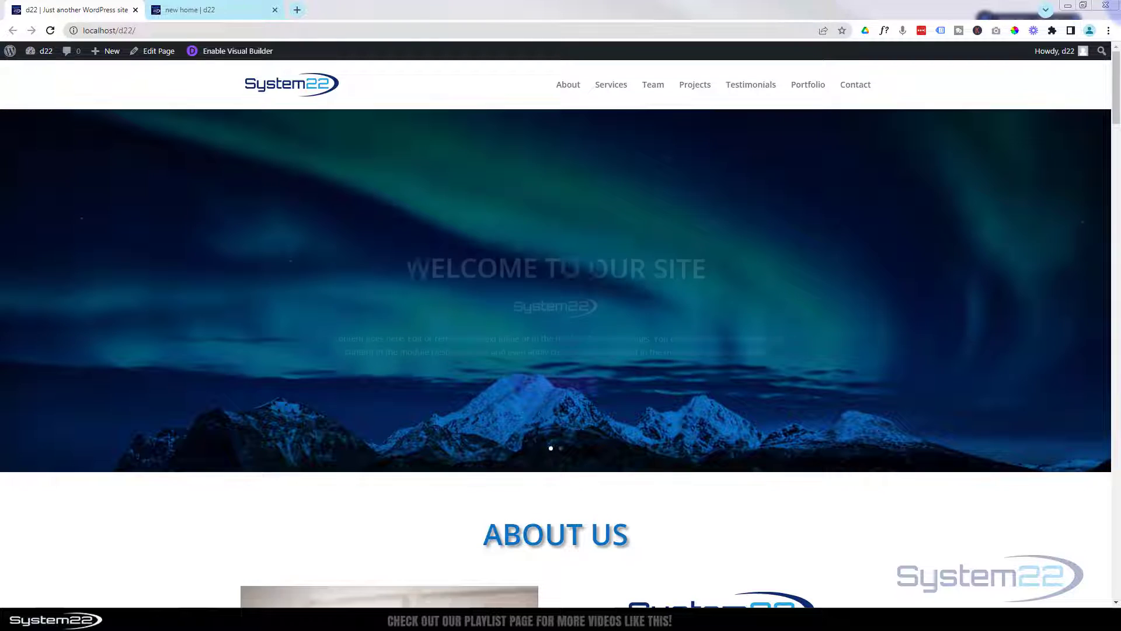
Examine the finished one-page site's About, Services, Team, Projects, Testimonials, Portfolio and Contact sections, the footer, and Projects again
{"action": "left_click", "coordinate": [566, 84]}
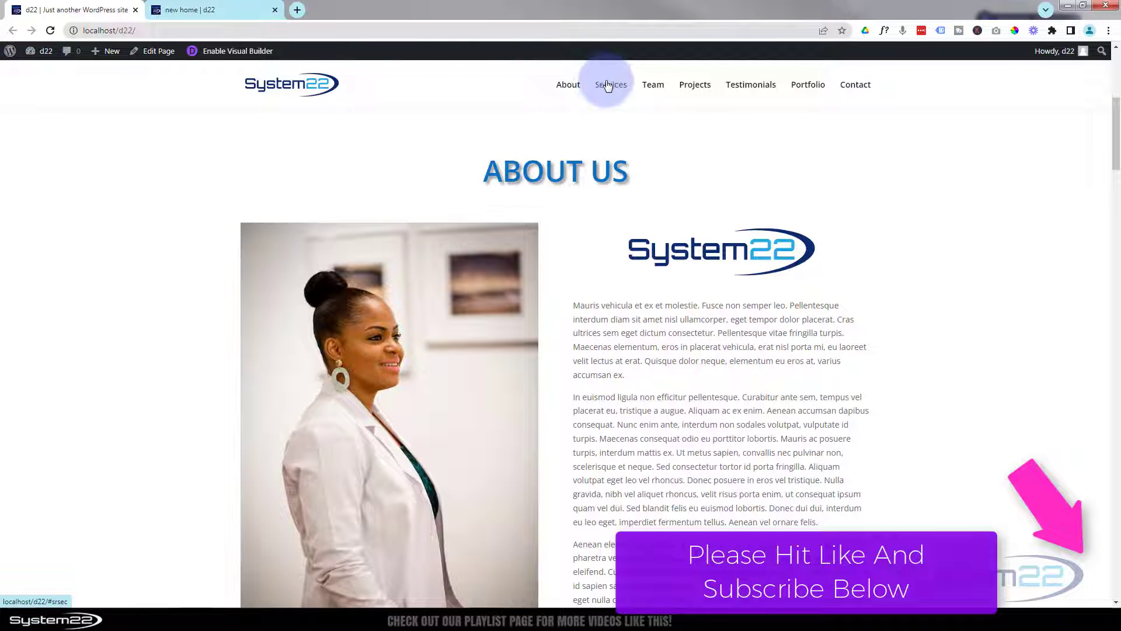
{"action": "left_click", "coordinate": [609, 86]}
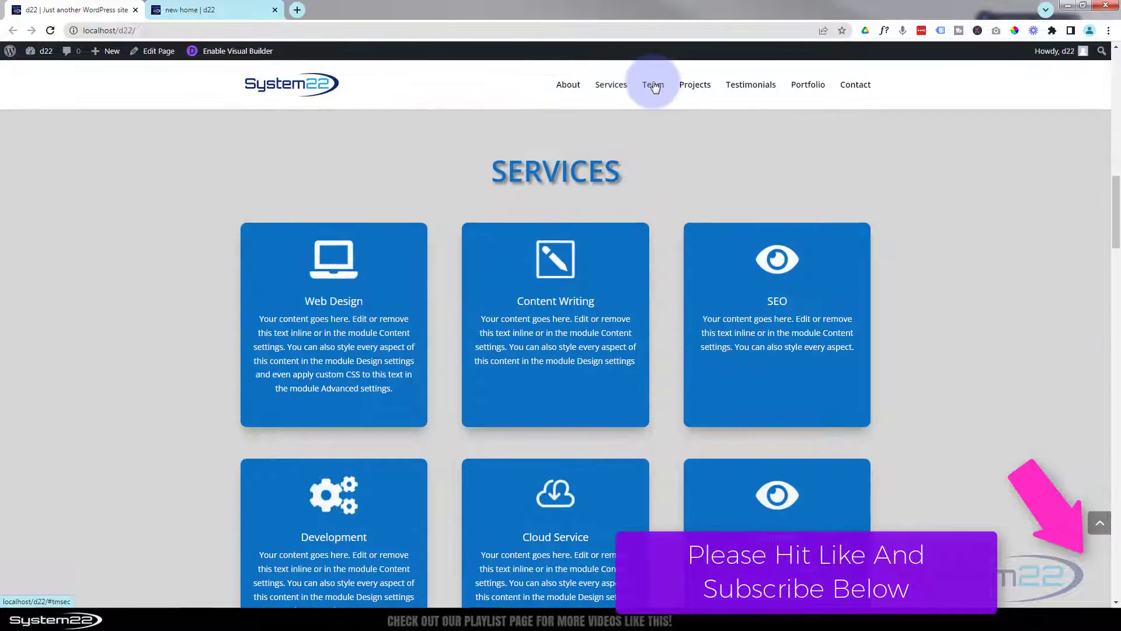
{"action": "left_click", "coordinate": [654, 86]}
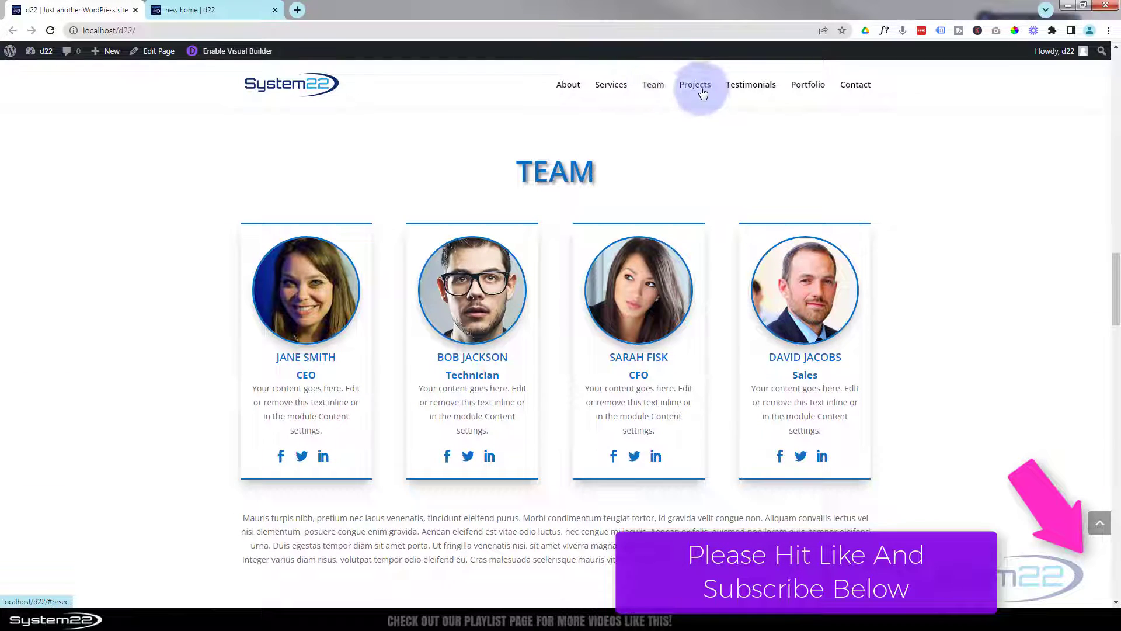
{"action": "left_click", "coordinate": [700, 87]}
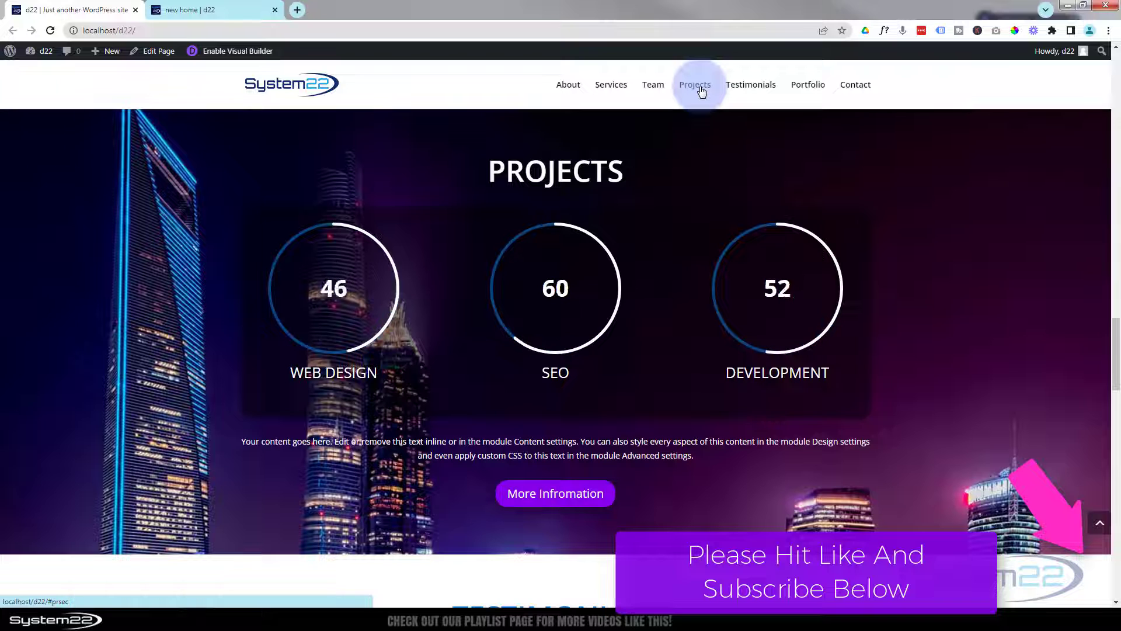
{"action": "left_click", "coordinate": [750, 88]}
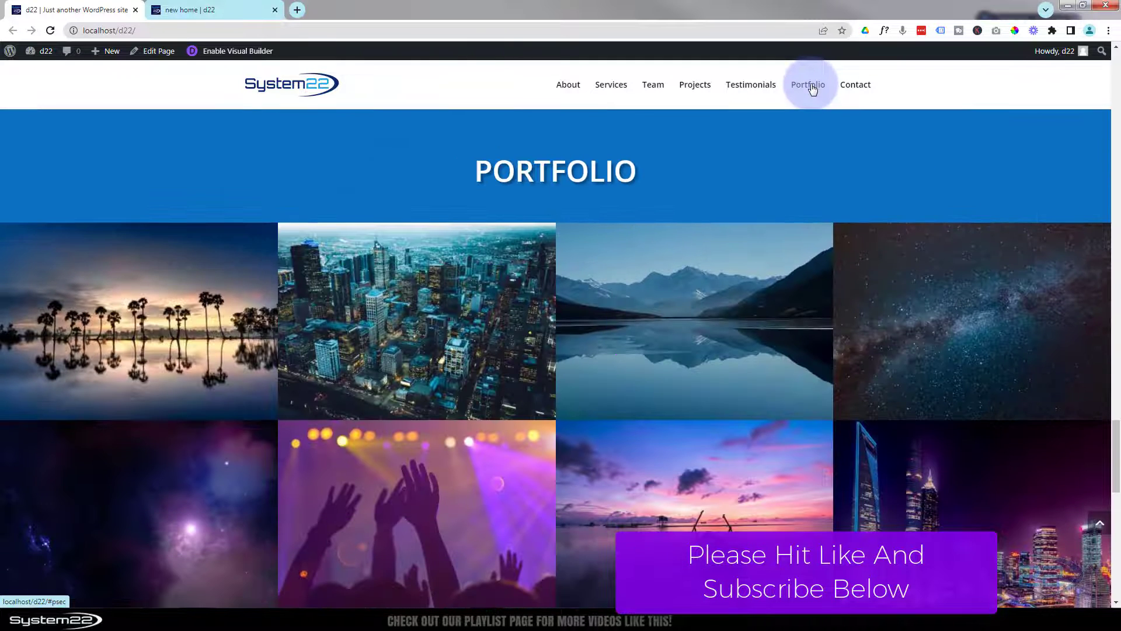
{"action": "left_click", "coordinate": [844, 89]}
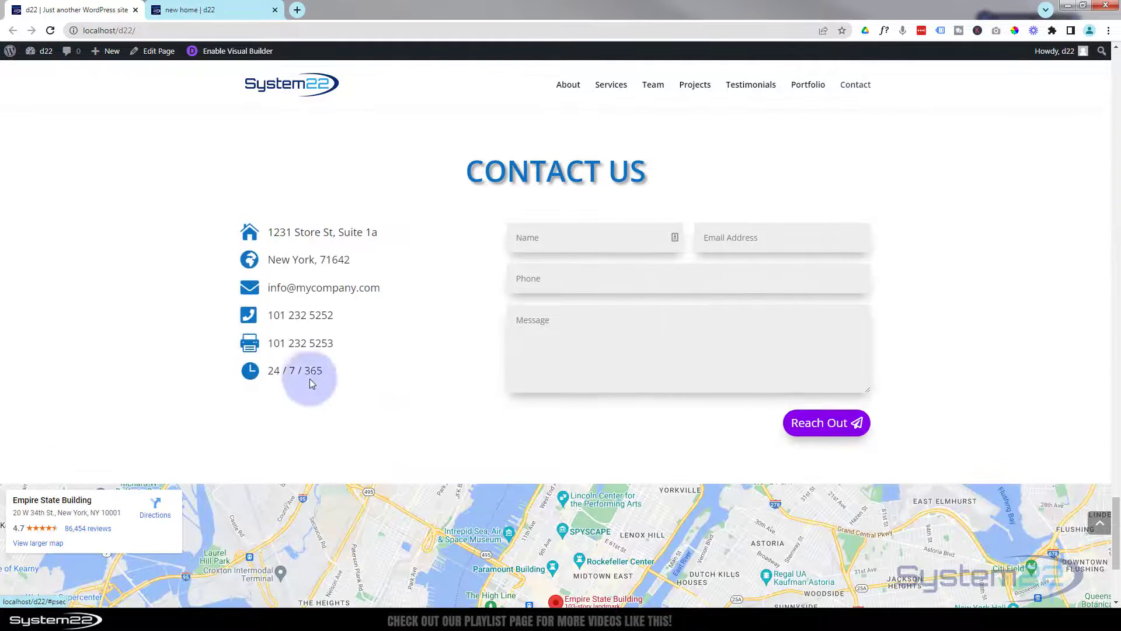
{"action": "scroll", "coordinate": [412, 362], "scroll_direction": "down", "scroll_amount": 4}
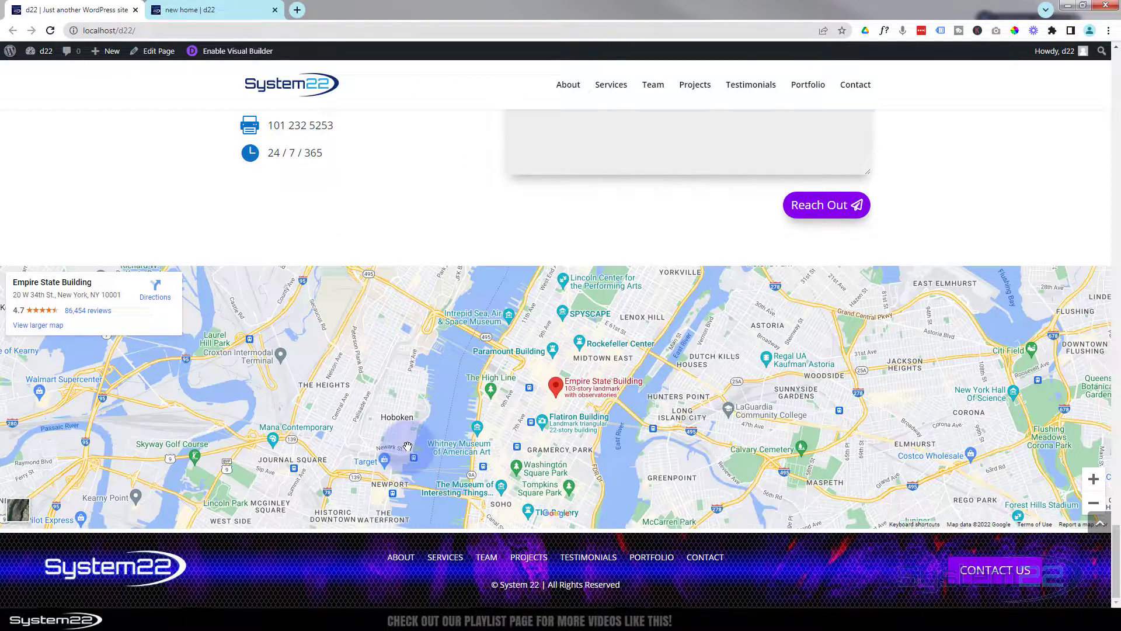
{"action": "left_click", "coordinate": [683, 88]}
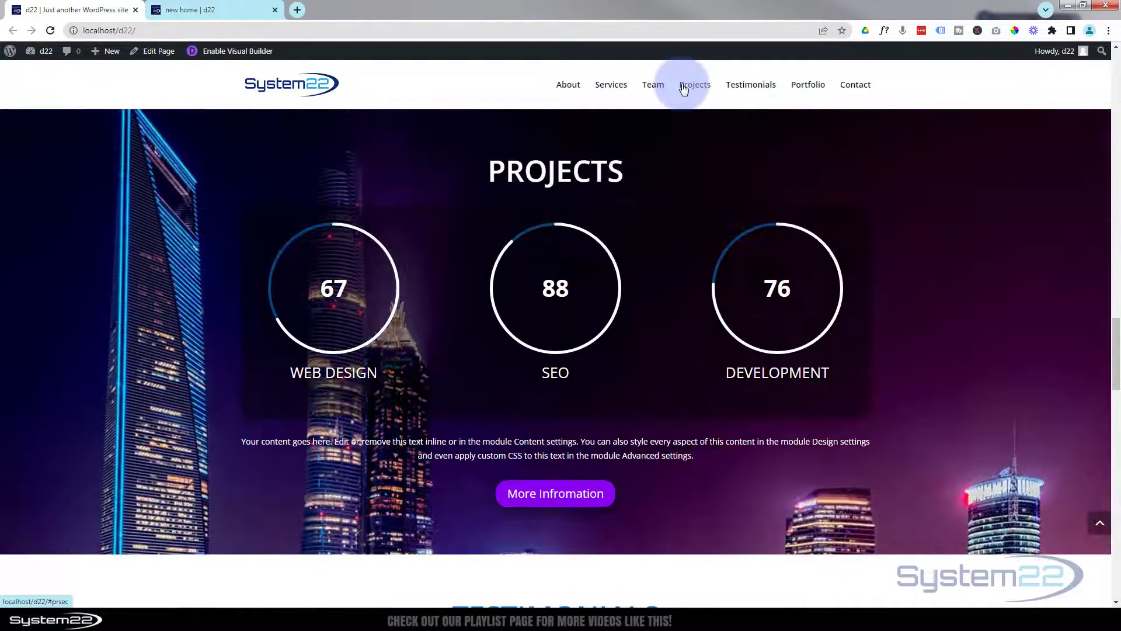
On the new home page open in the visual builder, insert a regular section with a single-column row below the team section
{"action": "left_click", "coordinate": [208, 11]}
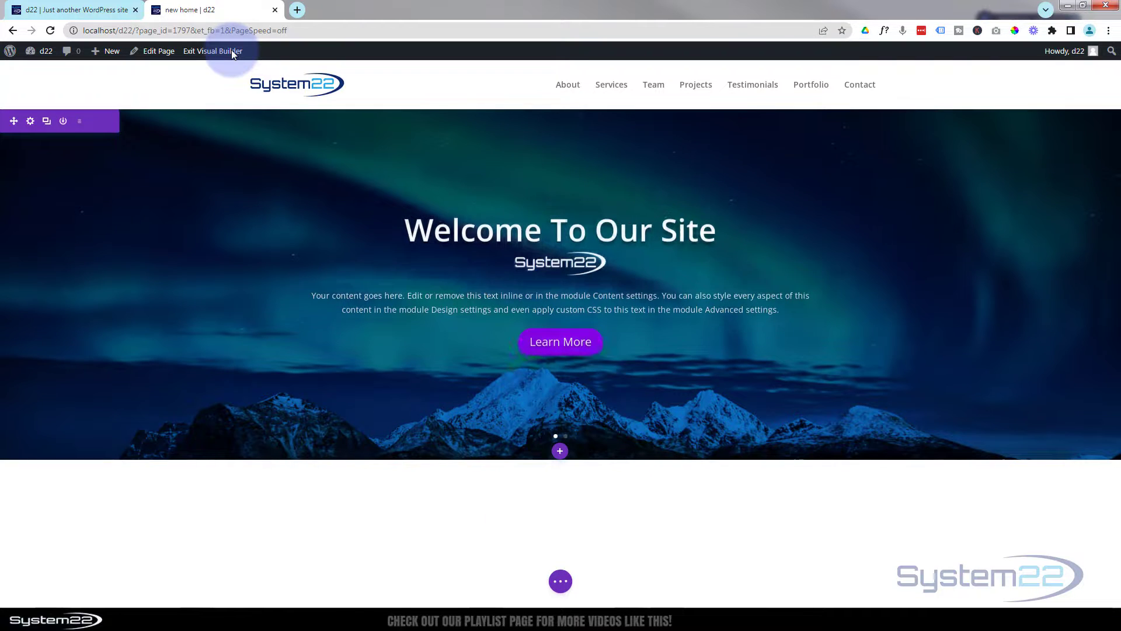
{"action": "scroll", "coordinate": [236, 132], "scroll_direction": "down", "scroll_amount": 2}
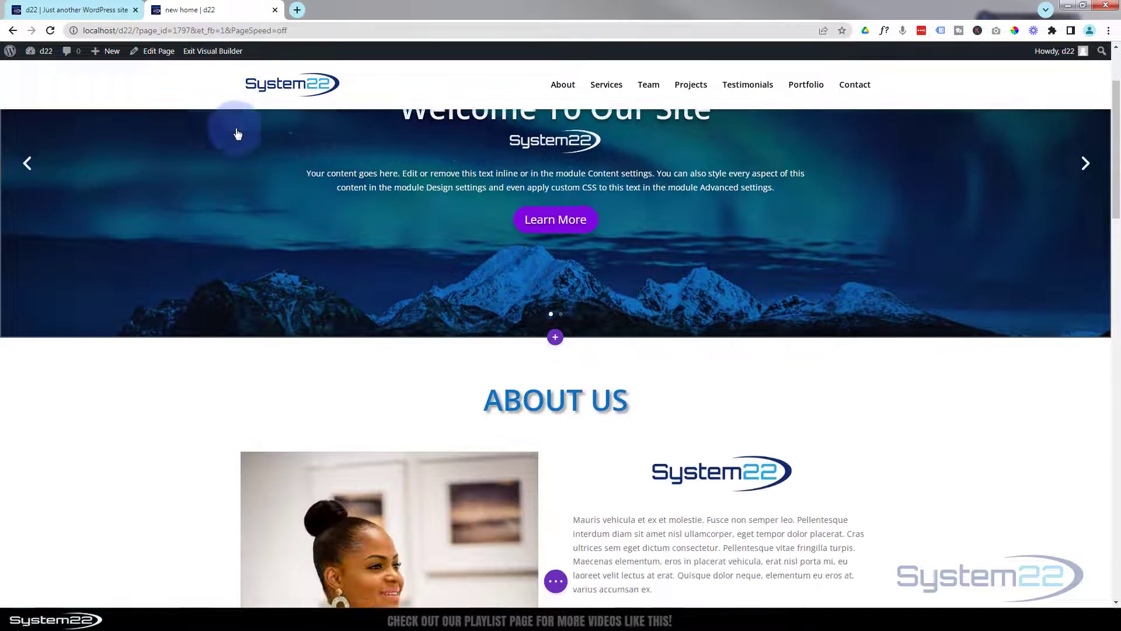
{"action": "scroll", "coordinate": [236, 135], "scroll_direction": "down", "scroll_amount": 12}
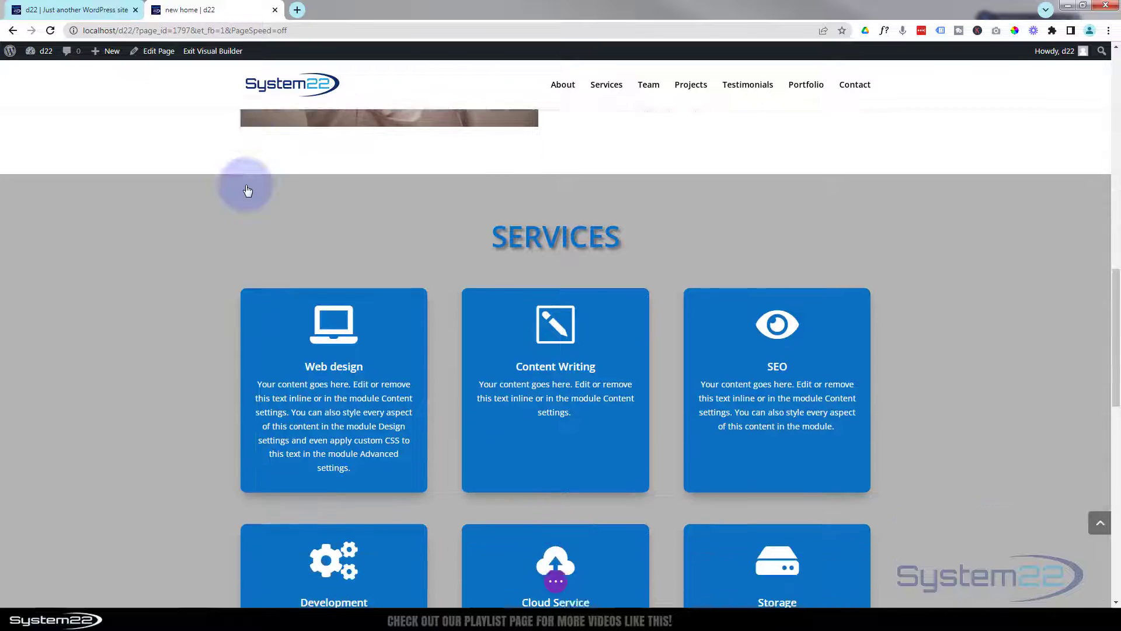
{"action": "scroll", "coordinate": [248, 191], "scroll_direction": "down", "scroll_amount": 10}
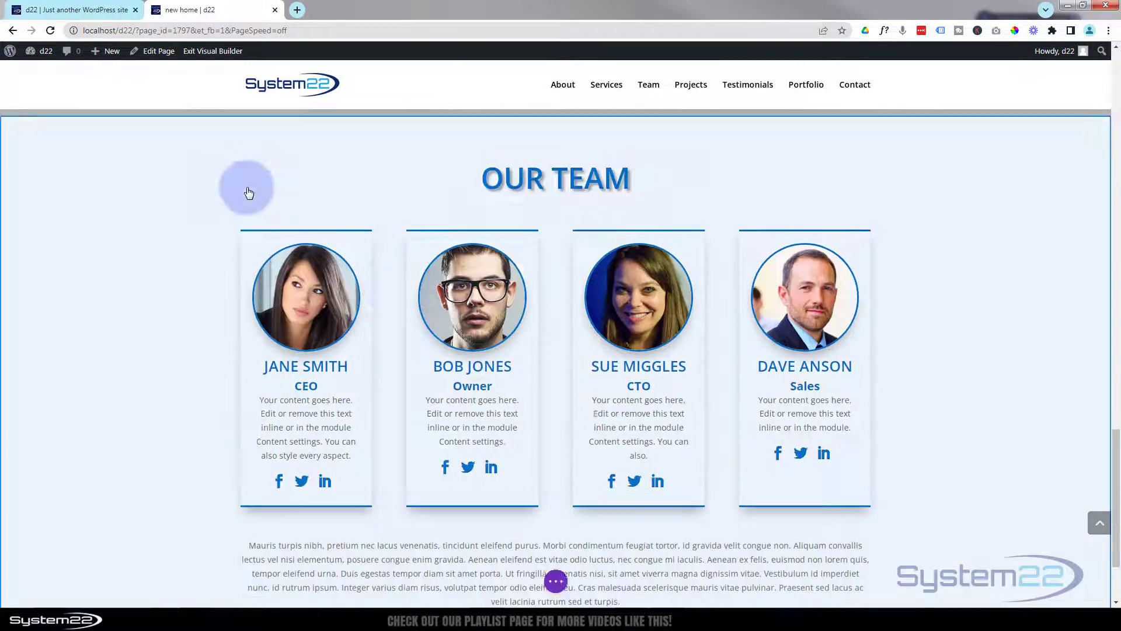
{"action": "scroll", "coordinate": [249, 193], "scroll_direction": "down", "scroll_amount": 2}
{"action": "scroll", "coordinate": [170, 406], "scroll_direction": "down", "scroll_amount": 1}
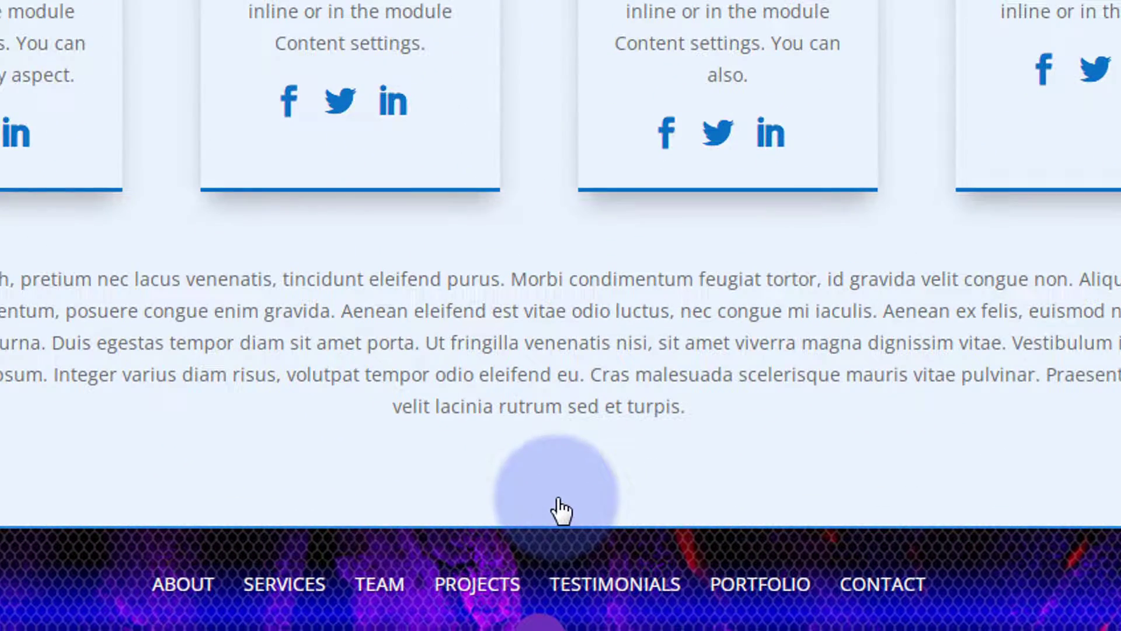
{"action": "mouse_move", "coordinate": [560, 510]}
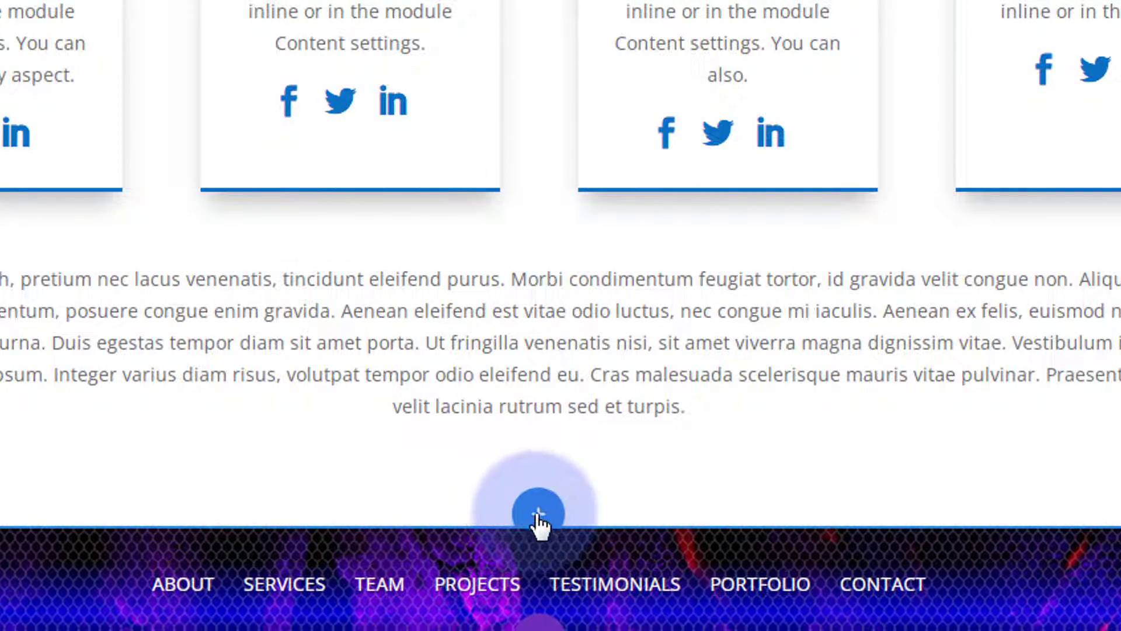
{"action": "left_click", "coordinate": [538, 514]}
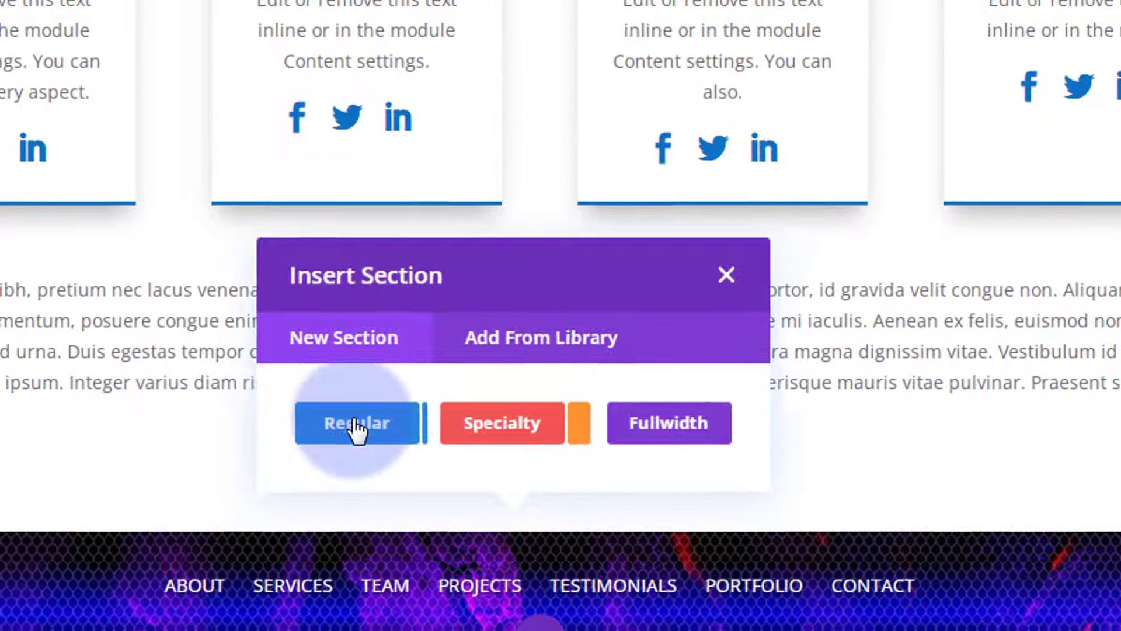
{"action": "left_click", "coordinate": [350, 422]}
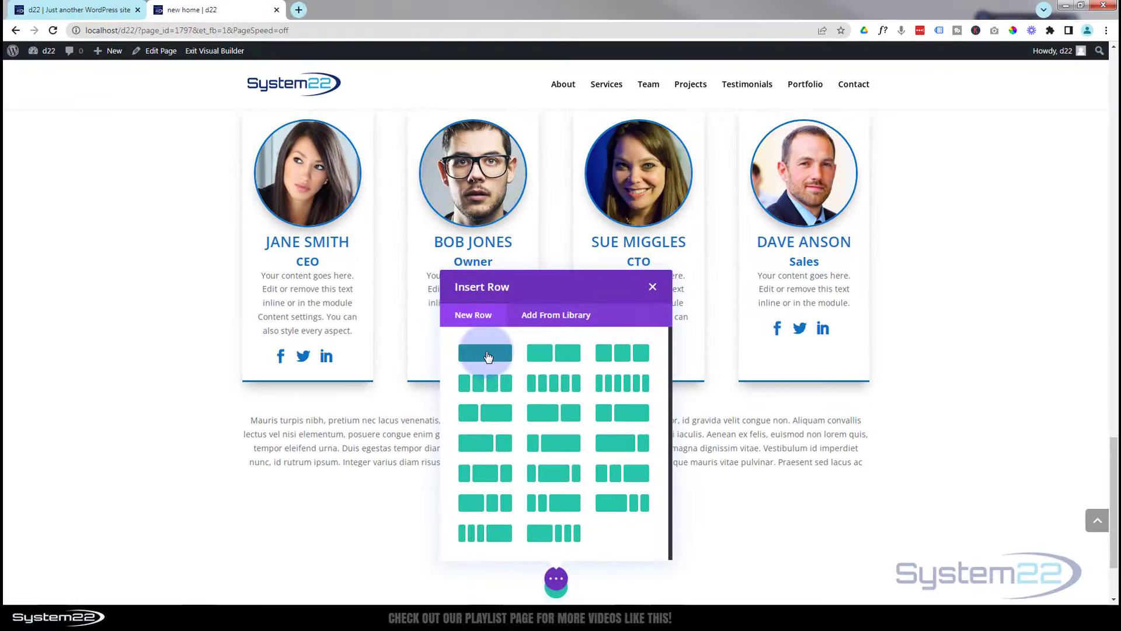
{"action": "left_click", "coordinate": [486, 353]}
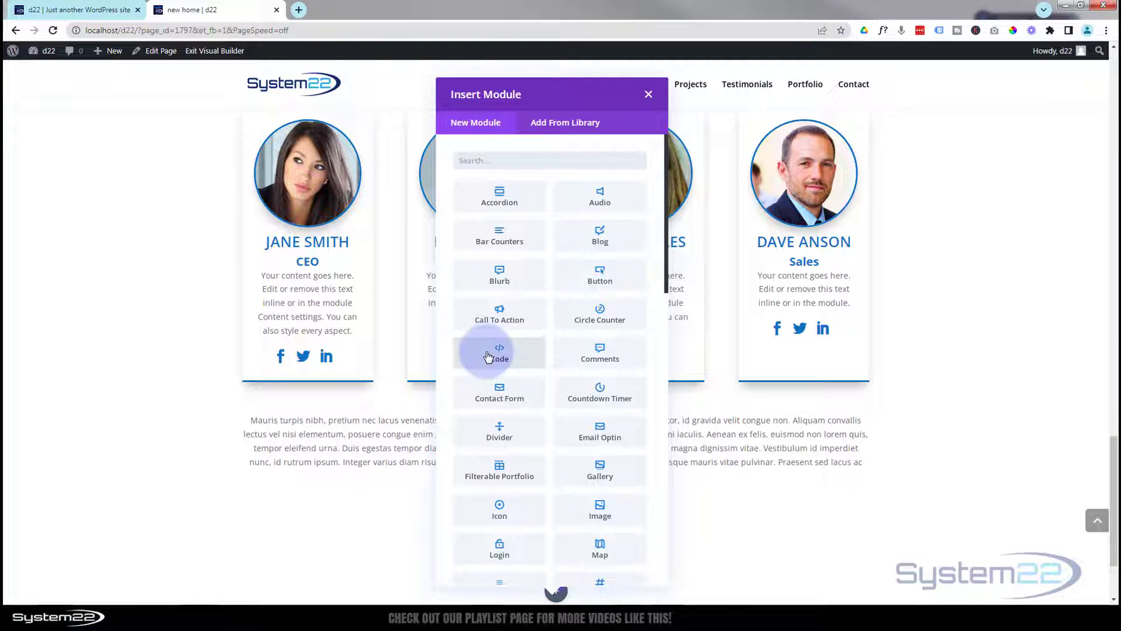
Add the saved One Page Title text module from the library to the new row
{"action": "left_click", "coordinate": [582, 126]}
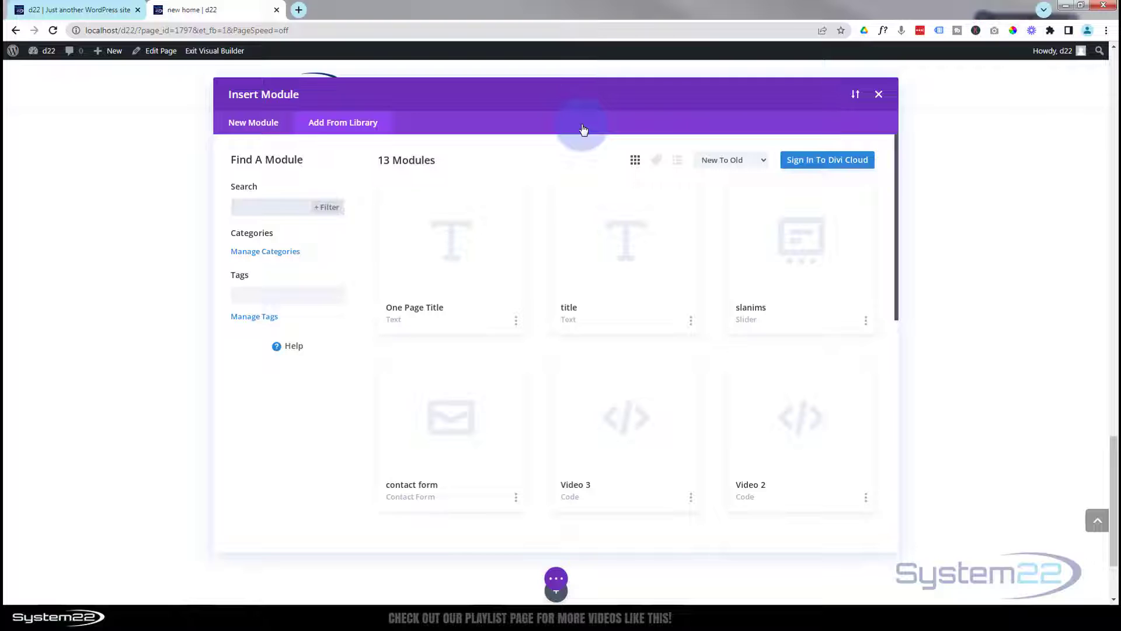
{"action": "left_click", "coordinate": [413, 313]}
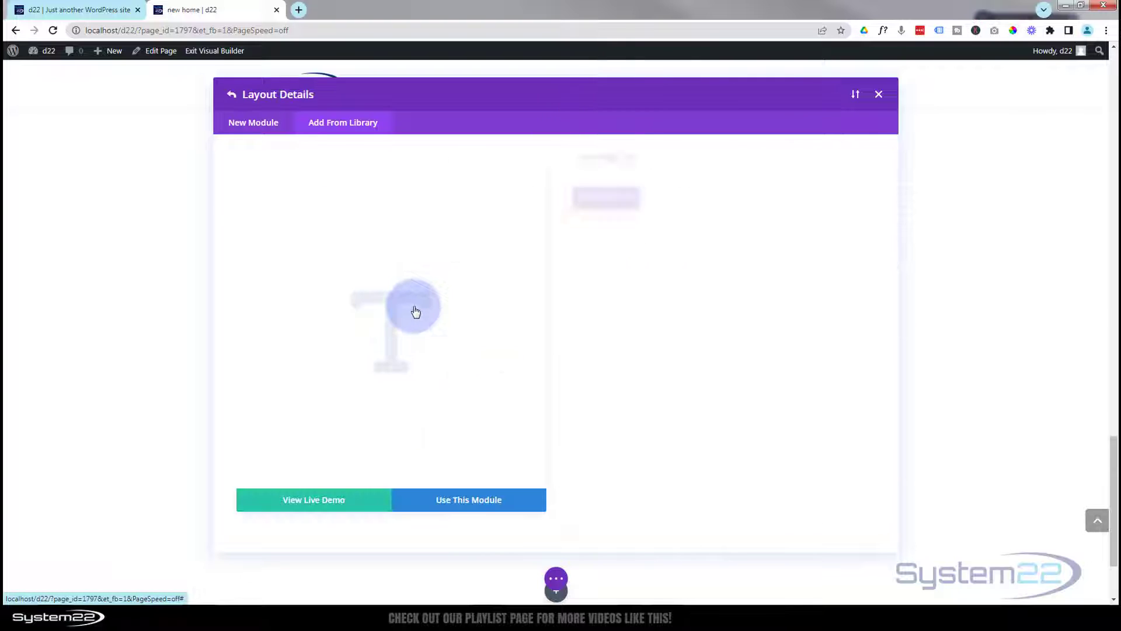
{"action": "left_click", "coordinate": [461, 501]}
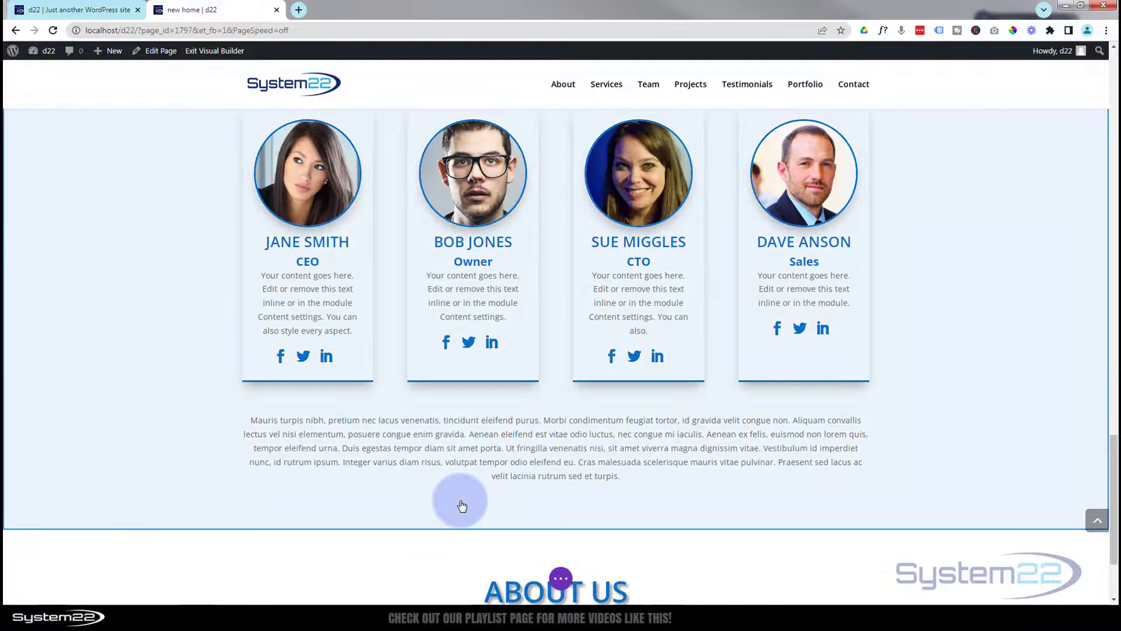
Change the new section's heading text to "Projects" and save the text module
{"action": "scroll", "coordinate": [462, 505], "scroll_direction": "down", "scroll_amount": 2}
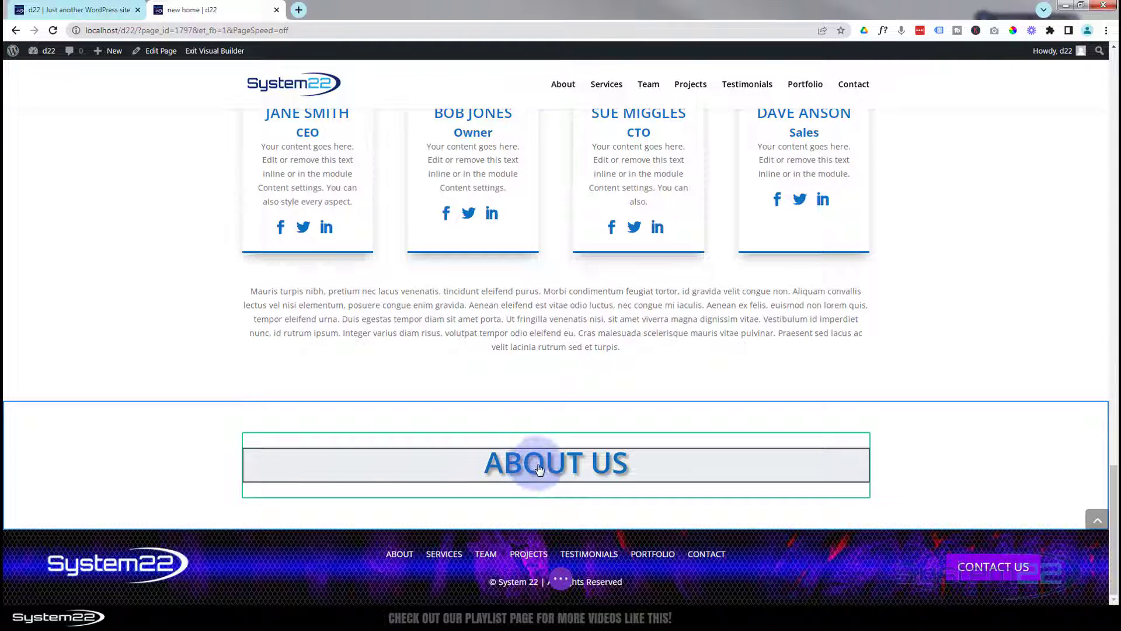
{"action": "mouse_move", "coordinate": [539, 470]}
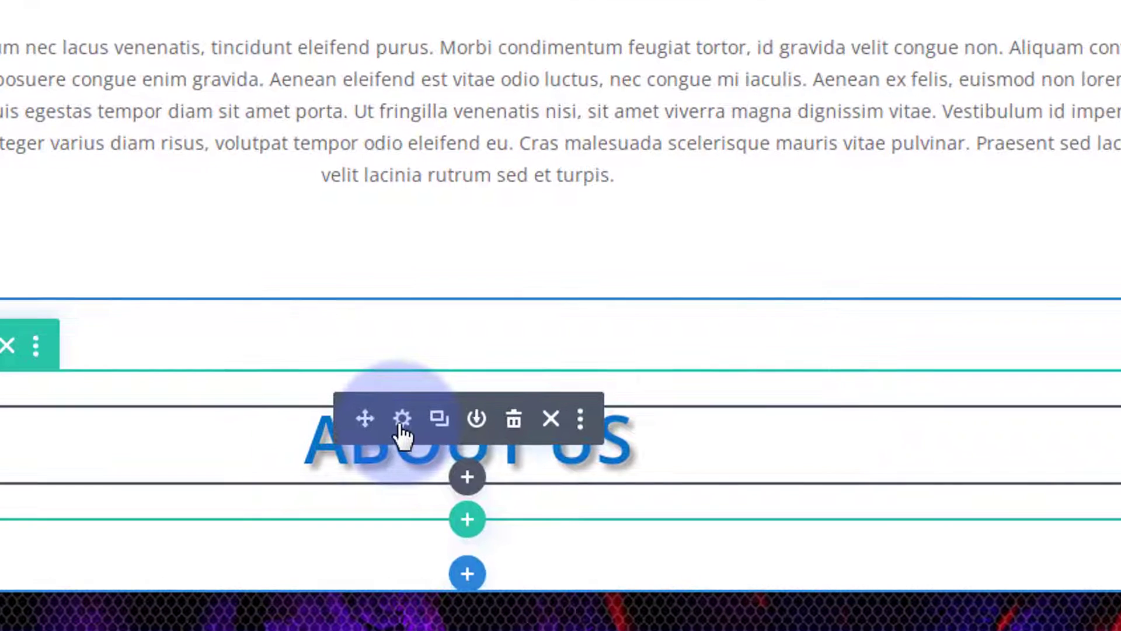
{"action": "left_click", "coordinate": [527, 455]}
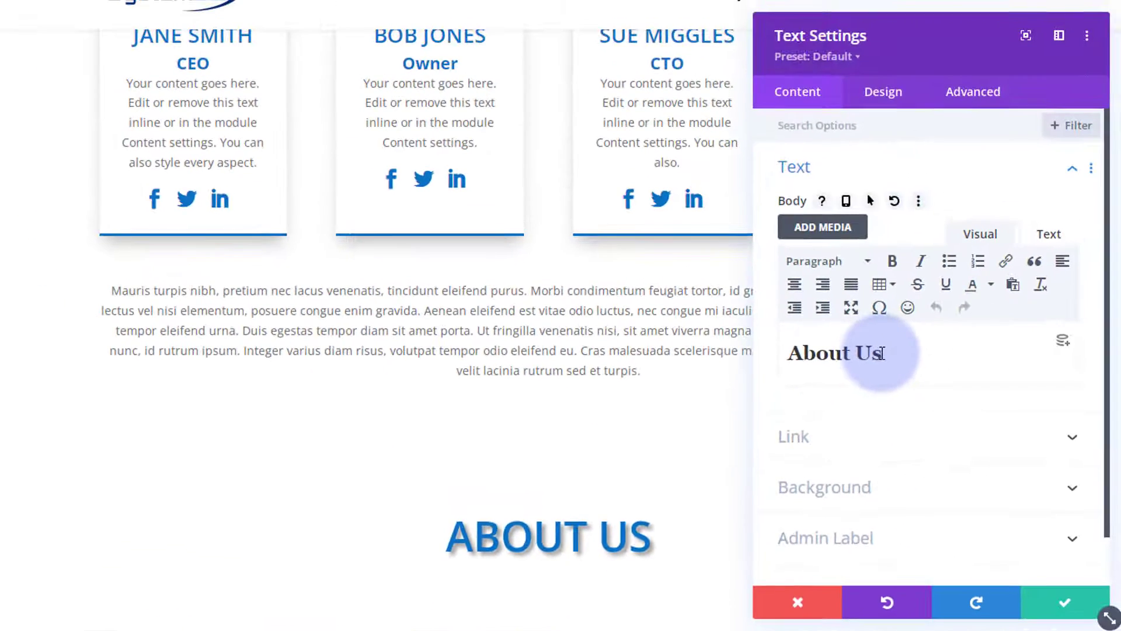
{"action": "left_click_drag", "start_coordinate": [886, 352], "coordinate": [798, 348]}
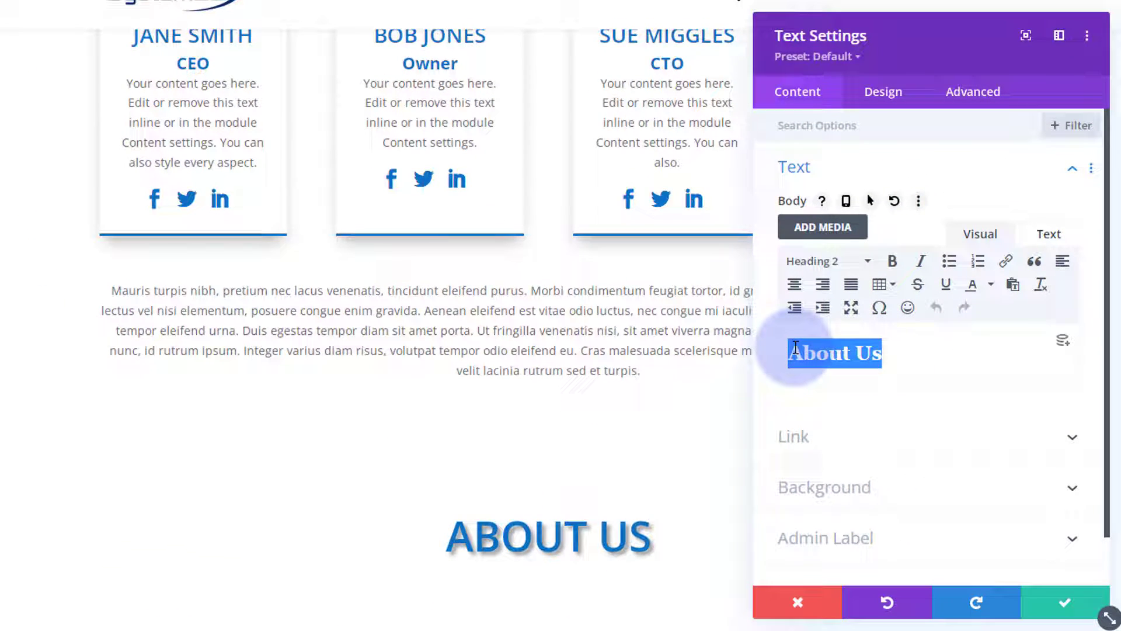
{"action": "type", "text": "Projects"}
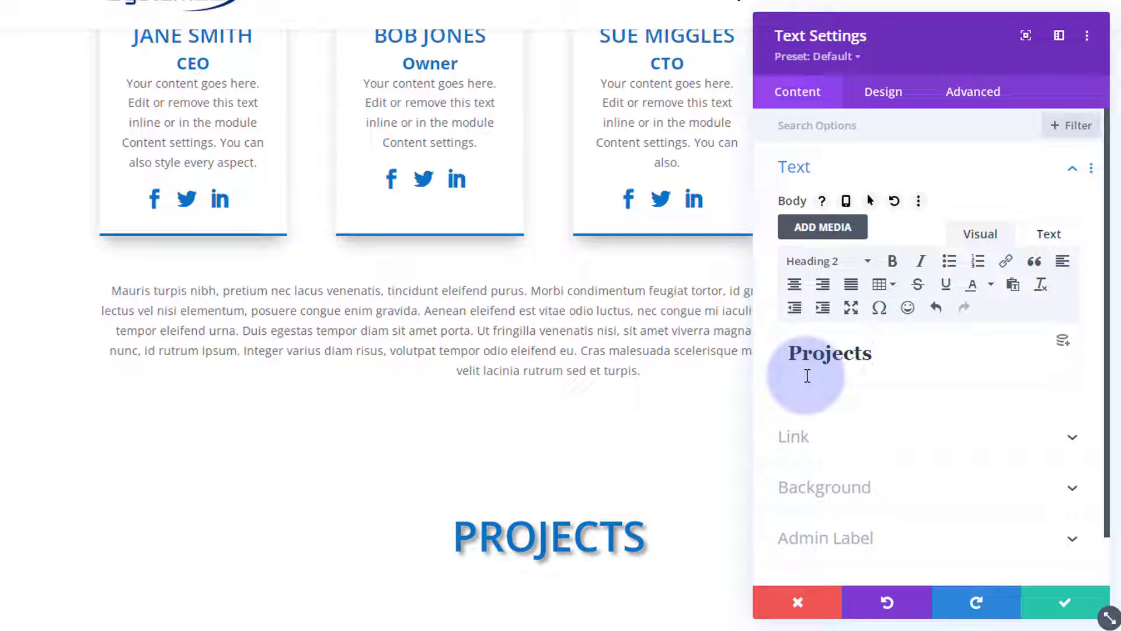
{"action": "left_click", "coordinate": [1076, 607]}
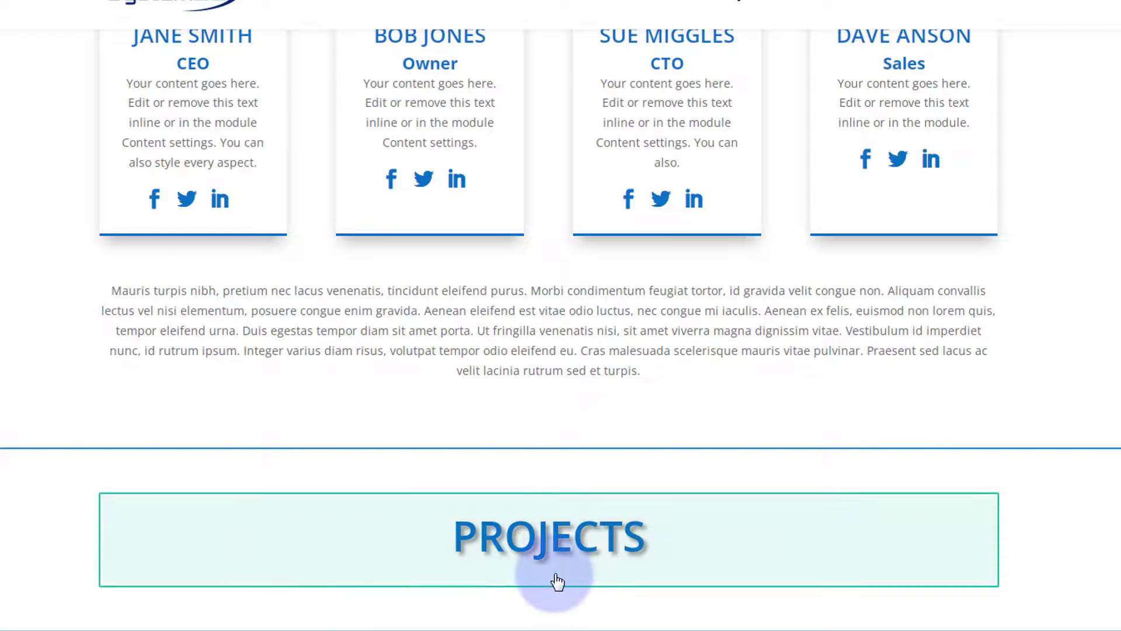
Insert a three-column row beneath the Projects heading and add a Circle Counter module with default content to its first column
{"action": "mouse_move", "coordinate": [555, 583]}
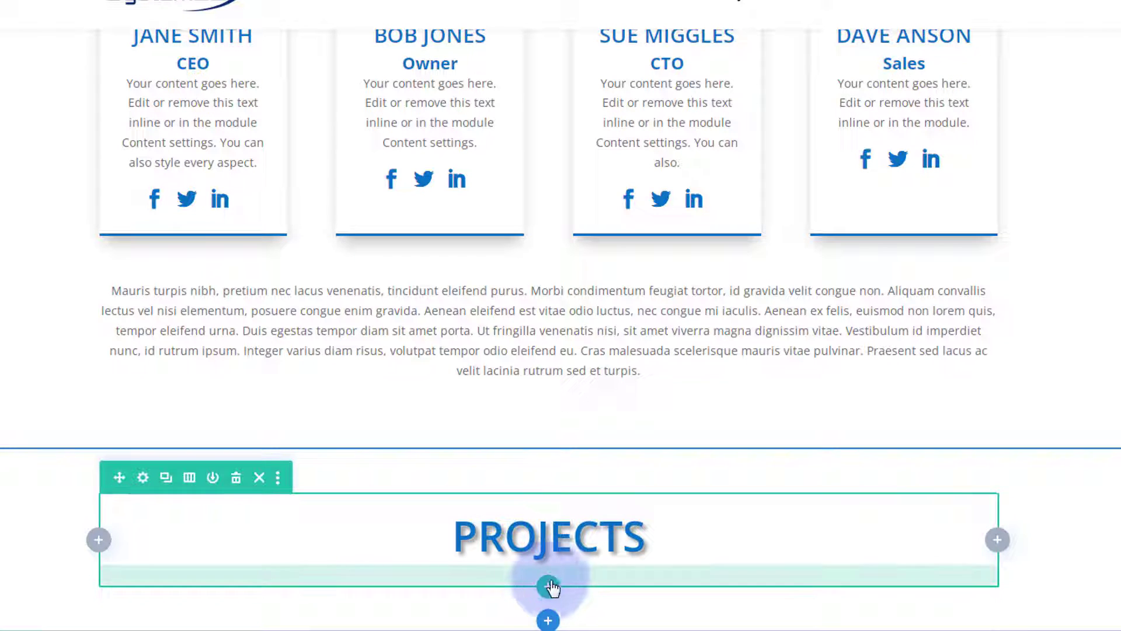
{"action": "left_click", "coordinate": [547, 589]}
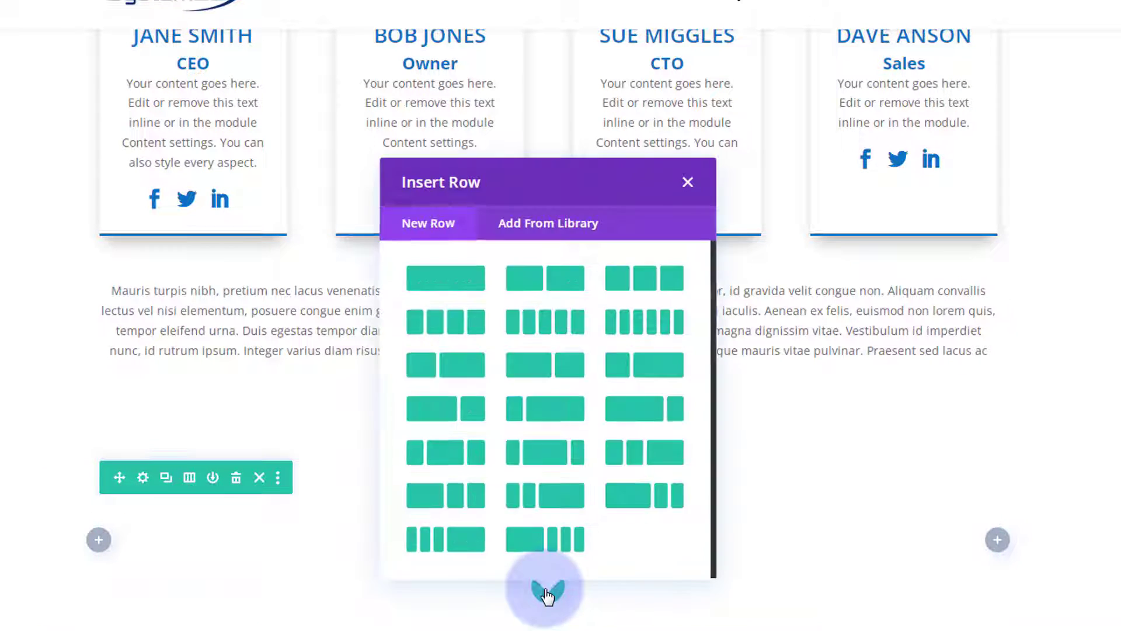
{"action": "left_click", "coordinate": [658, 288]}
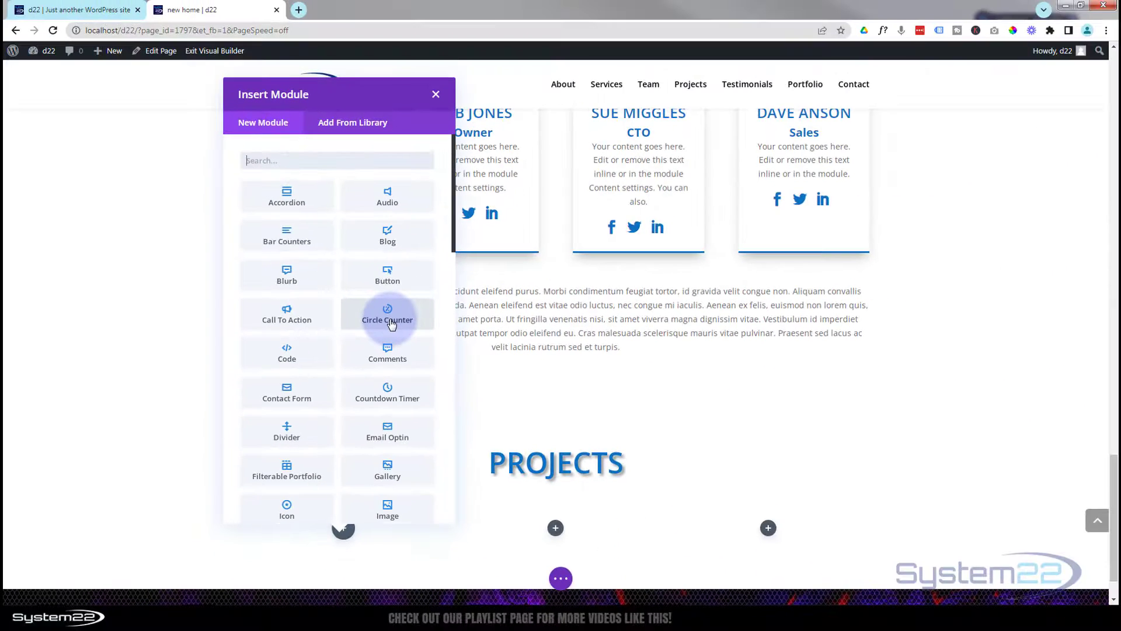
{"action": "left_click", "coordinate": [388, 318]}
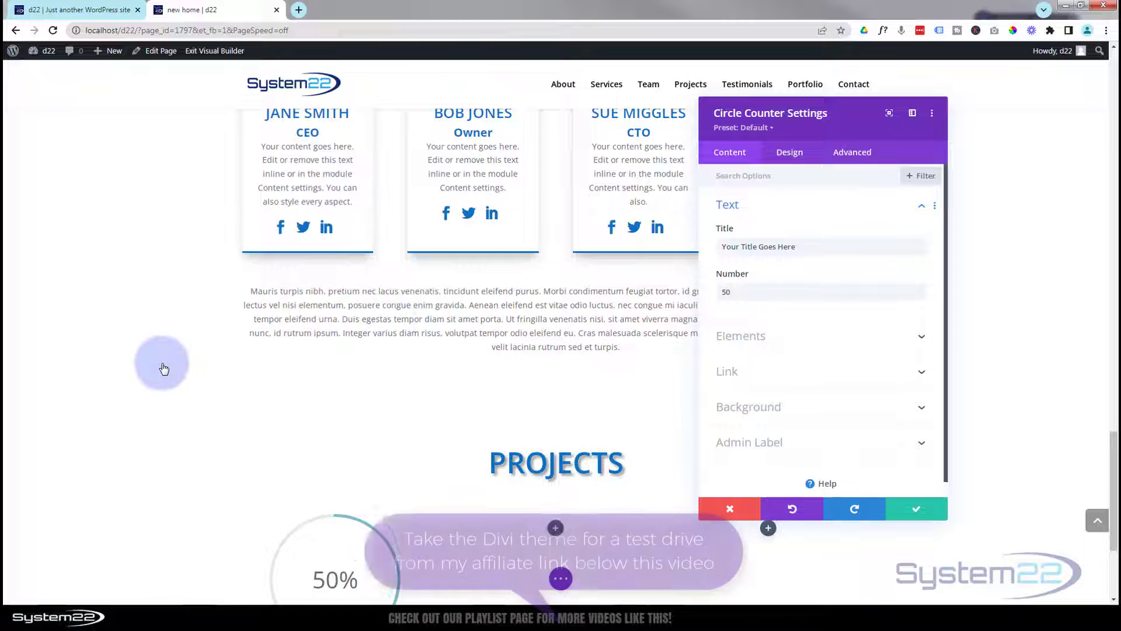
{"action": "scroll", "coordinate": [160, 368], "scroll_direction": "down", "scroll_amount": 3}
{"action": "left_click_drag", "start_coordinate": [800, 129], "coordinate": [539, 161]}
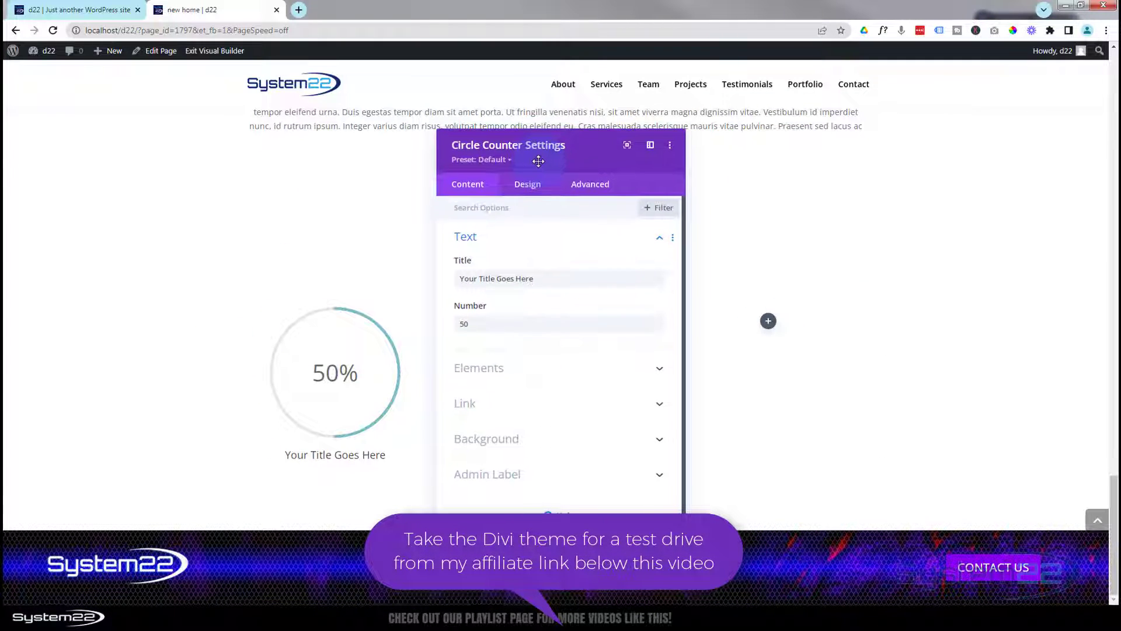
{"action": "left_click", "coordinate": [481, 340]}
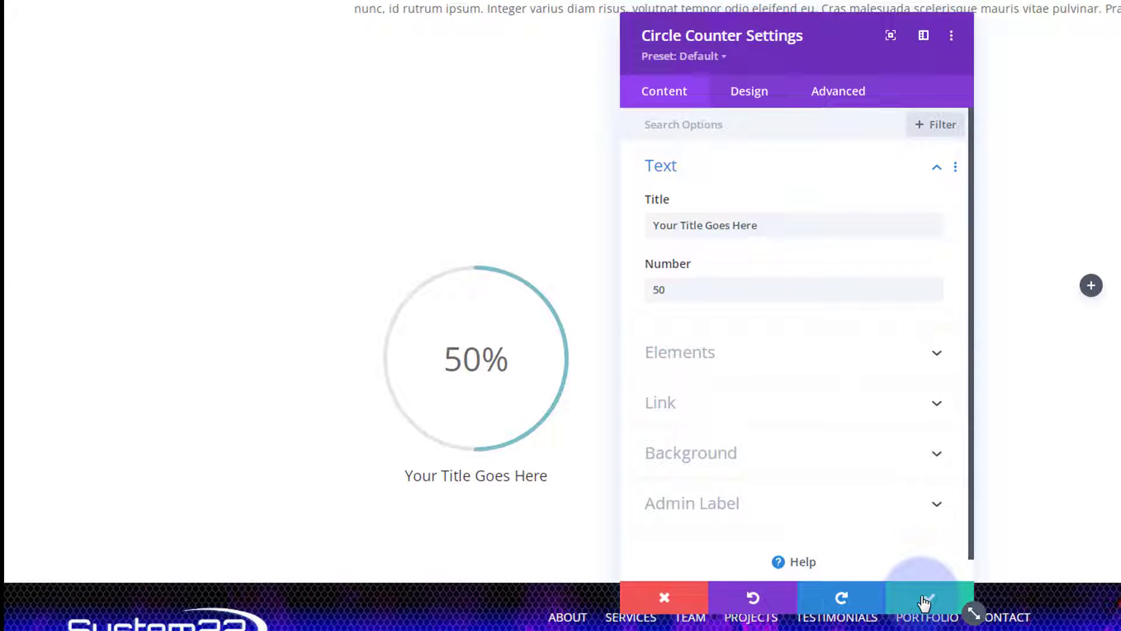
{"action": "left_click", "coordinate": [925, 602]}
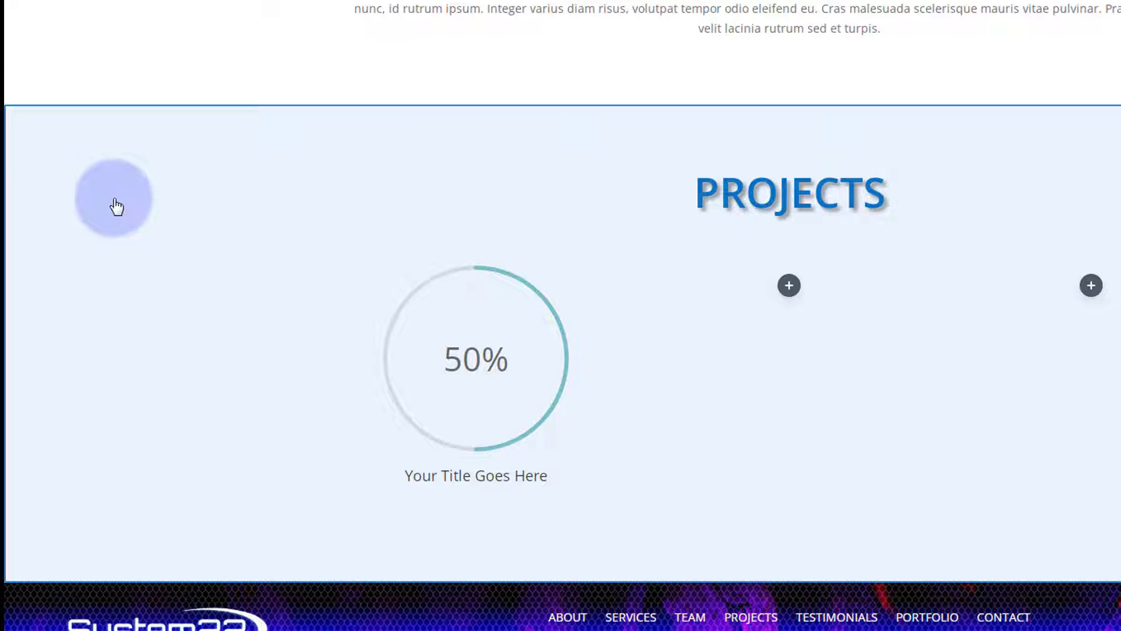
Set the Night City image from the media library as the Projects section's background image
{"action": "mouse_move", "coordinate": [90, 193]}
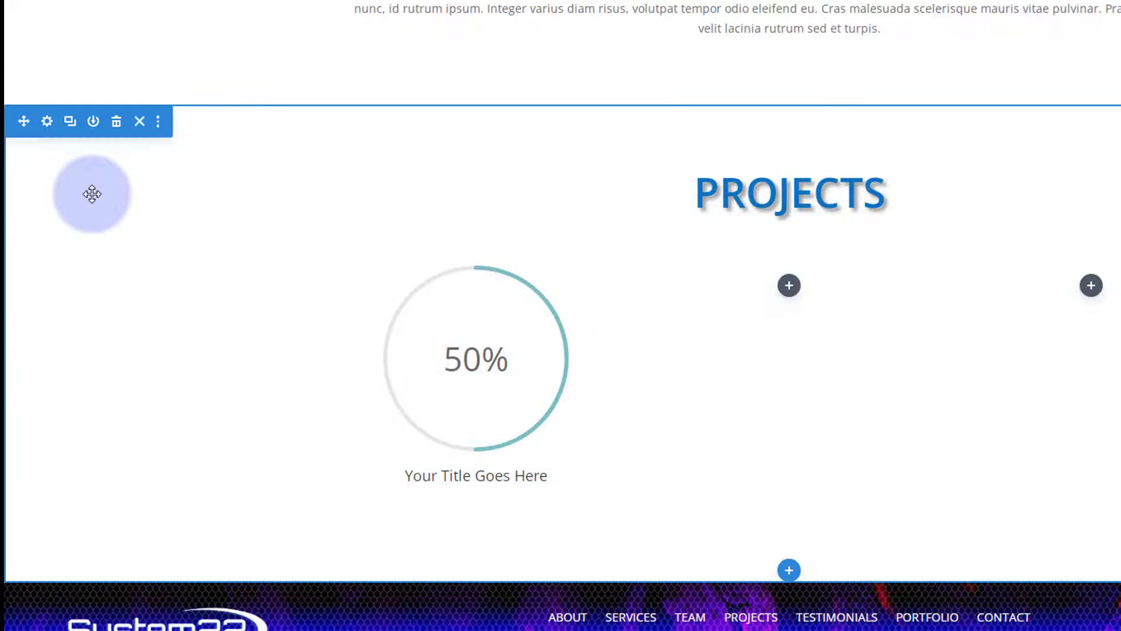
{"action": "left_click", "coordinate": [48, 124]}
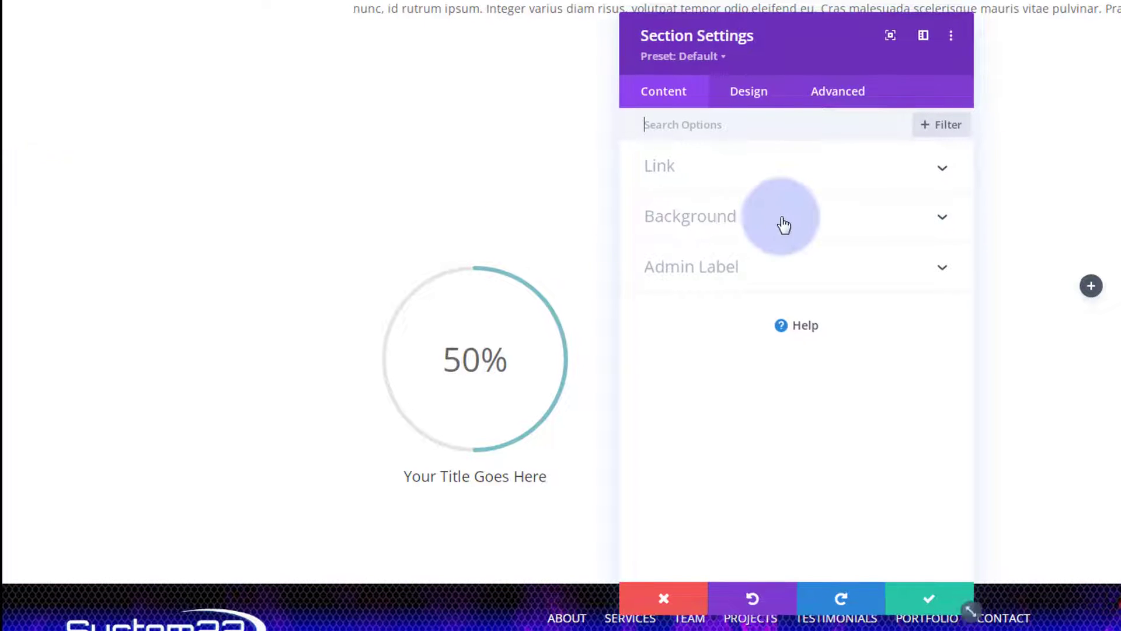
{"action": "left_click", "coordinate": [776, 226]}
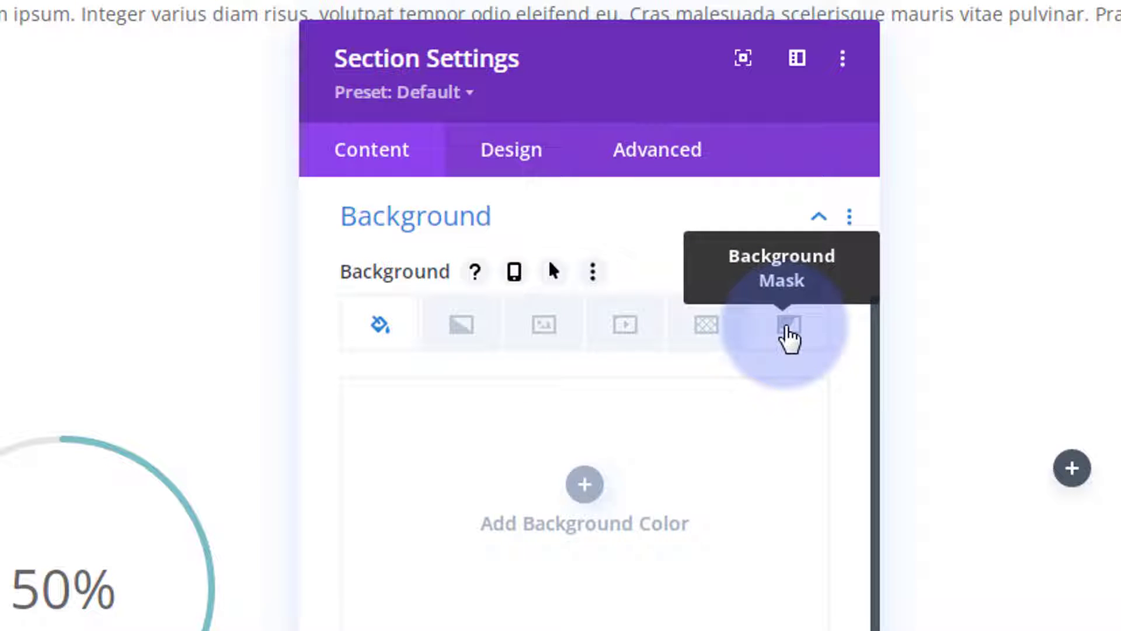
{"action": "left_click", "coordinate": [549, 328]}
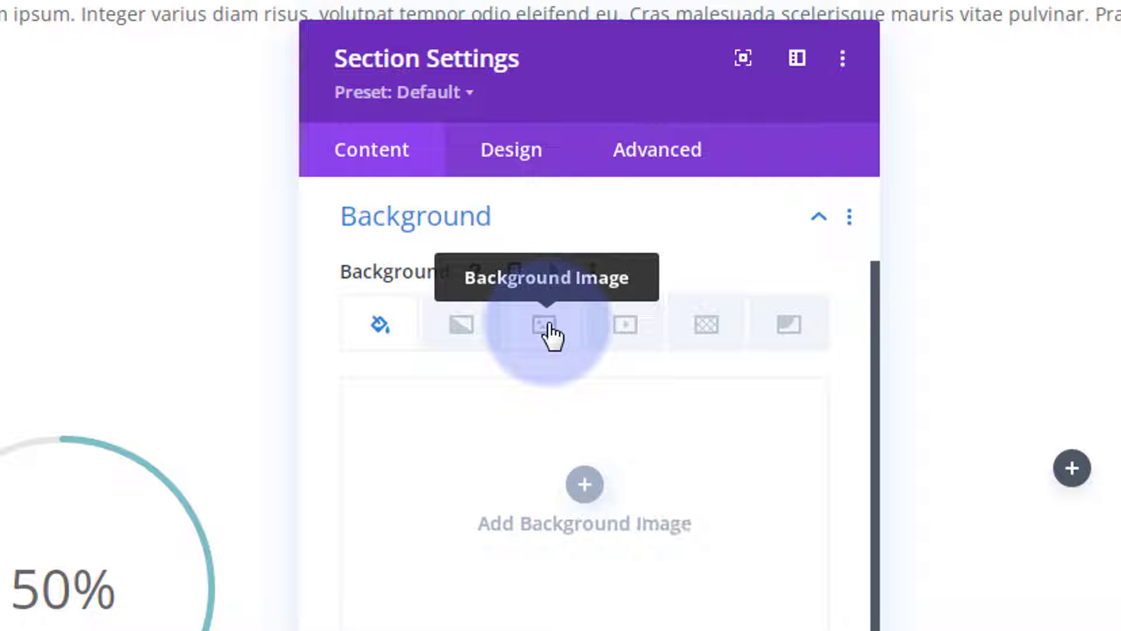
{"action": "left_click", "coordinate": [574, 537]}
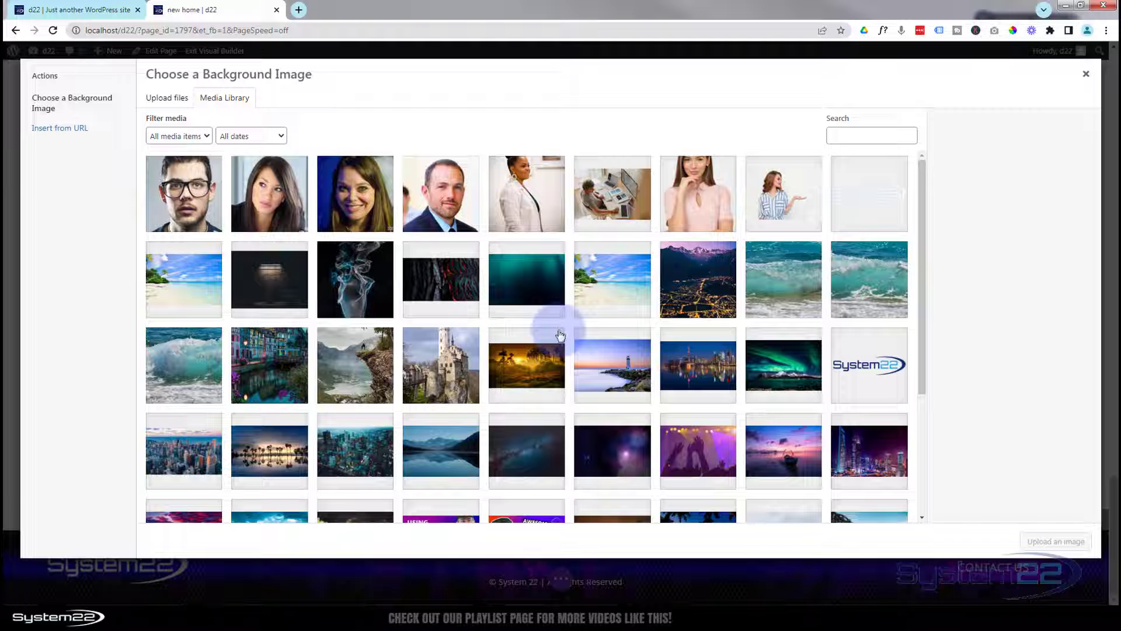
{"action": "left_click", "coordinate": [872, 460]}
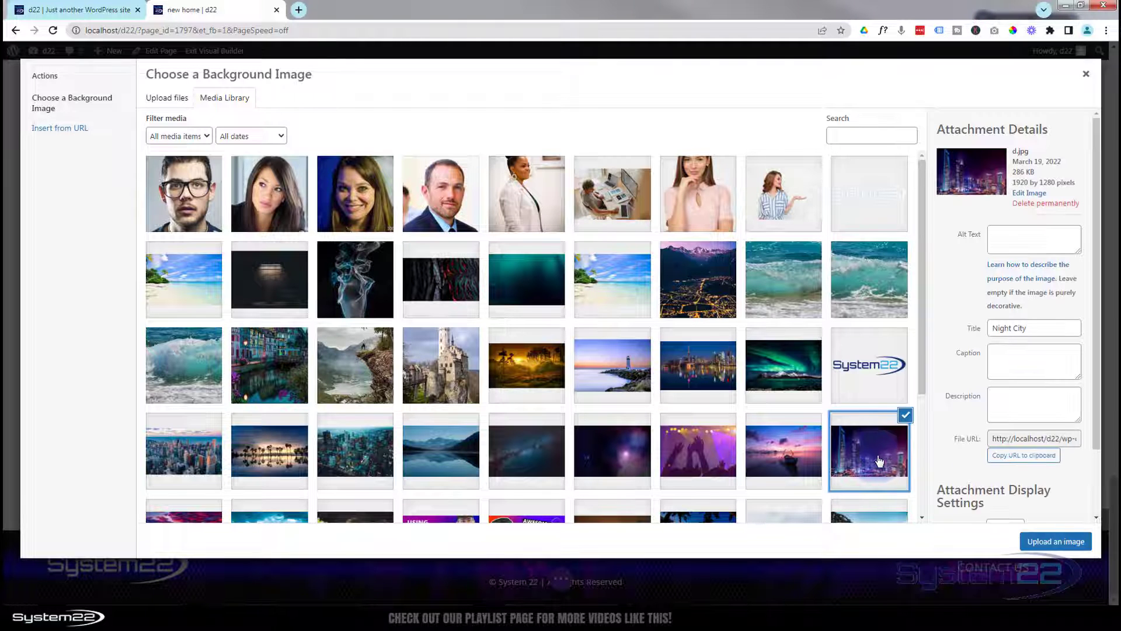
{"action": "left_click", "coordinate": [1057, 542]}
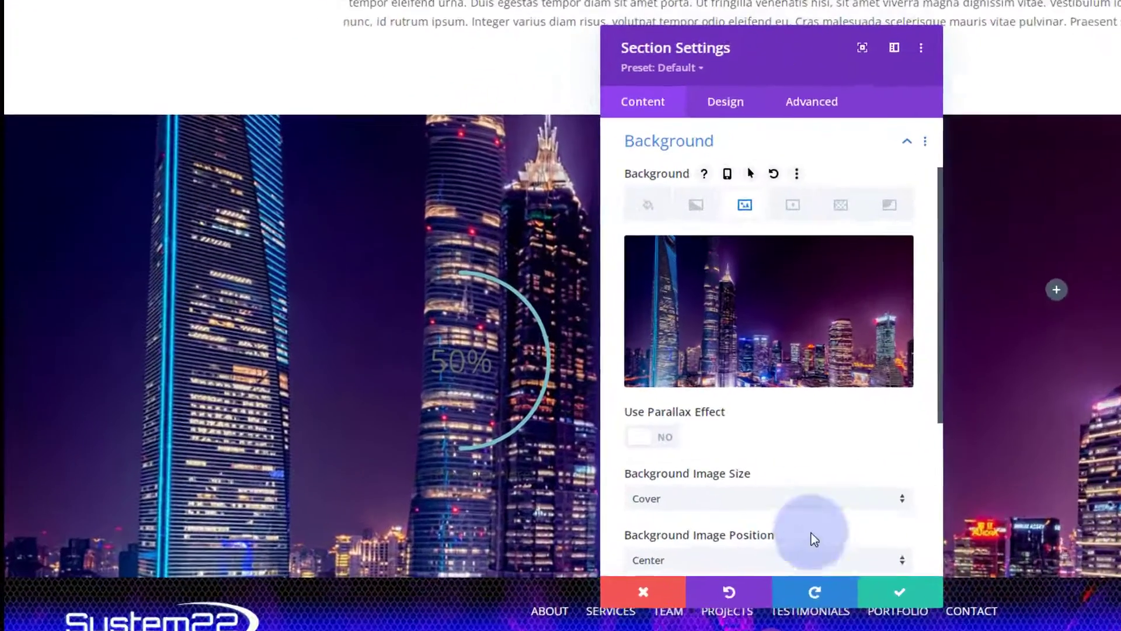
Enable the parallax effect on the Projects section's background image and check how it moves with the page
{"action": "left_click", "coordinate": [508, 429]}
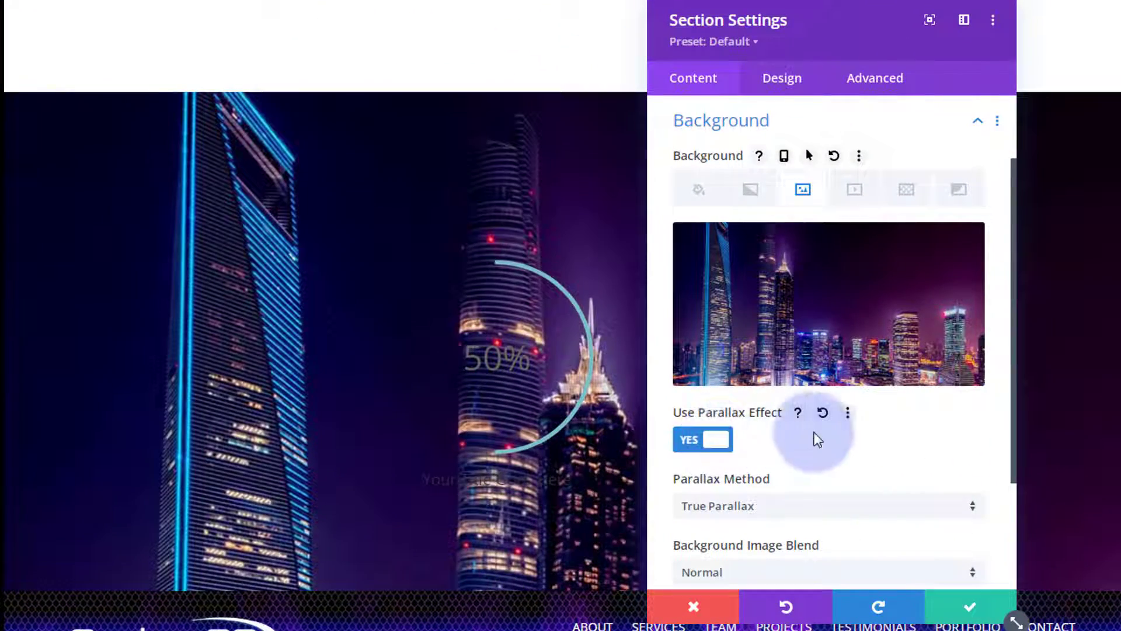
{"action": "scroll", "coordinate": [854, 434], "scroll_direction": "down", "scroll_amount": 2}
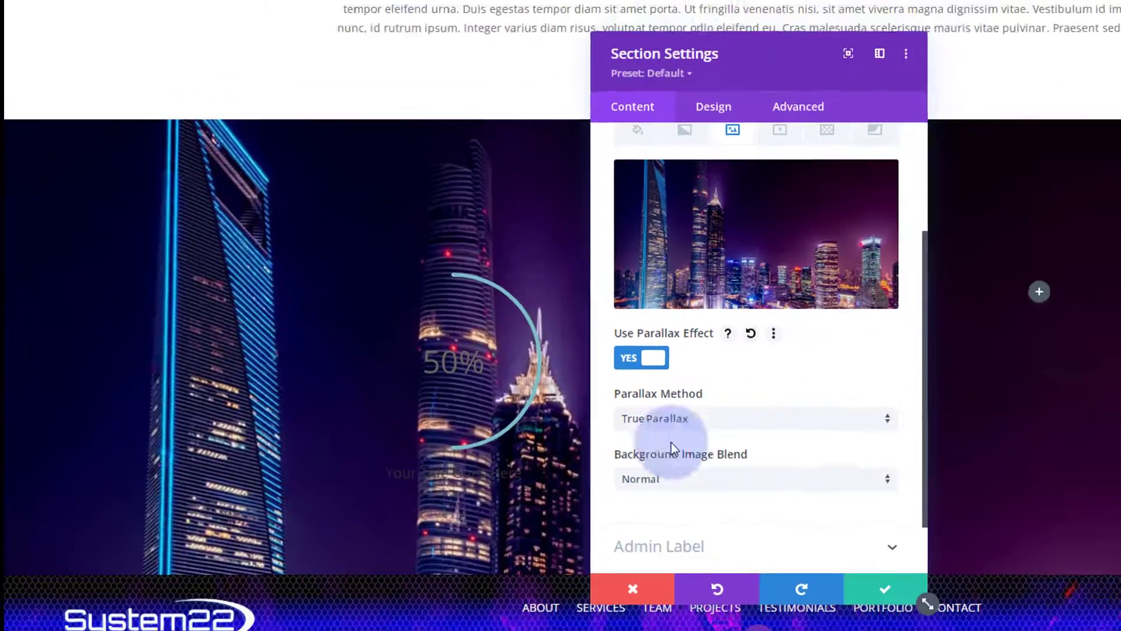
{"action": "scroll", "coordinate": [240, 382], "scroll_direction": "up", "scroll_amount": 3}
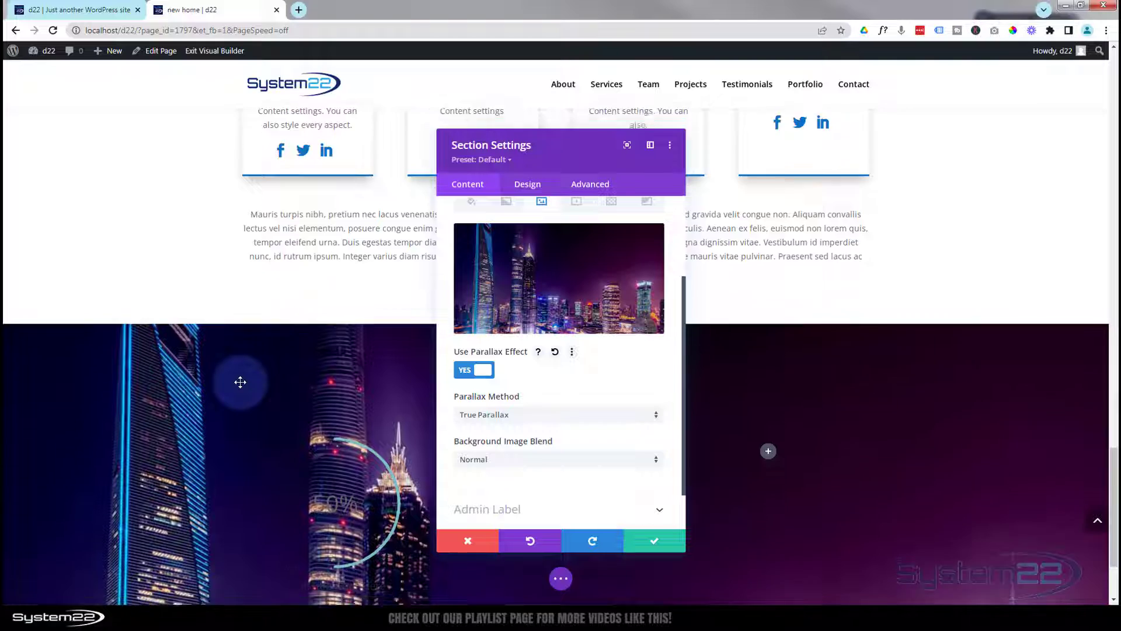
{"action": "scroll", "coordinate": [241, 385], "scroll_direction": "up", "scroll_amount": 1}
{"action": "scroll", "coordinate": [240, 382], "scroll_direction": "up", "scroll_amount": 1}
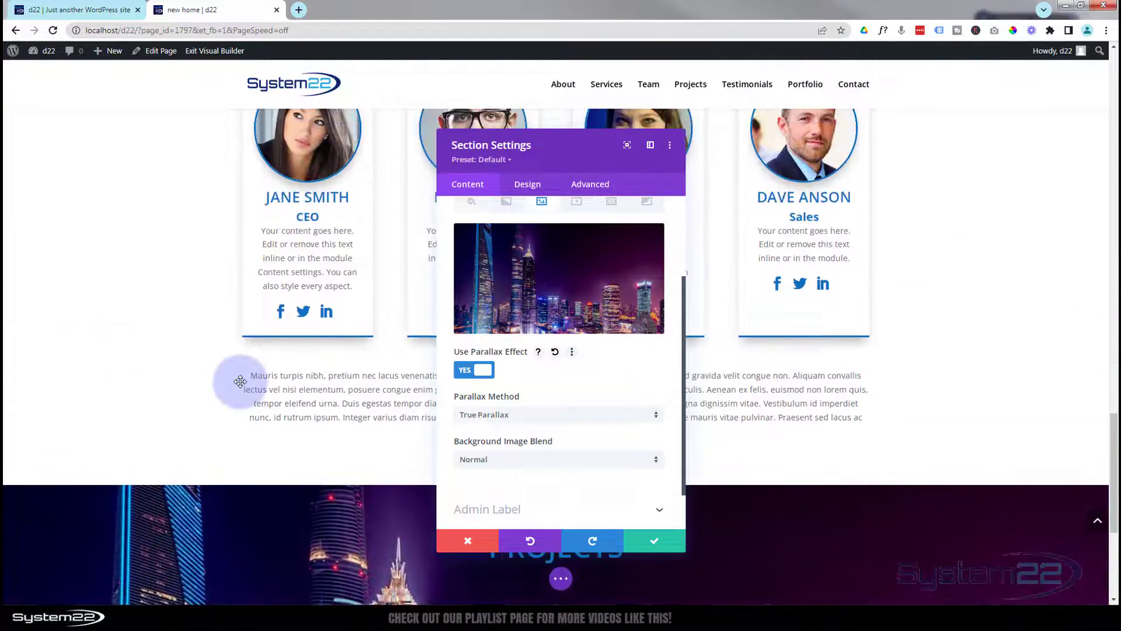
{"action": "scroll", "coordinate": [240, 382], "scroll_direction": "down", "scroll_amount": 4}
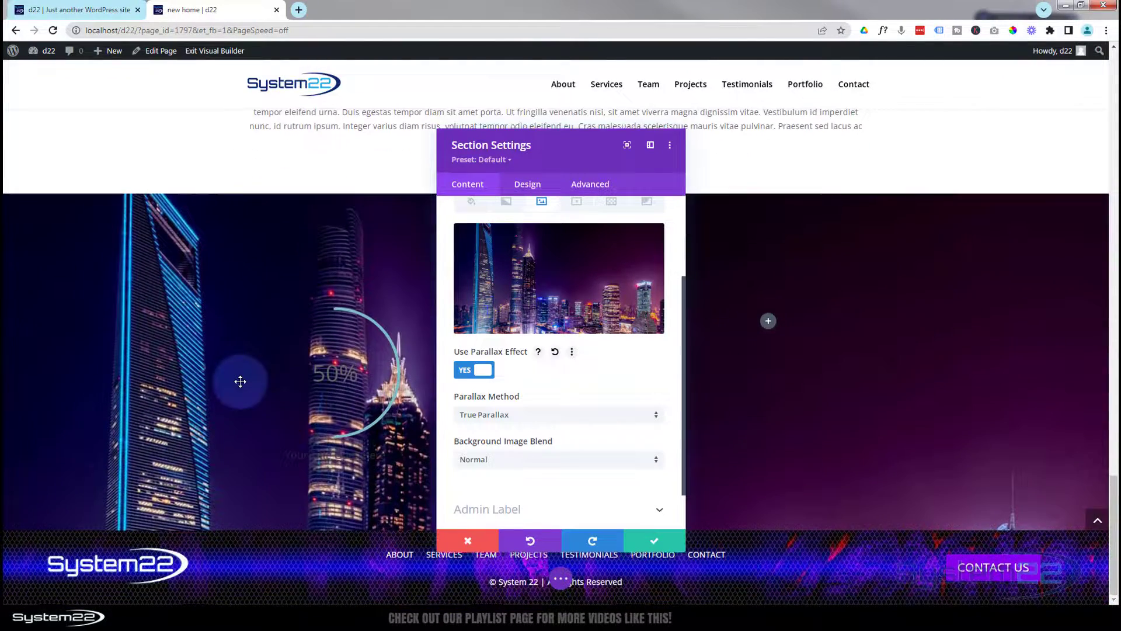
{"action": "scroll", "coordinate": [240, 382], "scroll_direction": "up", "scroll_amount": 2}
{"action": "scroll", "coordinate": [240, 382], "scroll_direction": "down", "scroll_amount": 1}
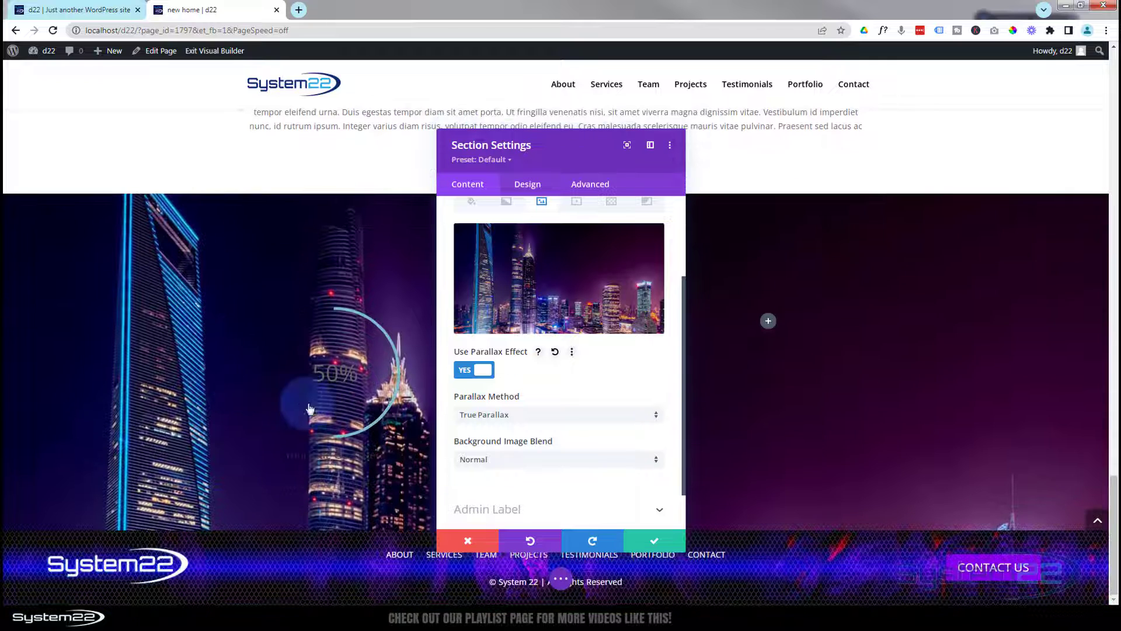
Try the CSS parallax method on the section's background image and switch it back to True Parallax
{"action": "left_click", "coordinate": [555, 420]}
{"action": "left_click", "coordinate": [512, 445]}
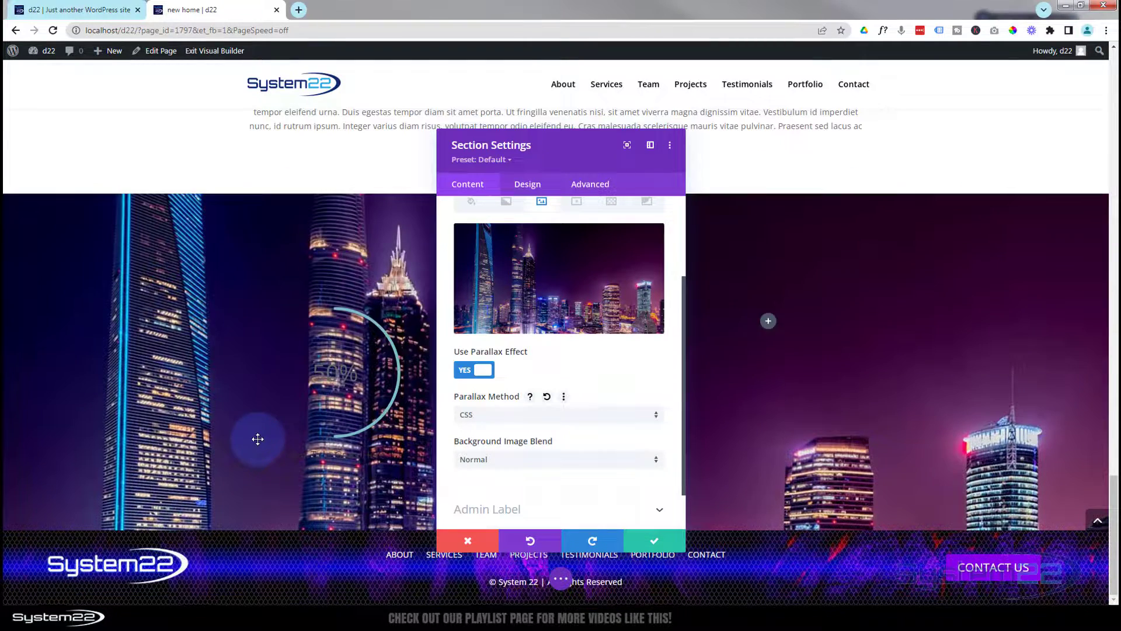
{"action": "scroll", "coordinate": [257, 439], "scroll_direction": "up", "scroll_amount": 3}
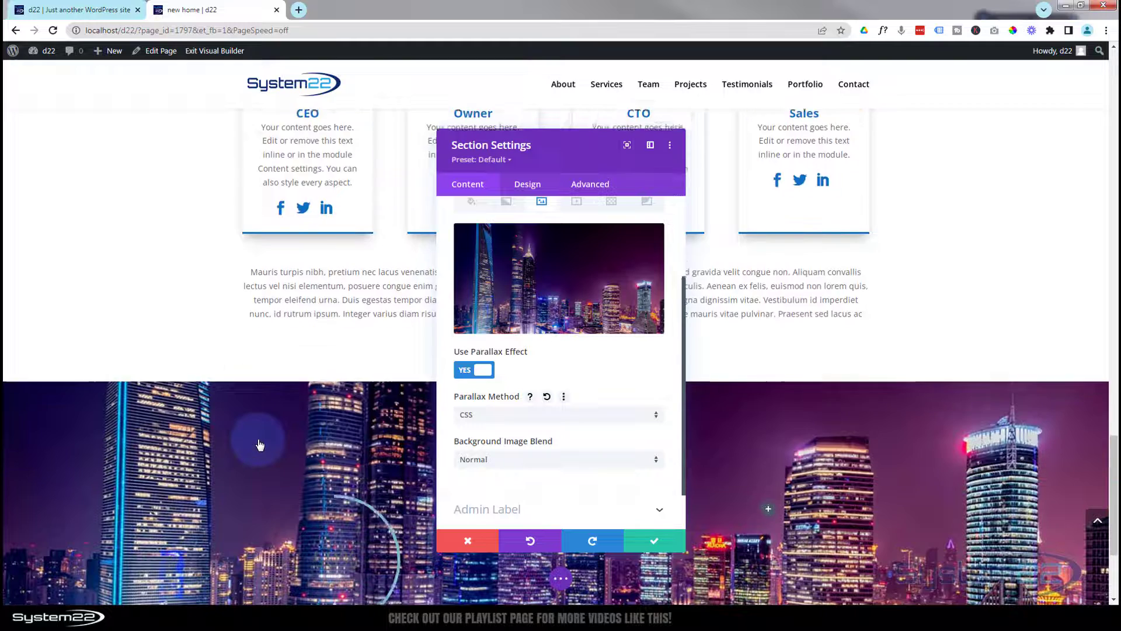
{"action": "scroll", "coordinate": [259, 445], "scroll_direction": "down", "scroll_amount": 3}
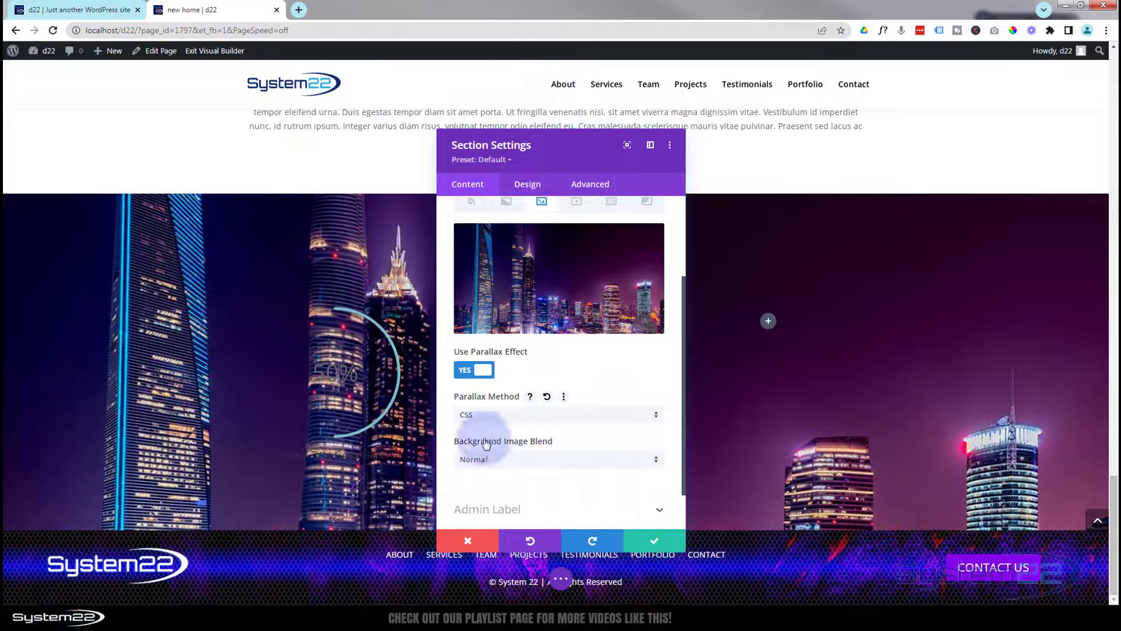
{"action": "left_click", "coordinate": [499, 415]}
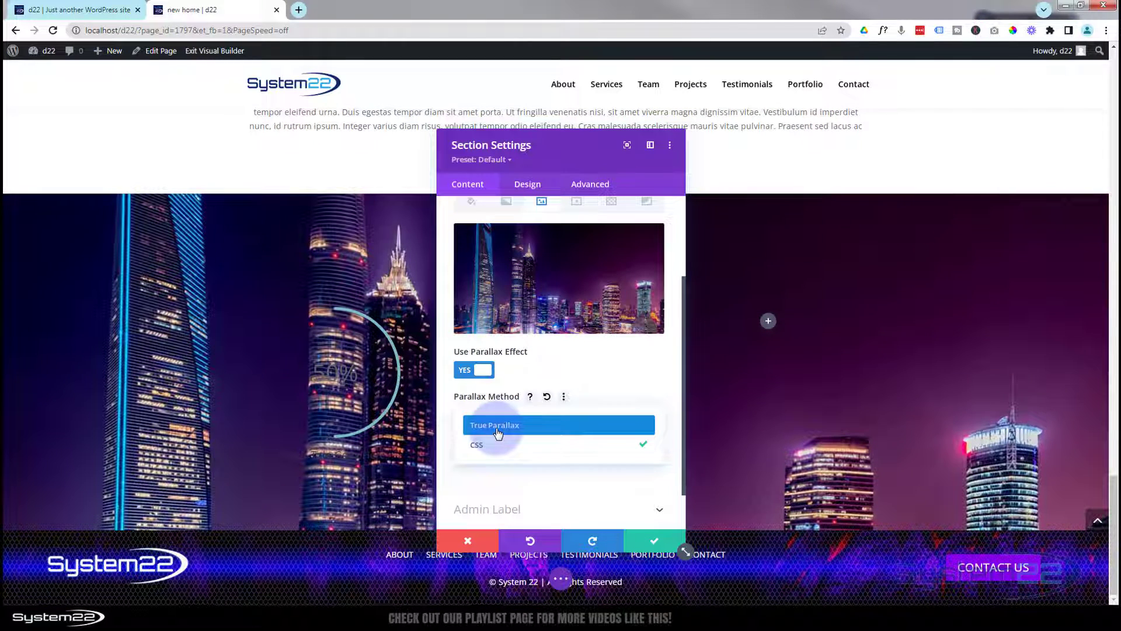
{"action": "left_click", "coordinate": [495, 425]}
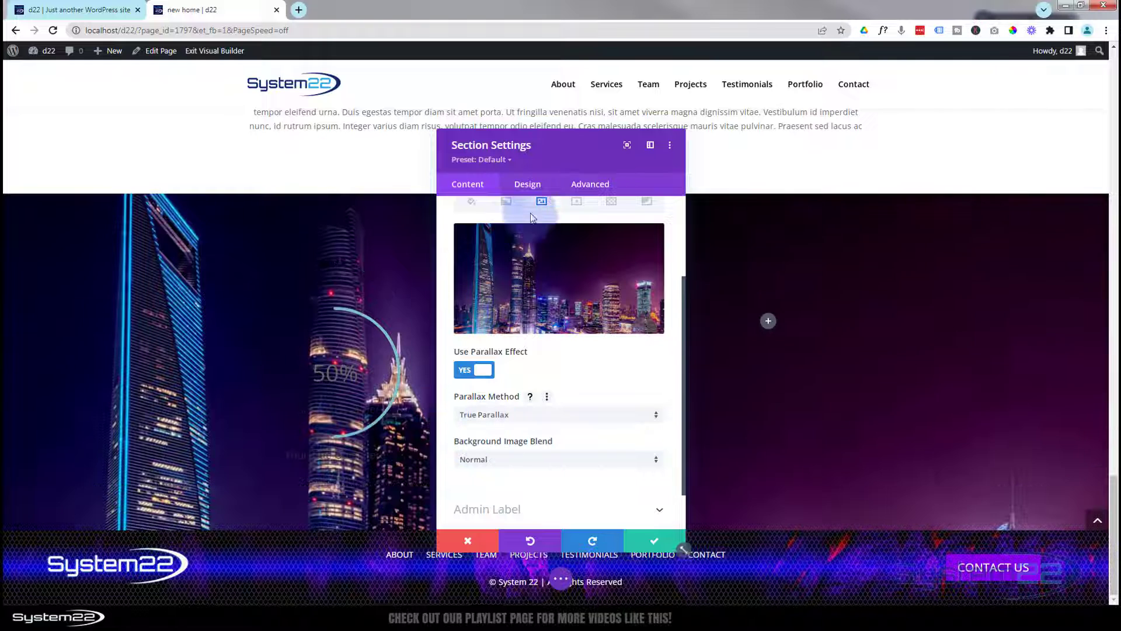
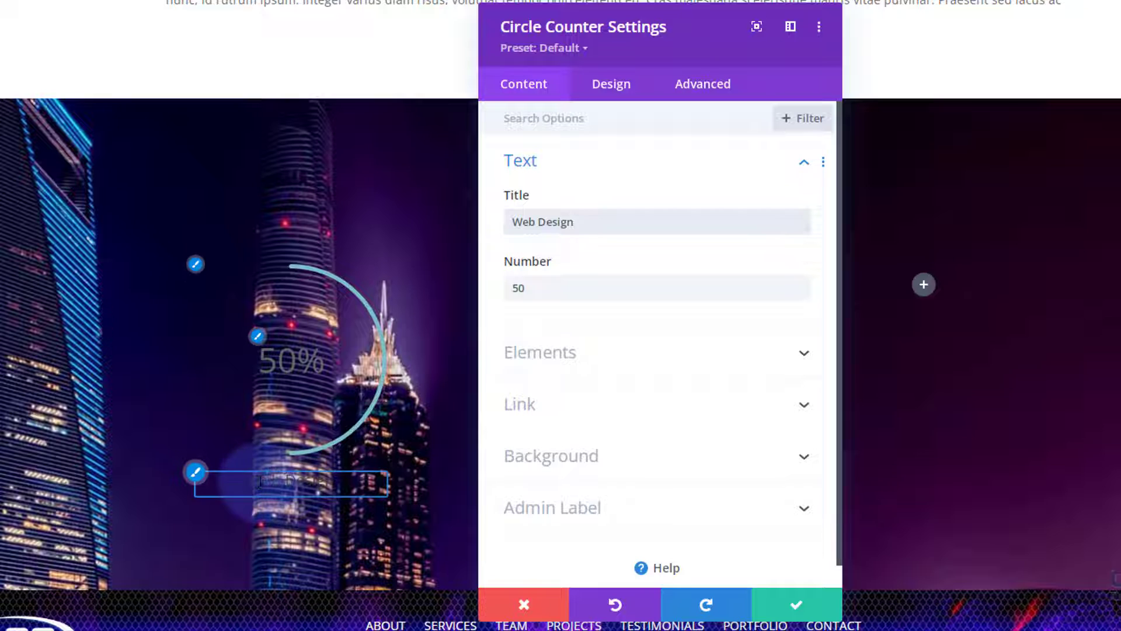
Set the Web Design circle counter's text color to Light
{"action": "left_click", "coordinate": [619, 91]}
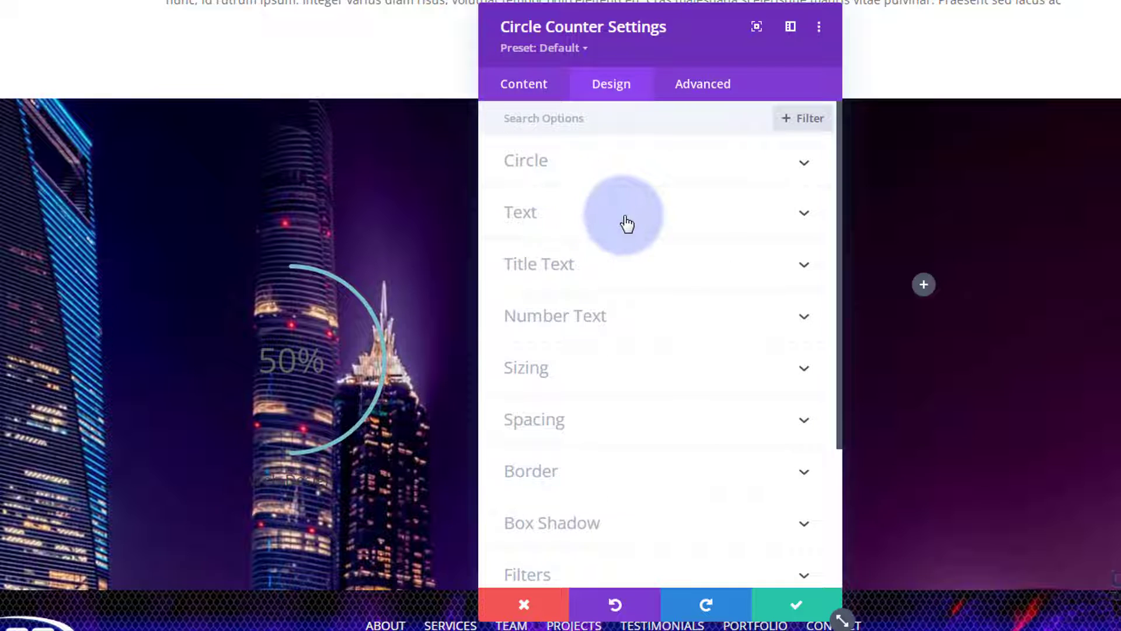
{"action": "left_click", "coordinate": [625, 216]}
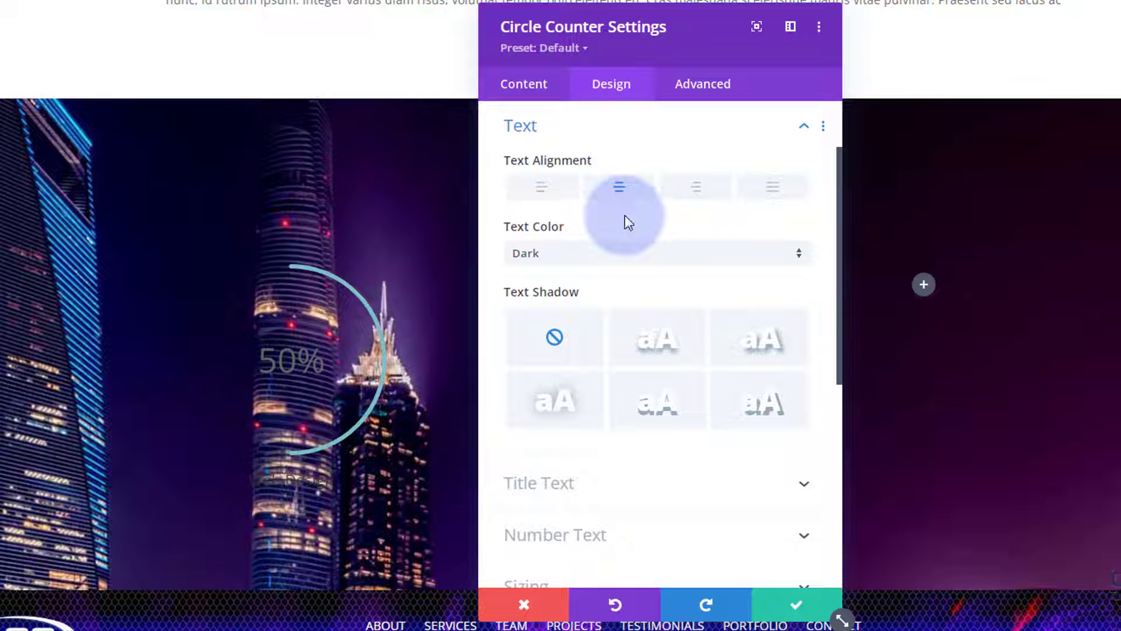
{"action": "left_click", "coordinate": [597, 262]}
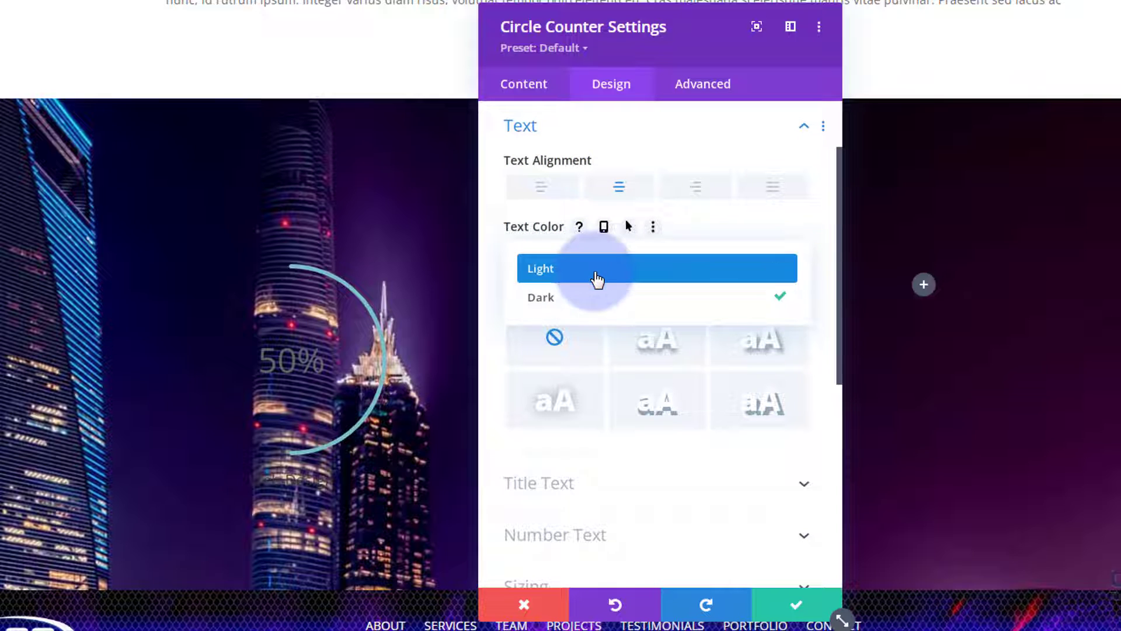
{"action": "left_click", "coordinate": [597, 270]}
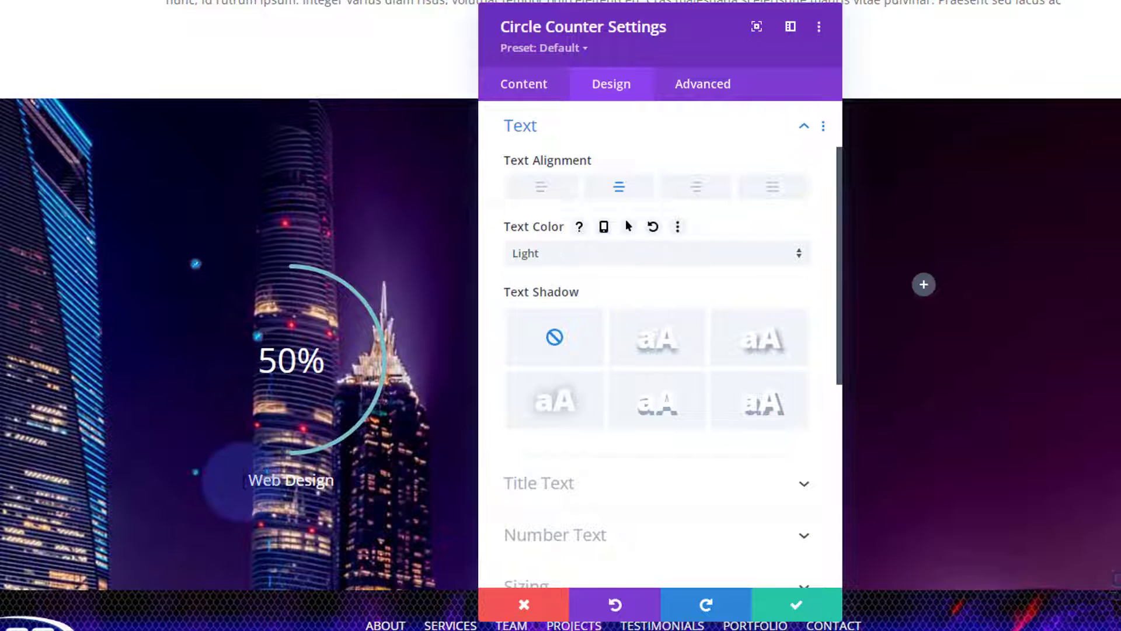
Try 50000 as the Web Design circle counter's number and replace it with 75
{"action": "left_click", "coordinate": [541, 89]}
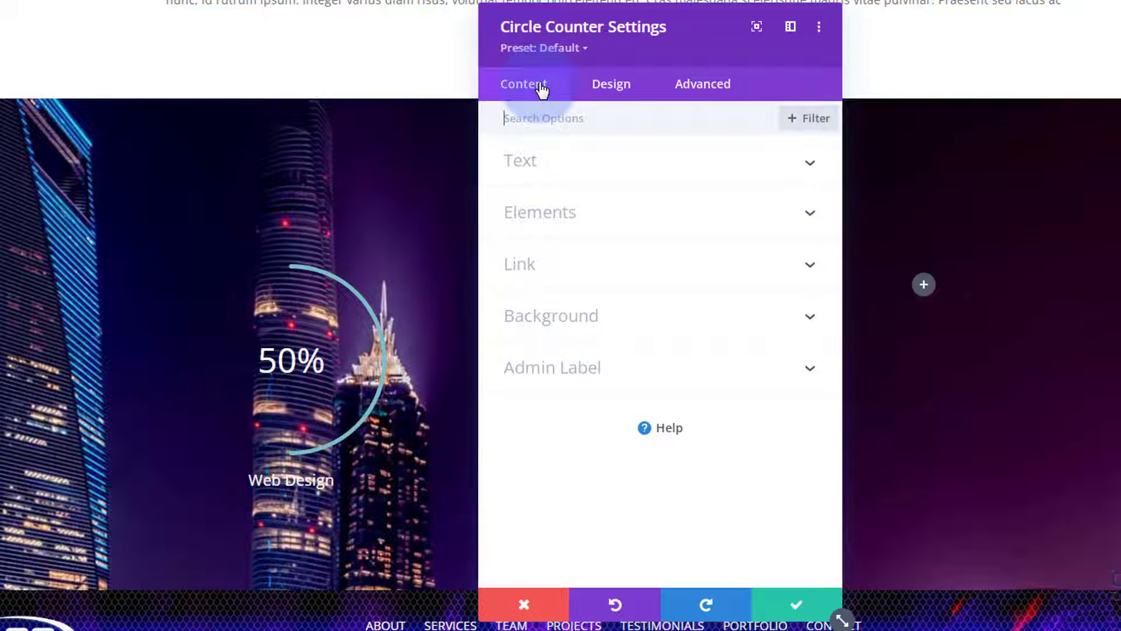
{"action": "left_click", "coordinate": [626, 162]}
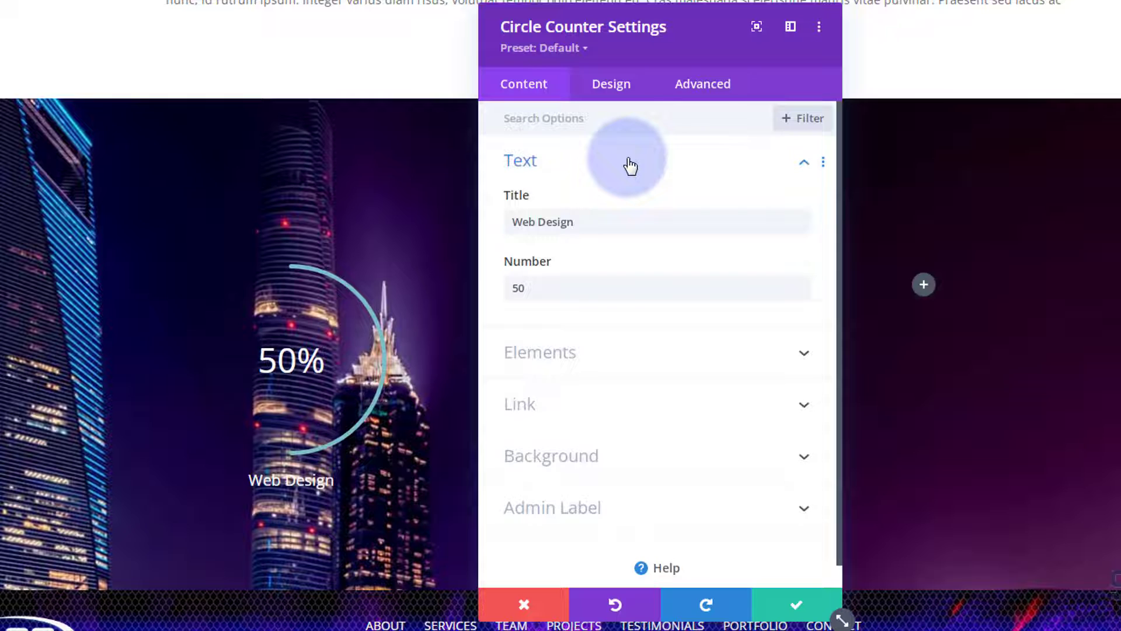
{"action": "left_click_drag", "start_coordinate": [530, 288], "coordinate": [502, 288]}
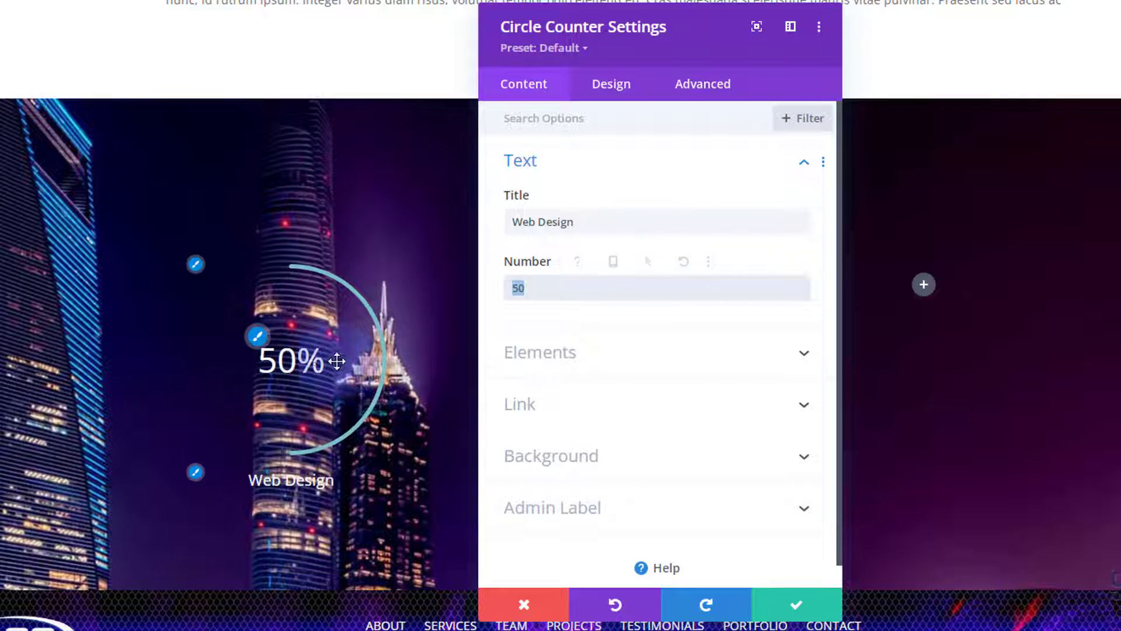
{"action": "left_click", "coordinate": [564, 324]}
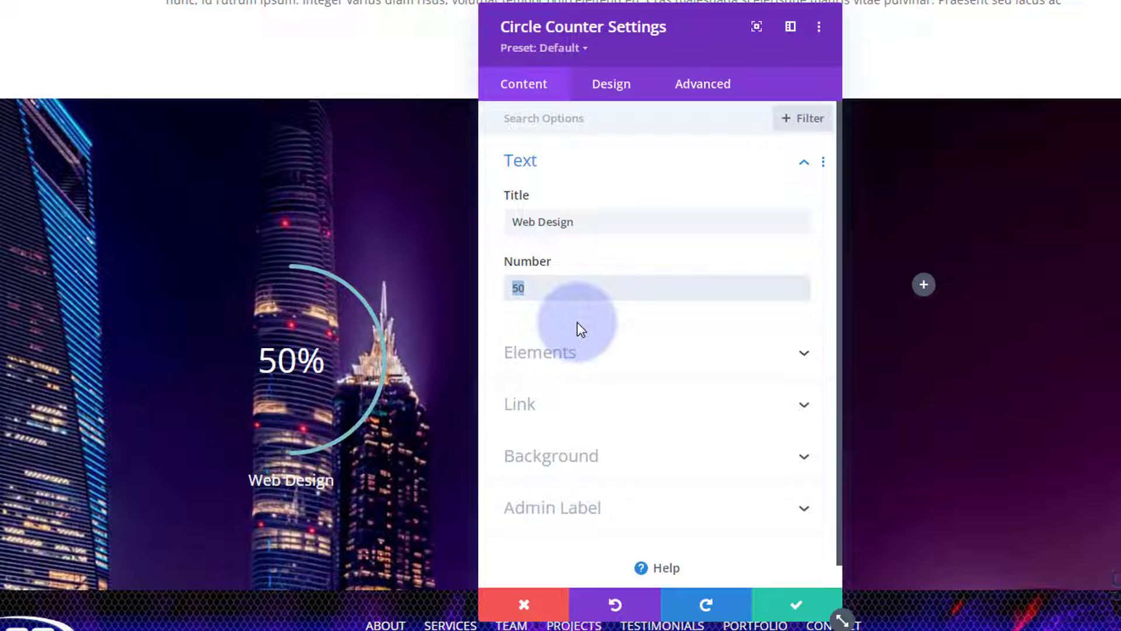
{"action": "left_click", "coordinate": [535, 288]}
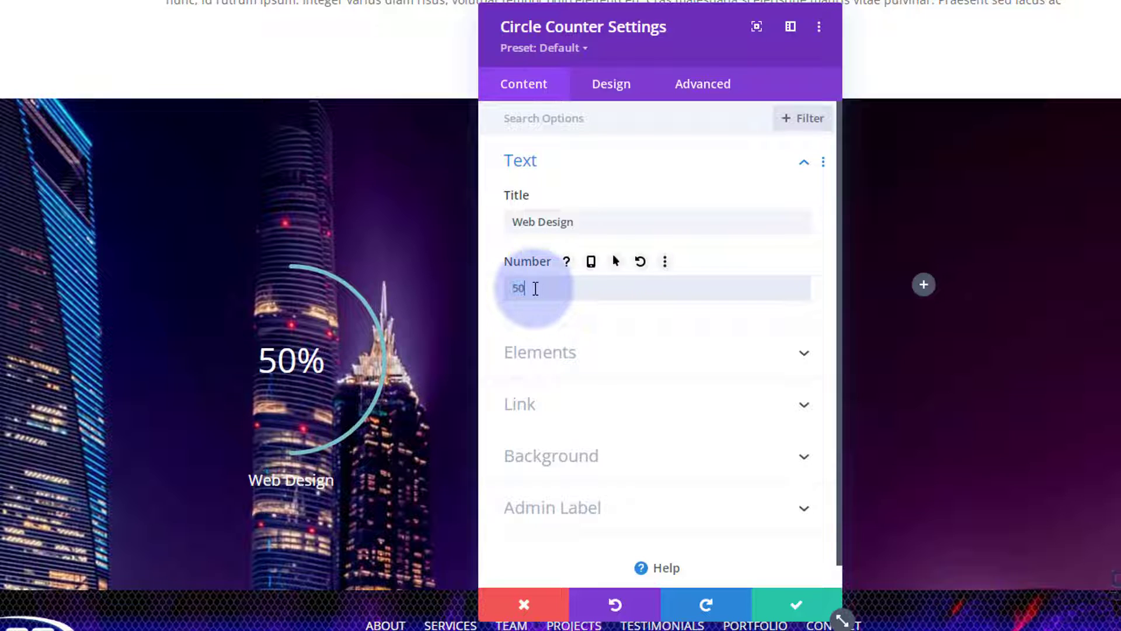
{"action": "type", "text": "000"}
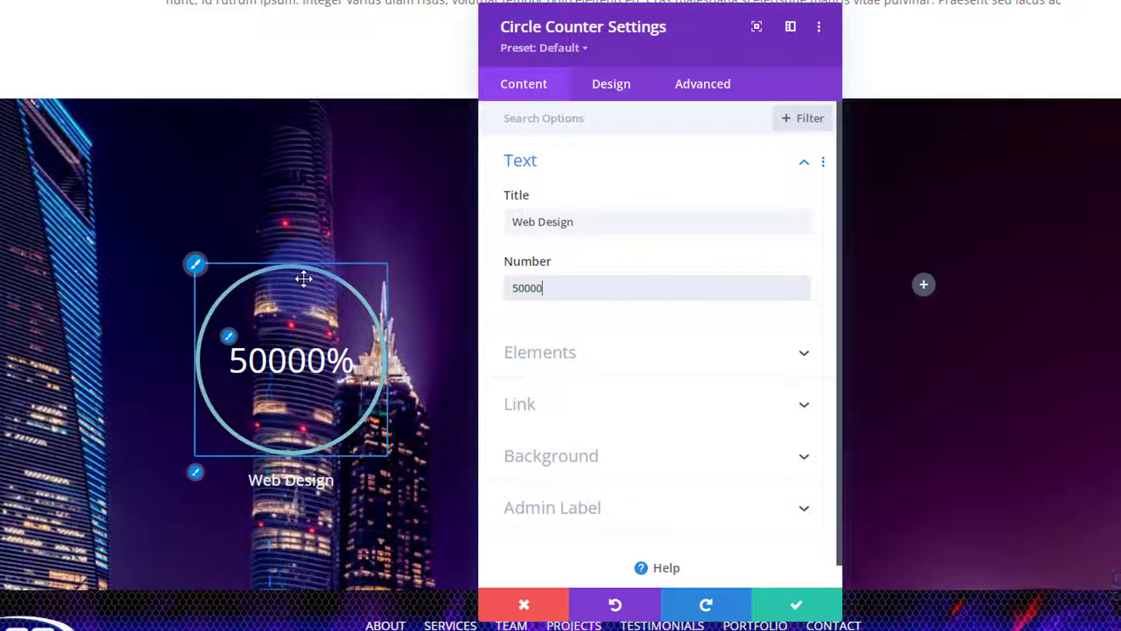
{"action": "left_click_drag", "start_coordinate": [643, 280], "coordinate": [509, 288]}
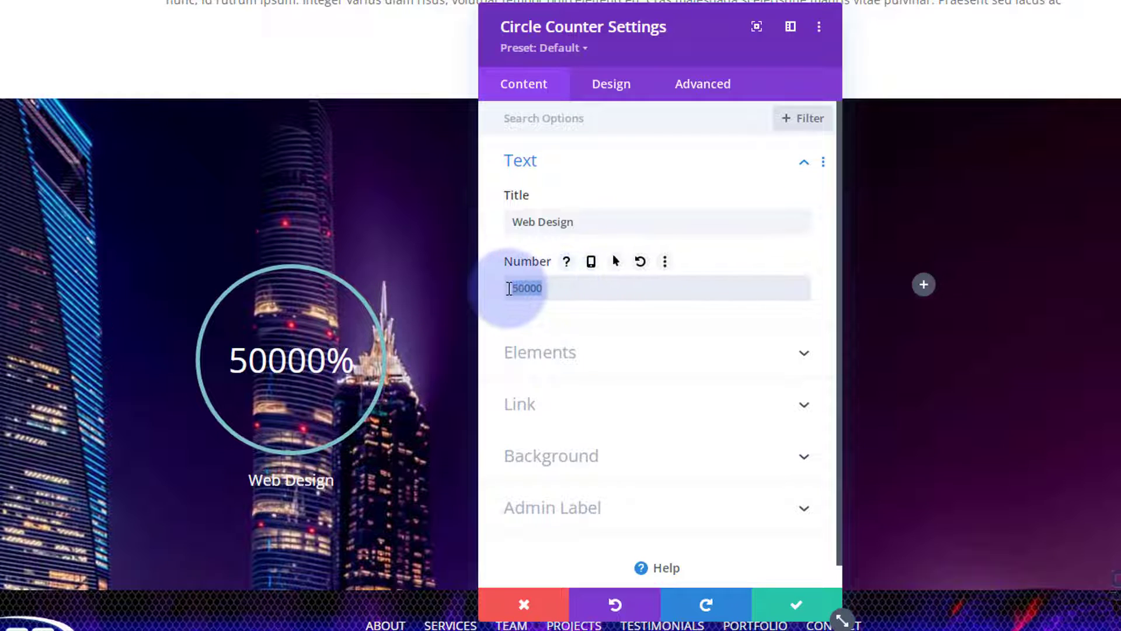
{"action": "type", "text": "75"}
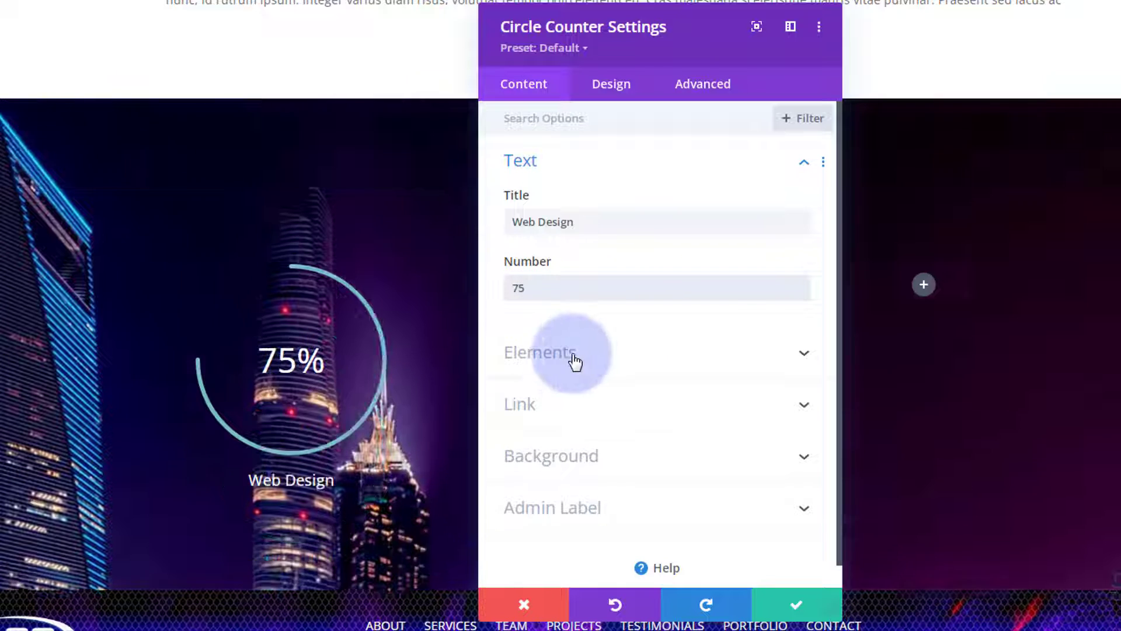
Turn off the Web Design counter's percent sign and open its module link options
{"action": "left_click", "coordinate": [634, 362]}
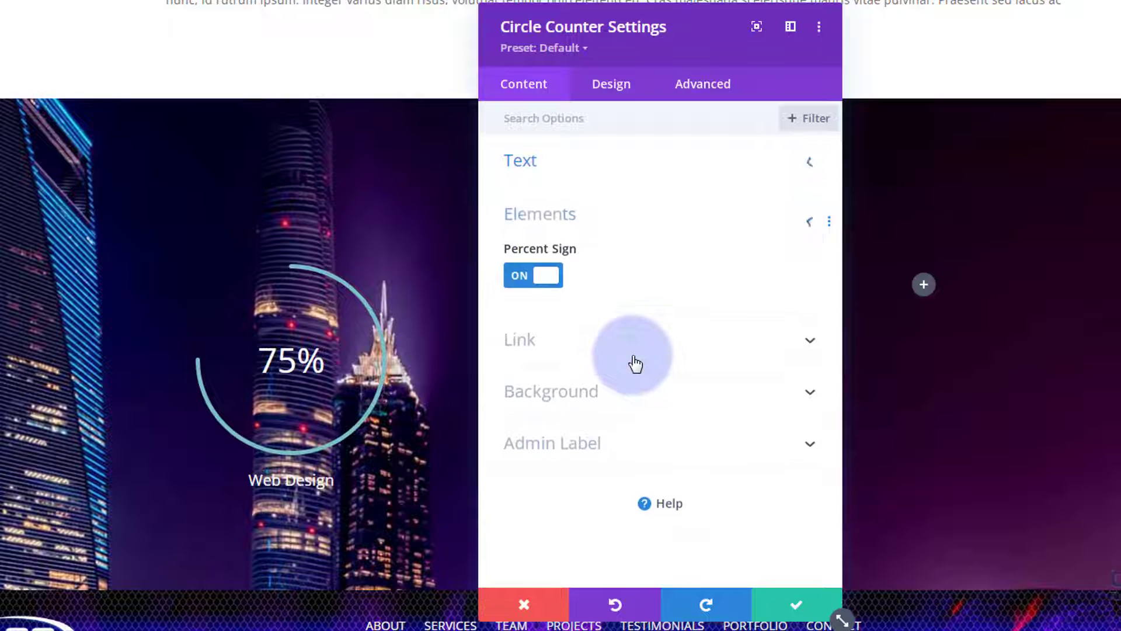
{"action": "left_click", "coordinate": [524, 284]}
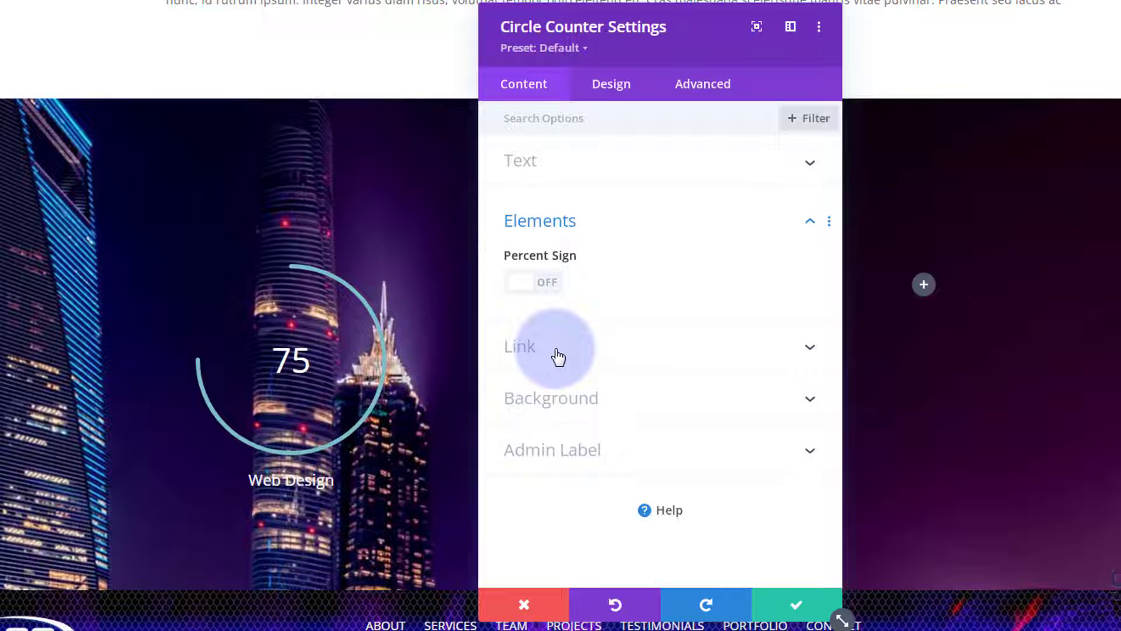
{"action": "left_click", "coordinate": [623, 356]}
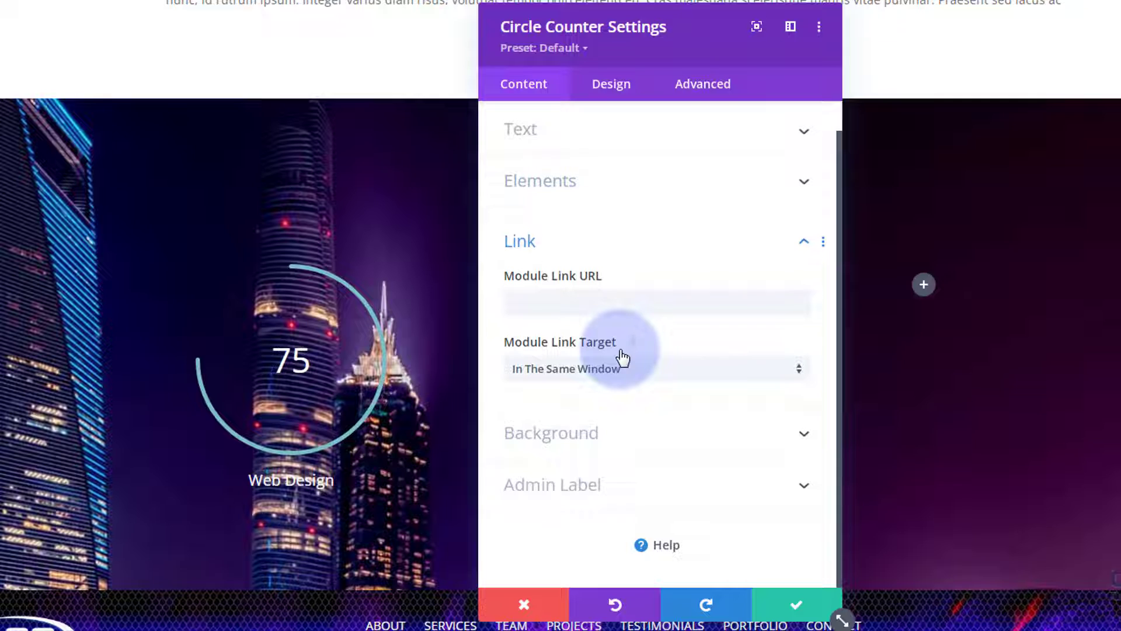
{"action": "left_click", "coordinate": [535, 302]}
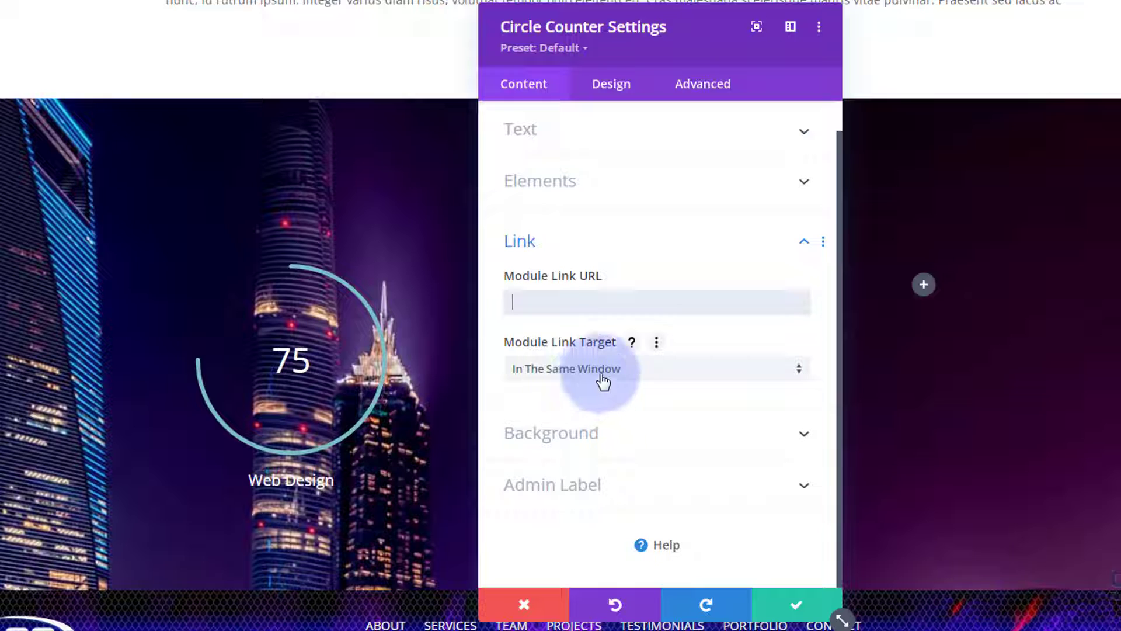
{"action": "left_click", "coordinate": [648, 380]}
{"action": "left_click", "coordinate": [494, 370]}
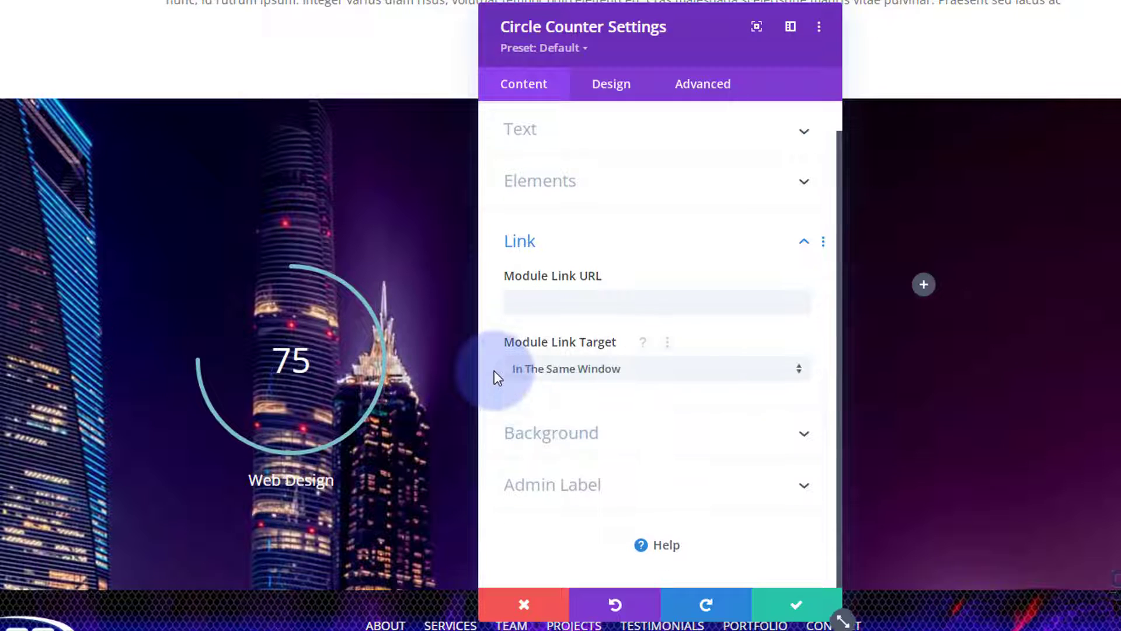
{"action": "left_click", "coordinate": [546, 434]}
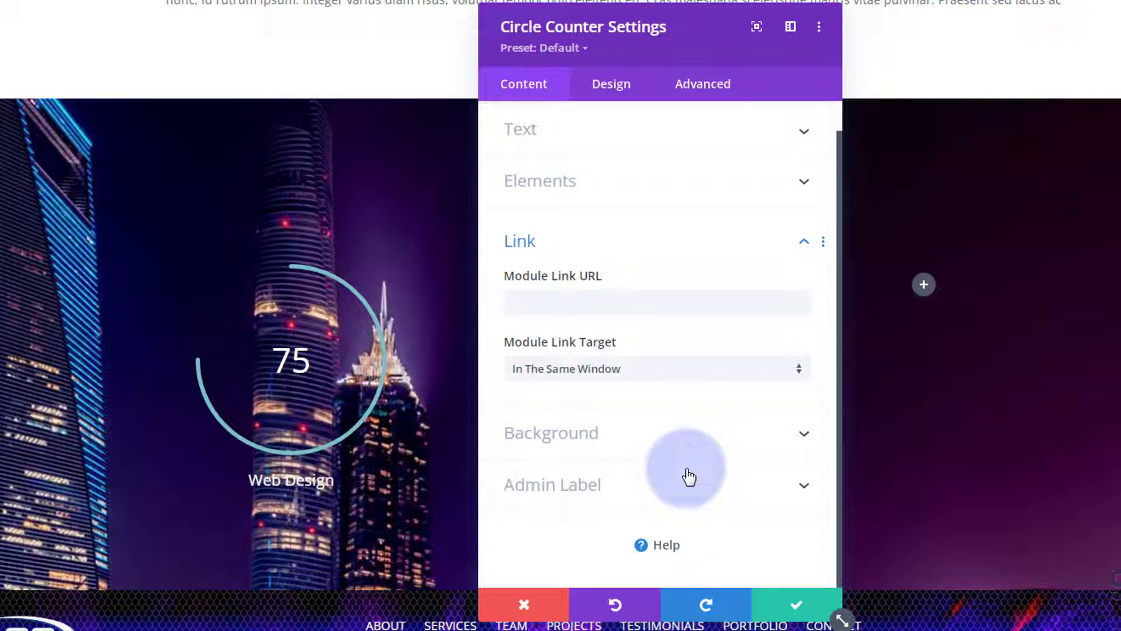
Set the Web Design counter's circle color to white (#ffffff) and its circle background color to blue
{"action": "left_click", "coordinate": [619, 86]}
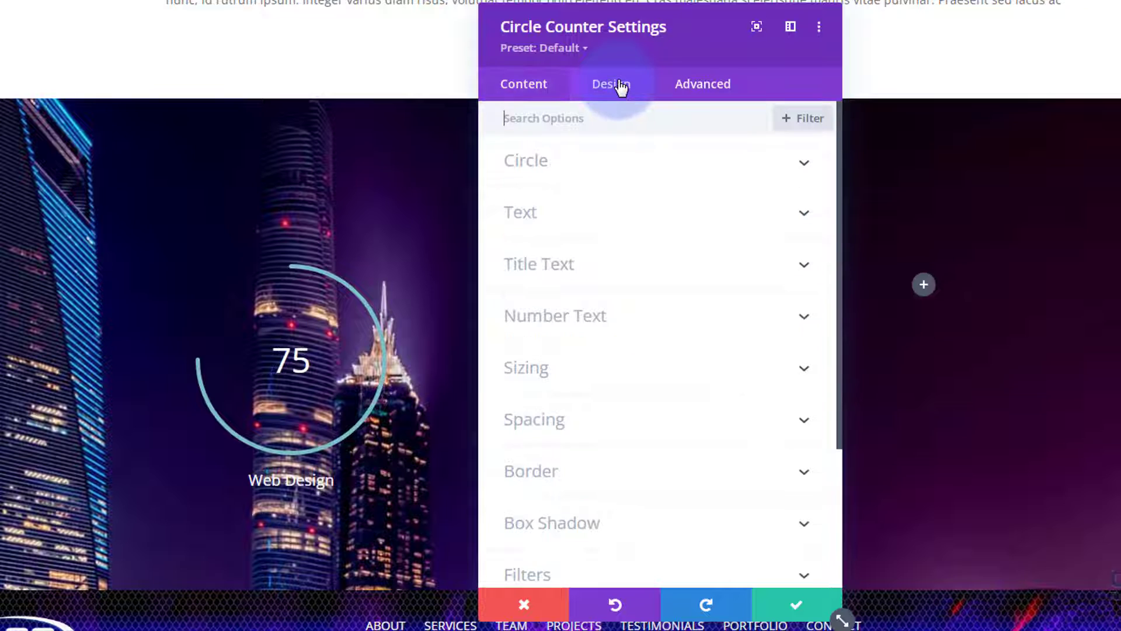
{"action": "left_click", "coordinate": [629, 175]}
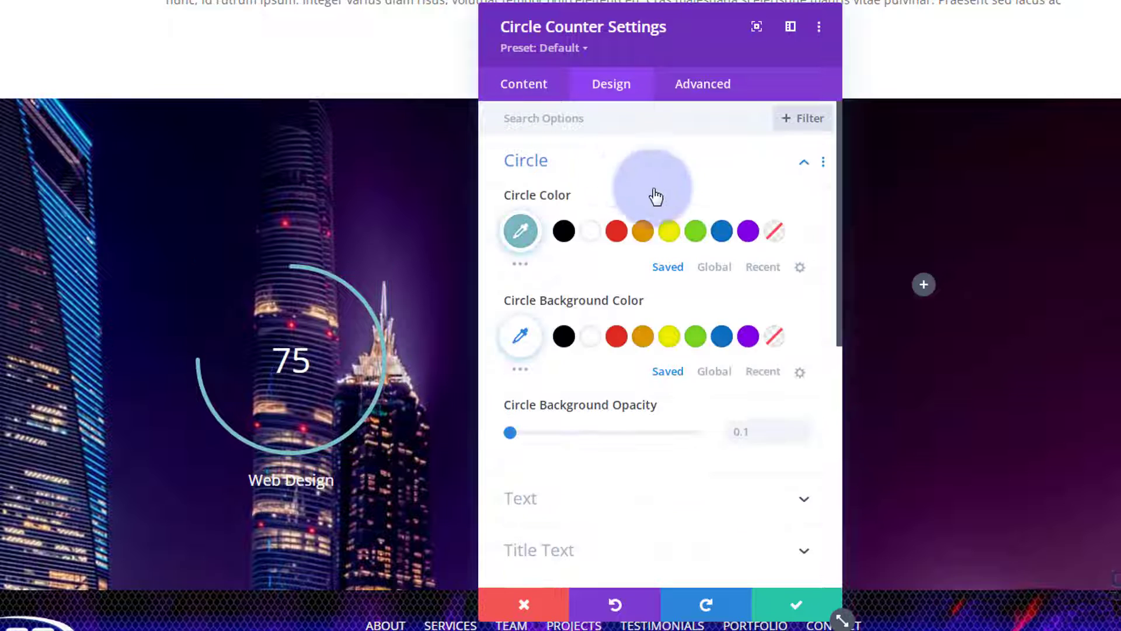
{"action": "left_click", "coordinate": [590, 232]}
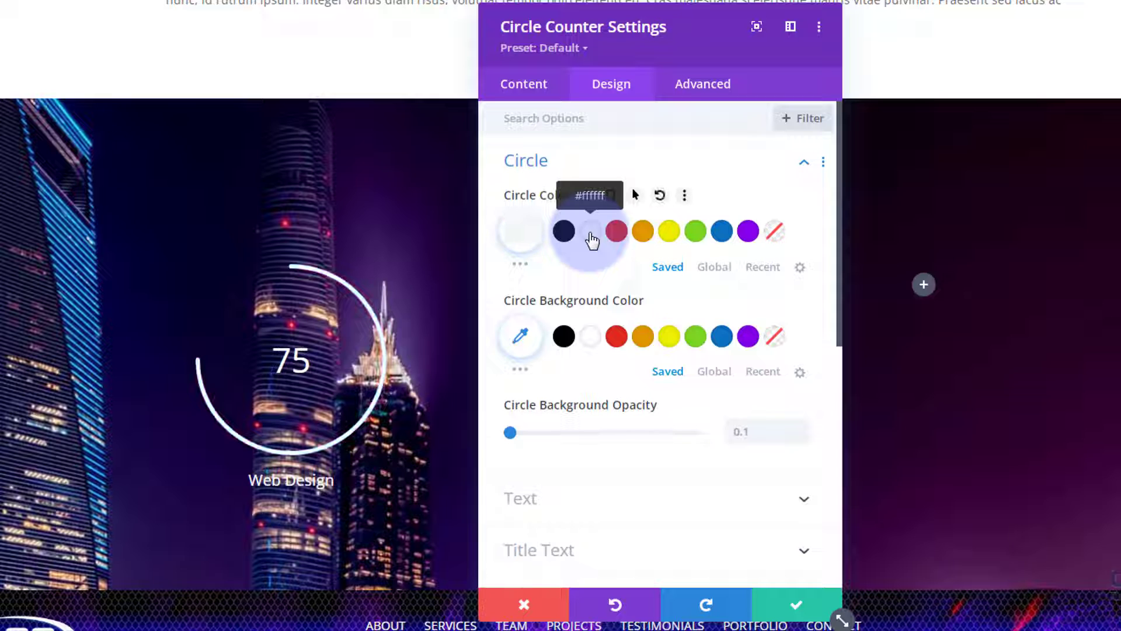
{"action": "left_click", "coordinate": [723, 342]}
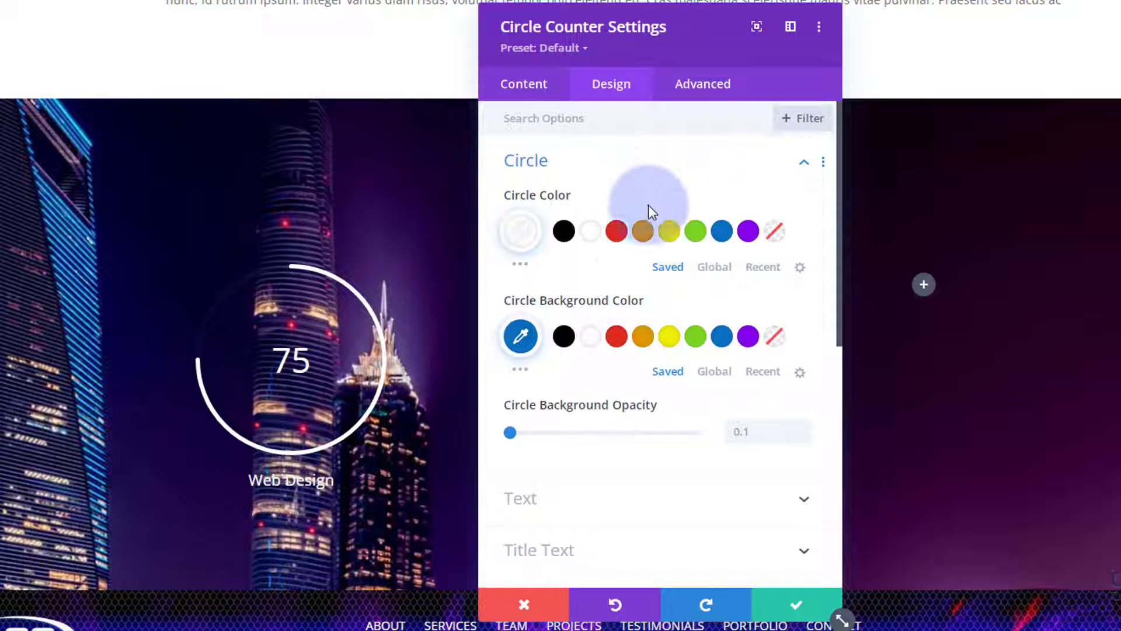
Make the Web Design counter's title text uppercase with a Semi Bold font weight
{"action": "scroll", "coordinate": [630, 283], "scroll_direction": "down", "scroll_amount": 2}
{"action": "scroll", "coordinate": [631, 283], "scroll_direction": "down", "scroll_amount": 4}
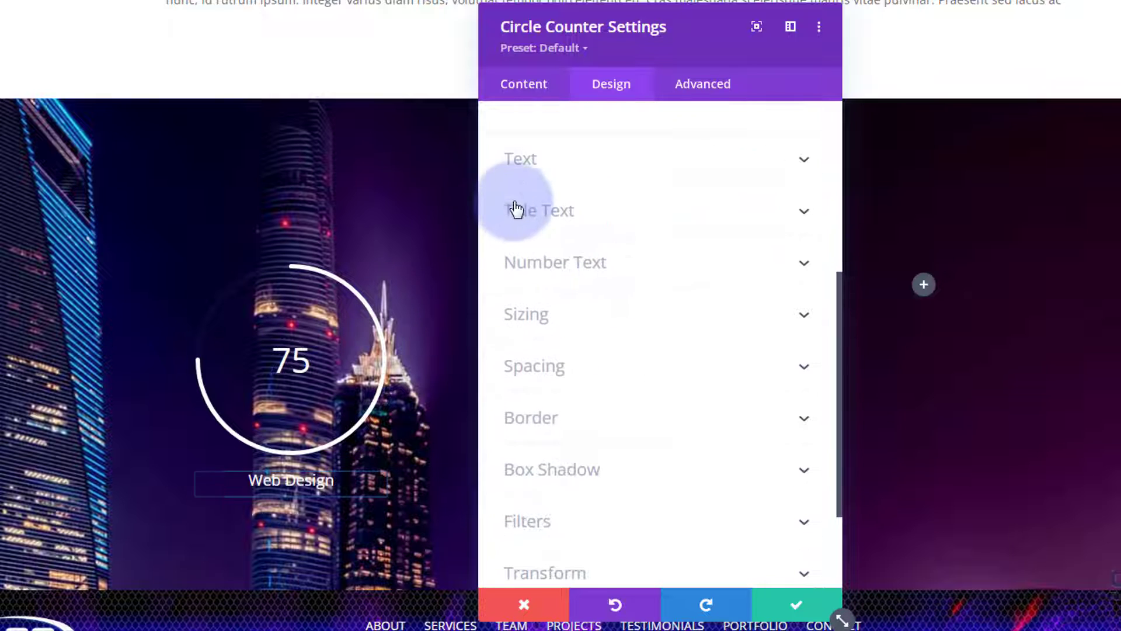
{"action": "left_click", "coordinate": [637, 222]}
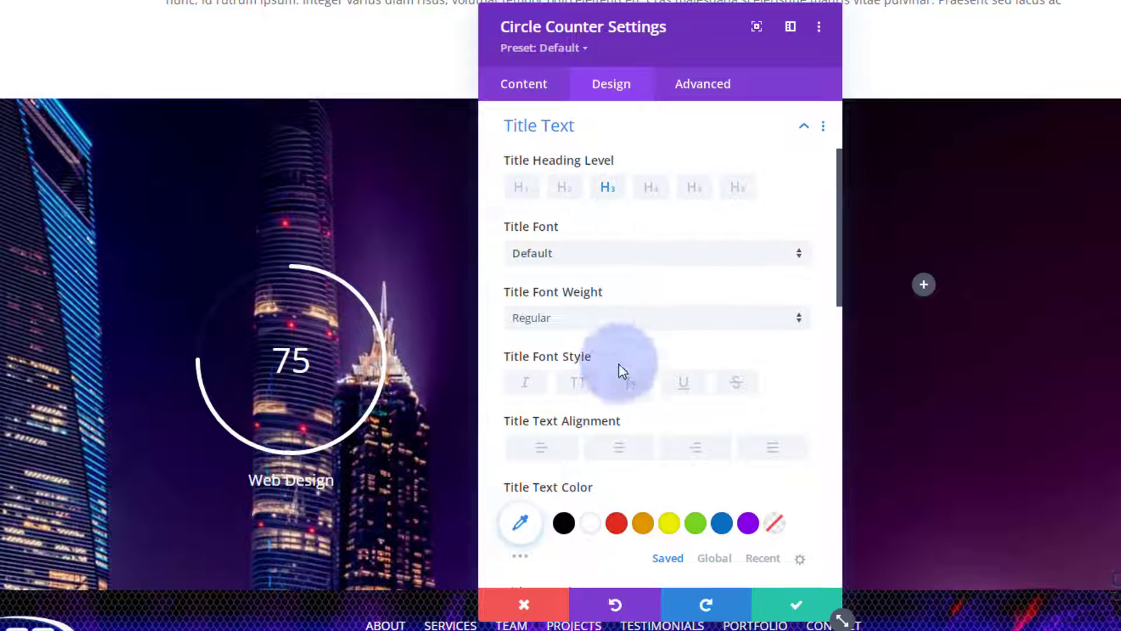
{"action": "left_click", "coordinate": [580, 385]}
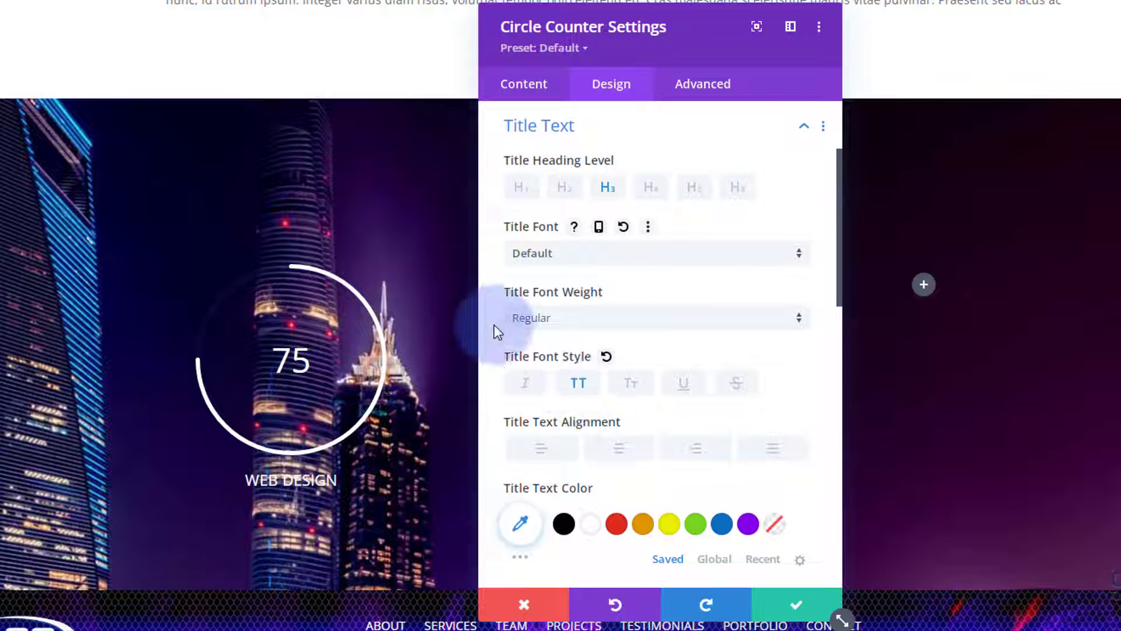
{"action": "left_click", "coordinate": [555, 326]}
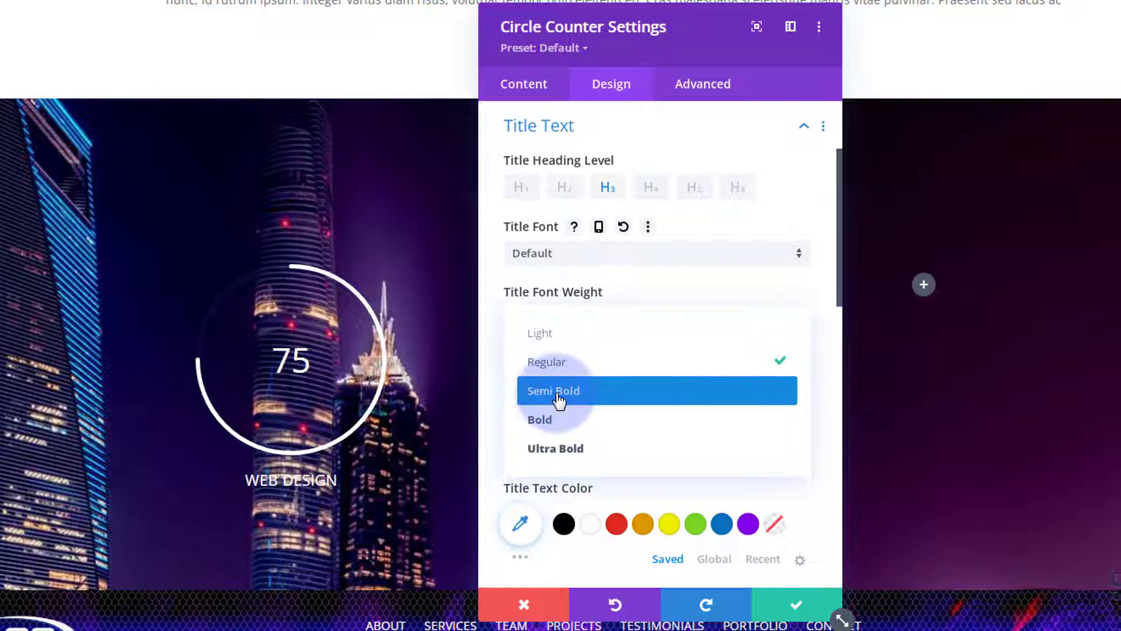
{"action": "left_click", "coordinate": [558, 397]}
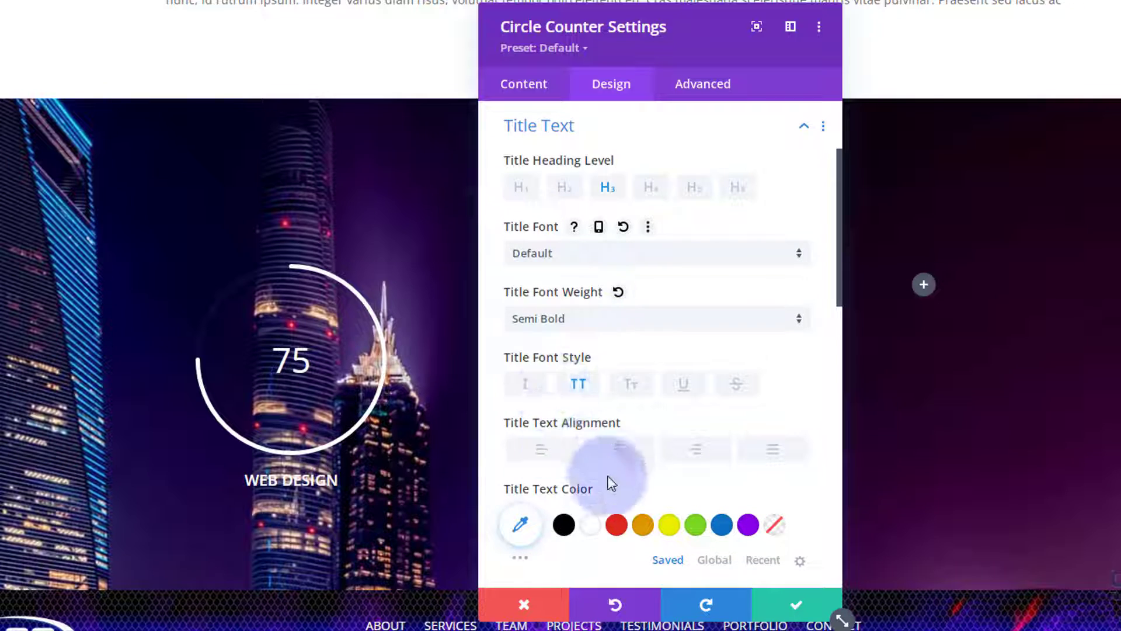
Set the Web Design counter's title text size to 28px and save the module
{"action": "scroll", "coordinate": [630, 393], "scroll_direction": "down", "scroll_amount": 4}
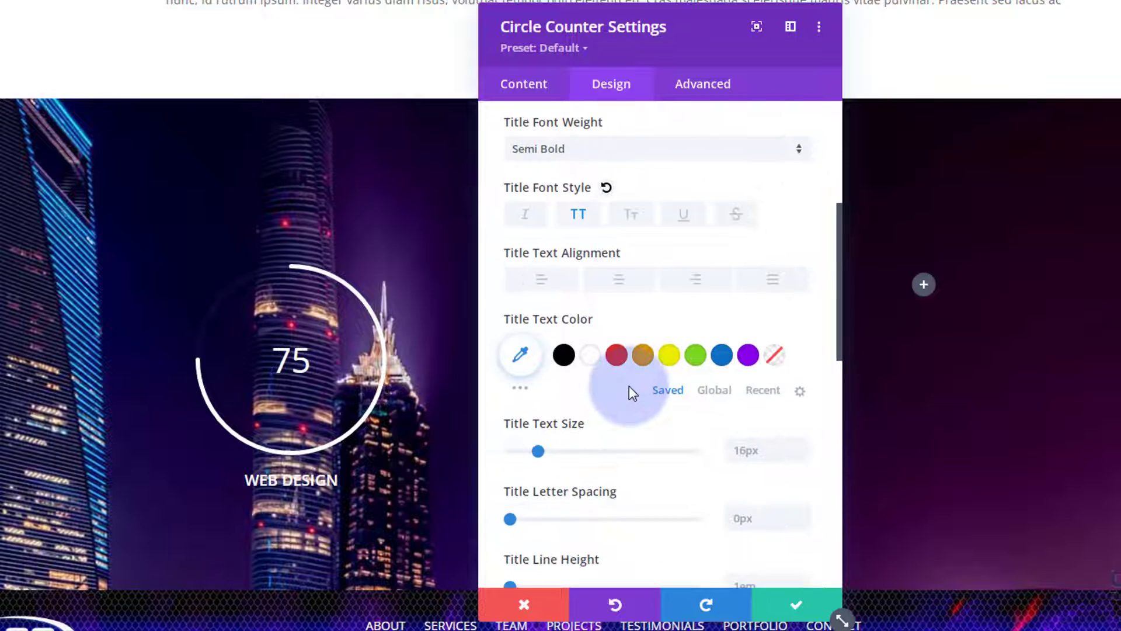
{"action": "left_click_drag", "start_coordinate": [537, 368], "coordinate": [562, 369]}
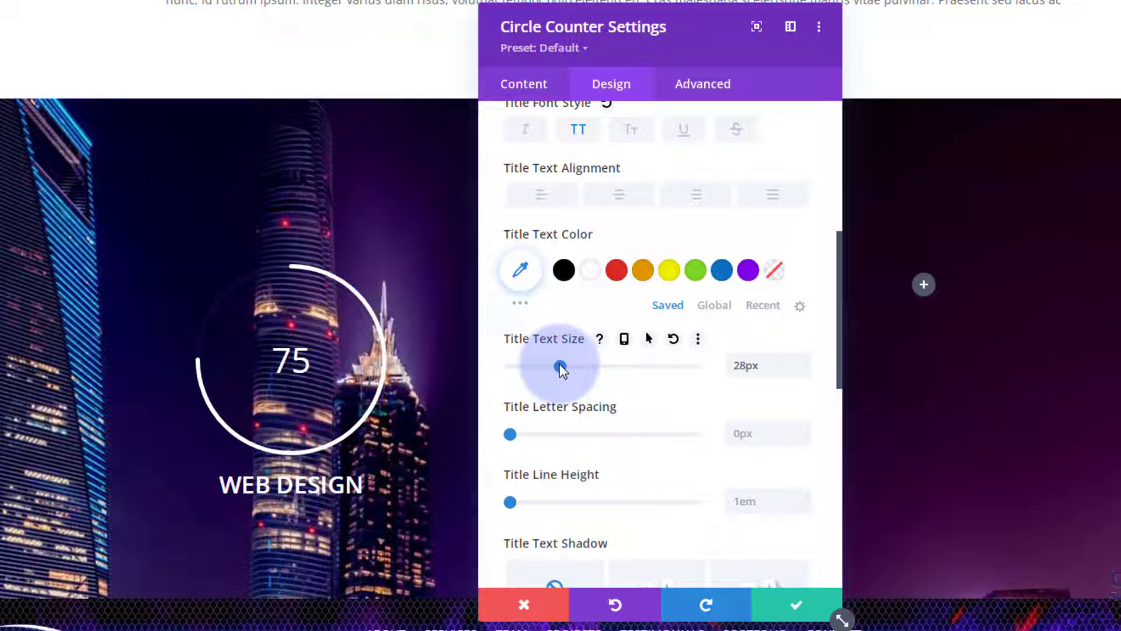
{"action": "left_click", "coordinate": [797, 611]}
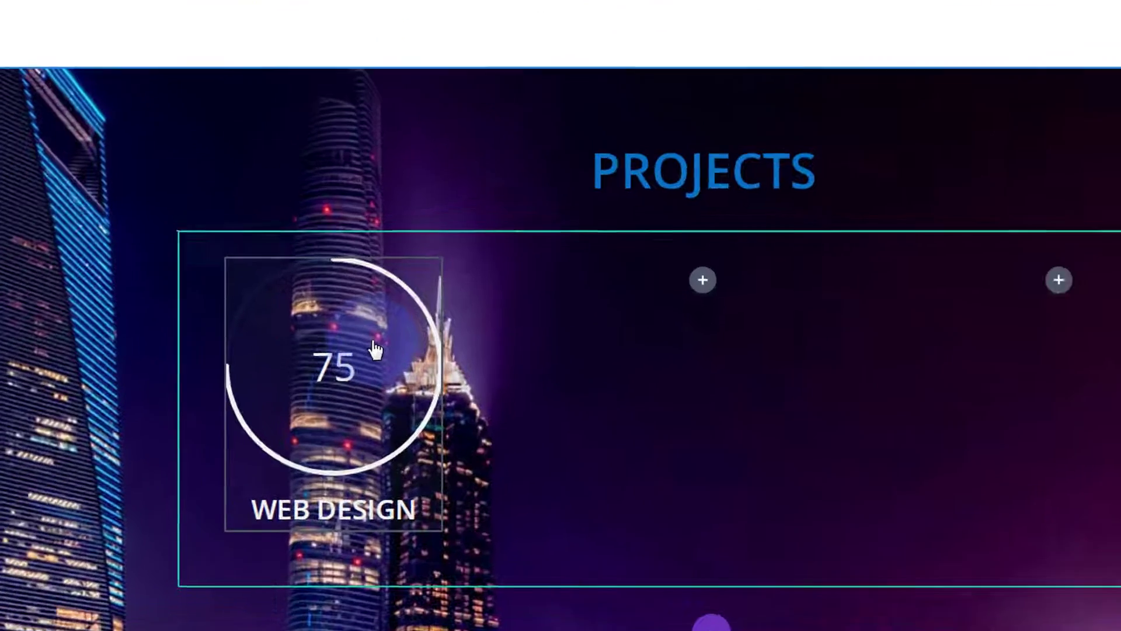
Duplicate the Web Design circle counter and move the copy into the row's middle column
{"action": "mouse_move", "coordinate": [293, 331]}
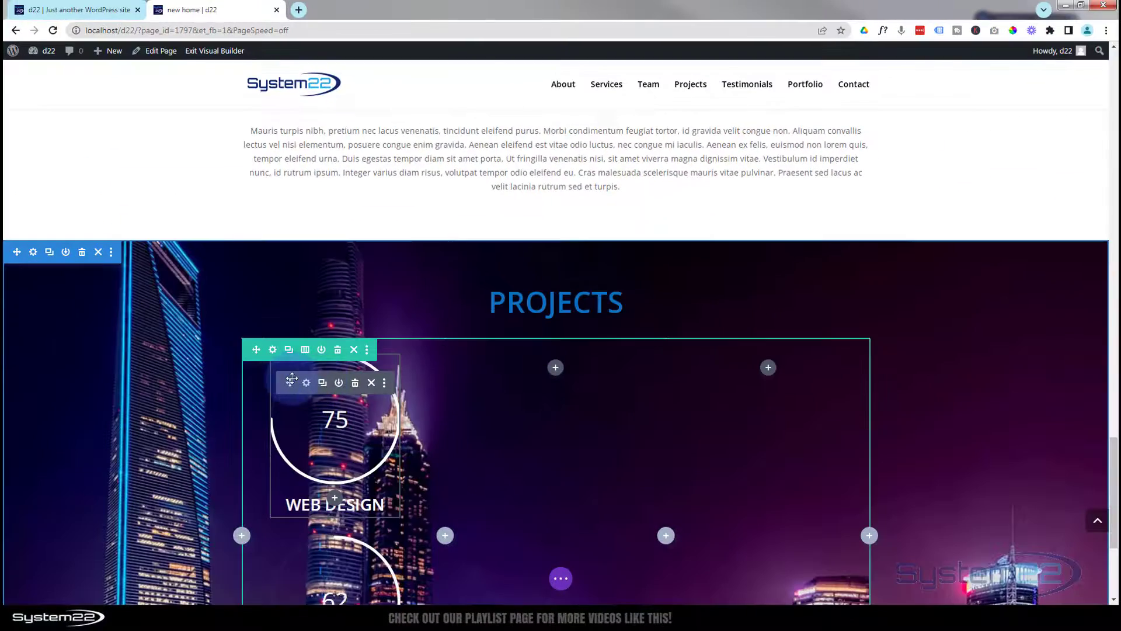
{"action": "left_click_drag", "start_coordinate": [288, 382], "coordinate": [540, 357]}
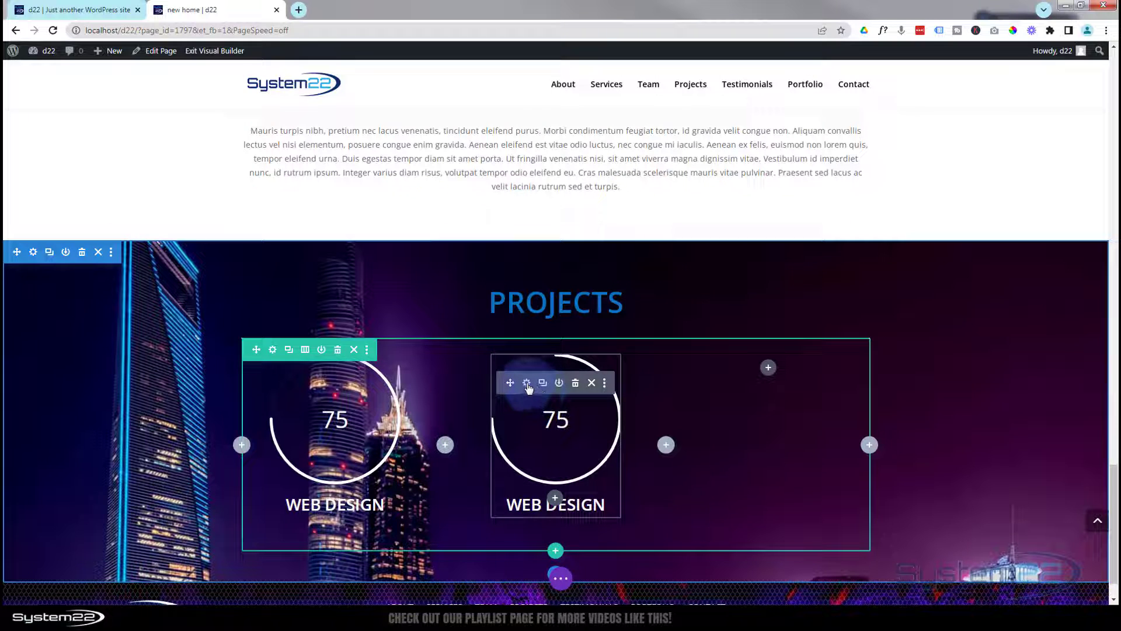
Set the middle circle counter's title to SEO and its number to 92, and save it
{"action": "left_click", "coordinate": [528, 388]}
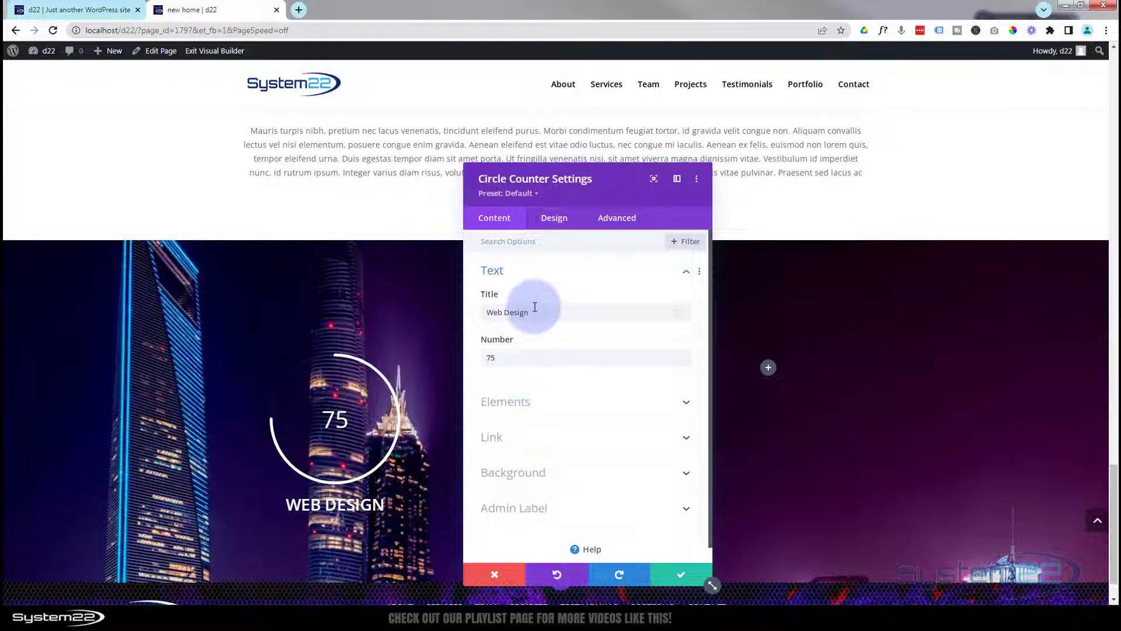
{"action": "left_click_drag", "start_coordinate": [531, 313], "coordinate": [458, 317]}
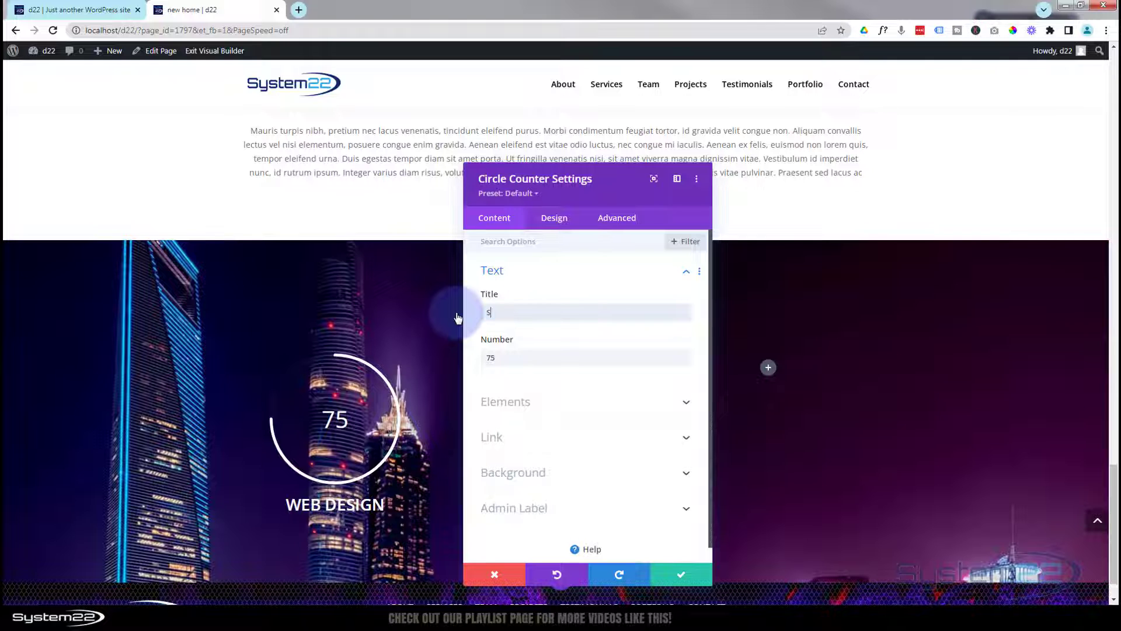
{"action": "type", "text": "SEO"}
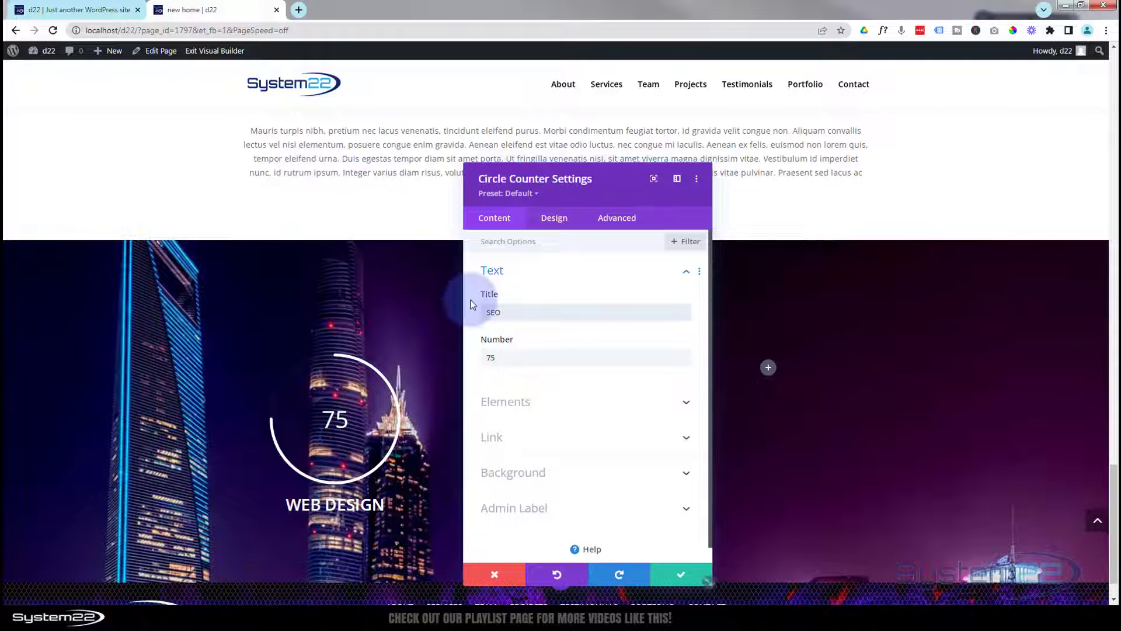
{"action": "left_click", "coordinate": [490, 359]}
{"action": "left_click_drag", "start_coordinate": [496, 359], "coordinate": [485, 361]}
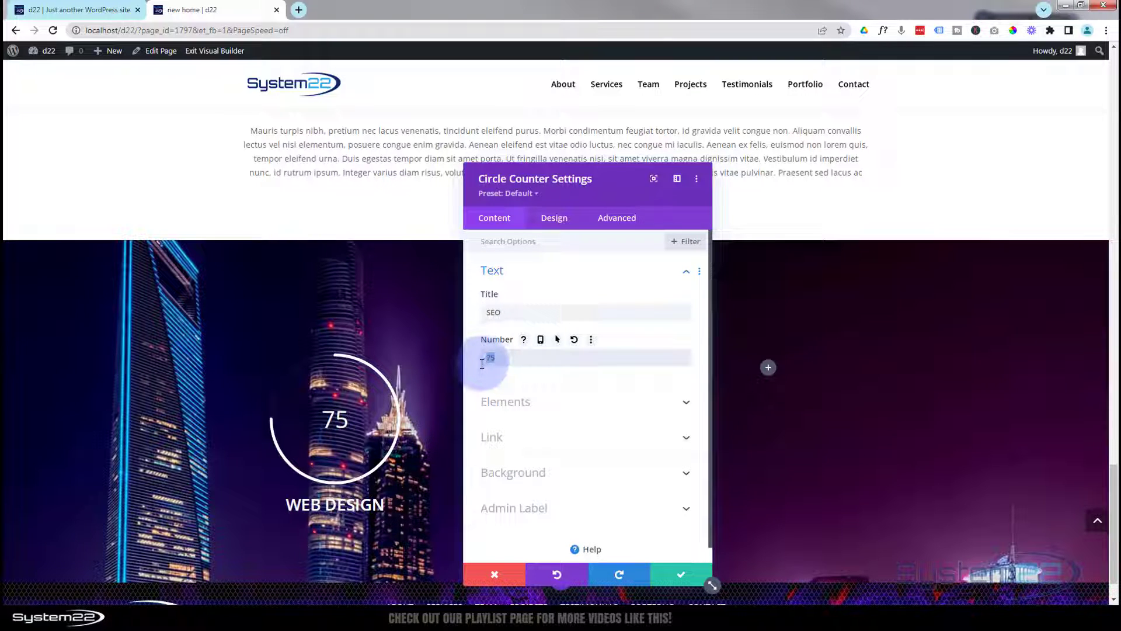
{"action": "type", "text": "90"}
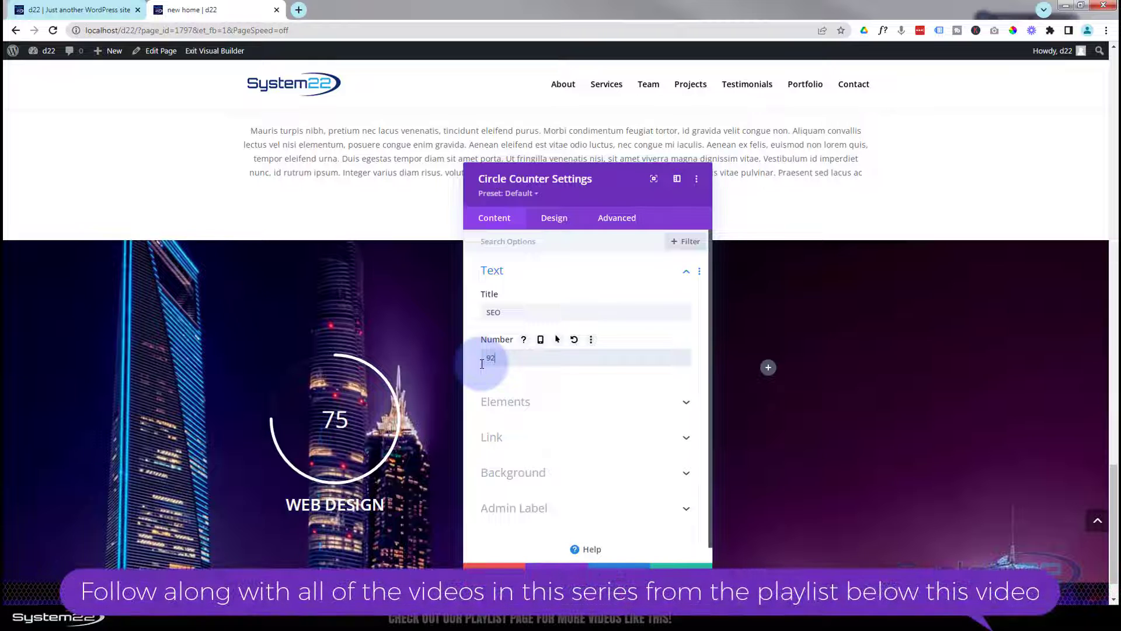
{"action": "left_click_drag", "start_coordinate": [615, 201], "coordinate": [363, 181]}
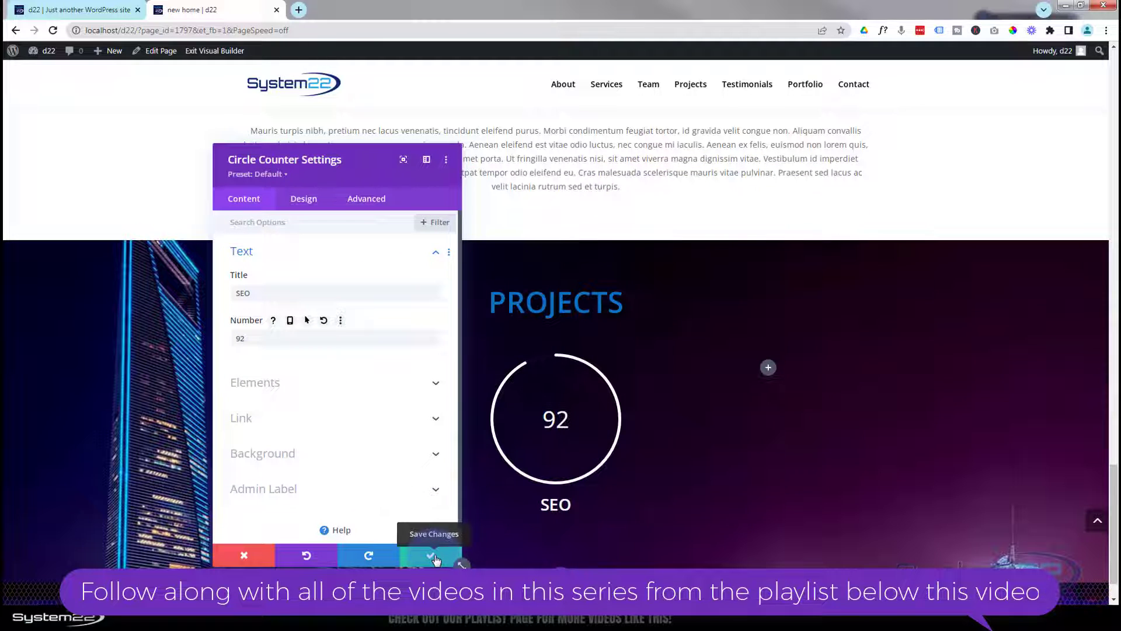
{"action": "left_click", "coordinate": [424, 555]}
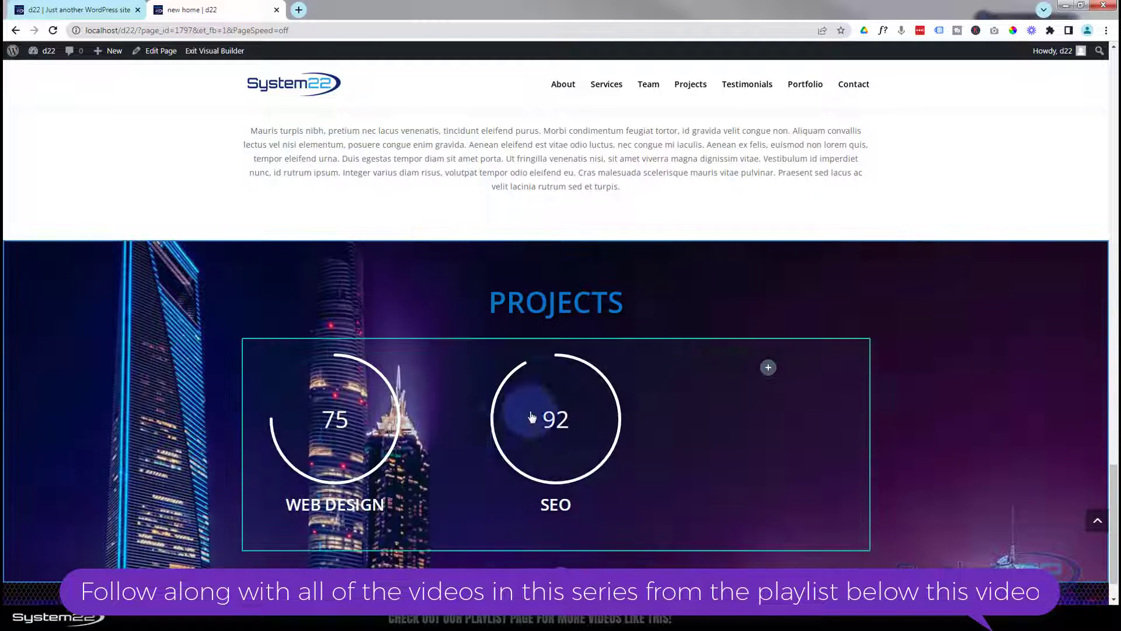
Duplicate the SEO circle counter and move the copy into the row's empty third column
{"action": "mouse_move", "coordinate": [572, 407]}
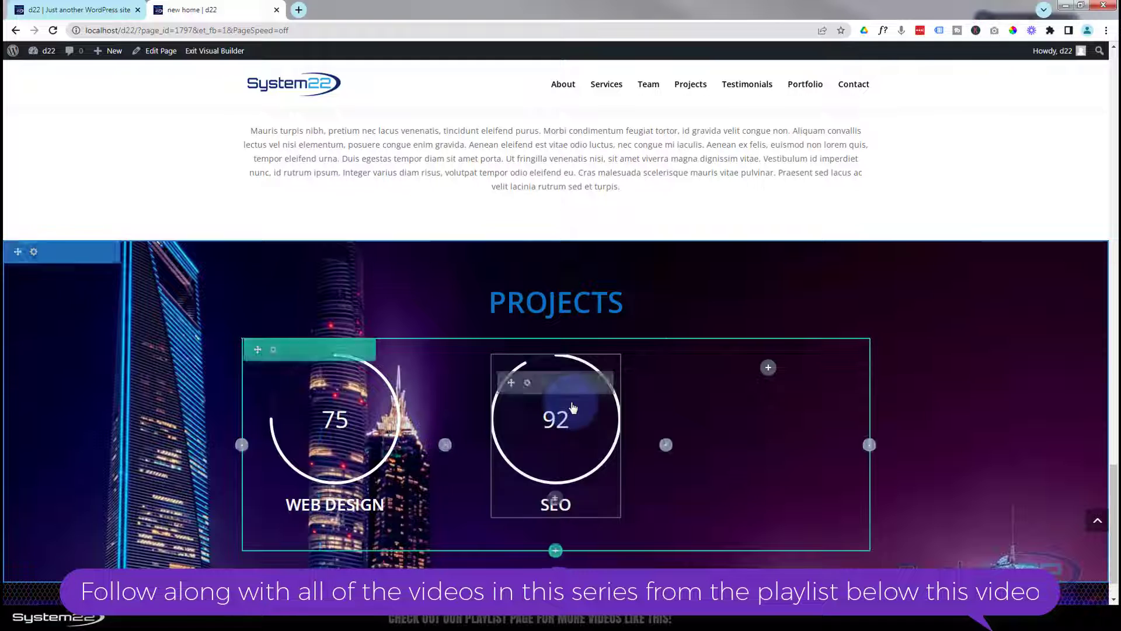
{"action": "left_click", "coordinate": [542, 383]}
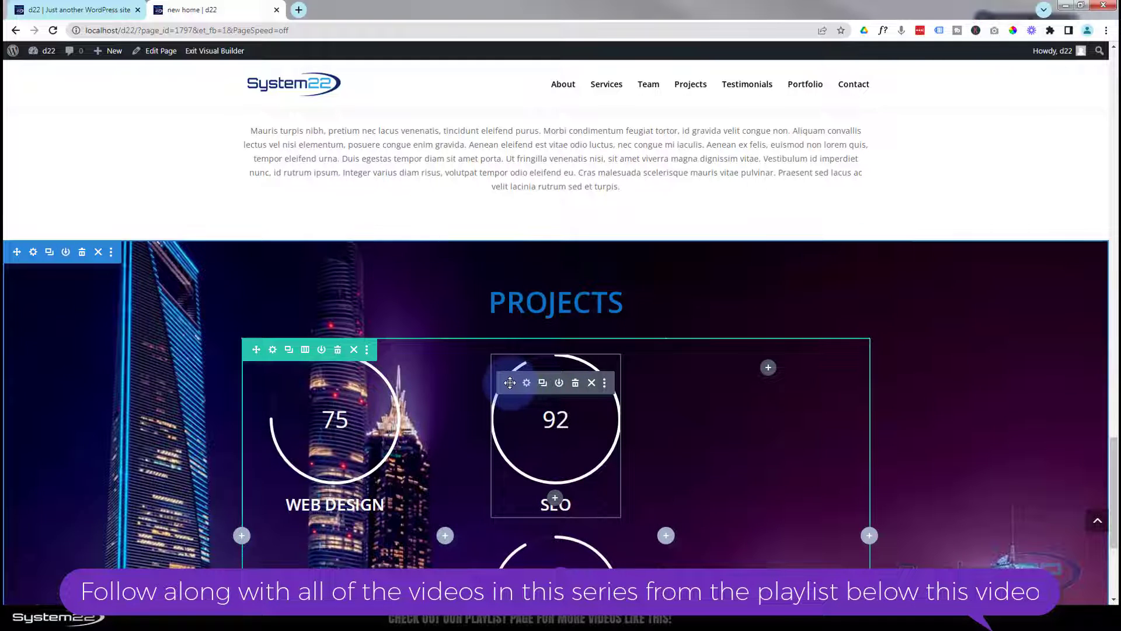
{"action": "left_click_drag", "start_coordinate": [510, 382], "coordinate": [781, 358]}
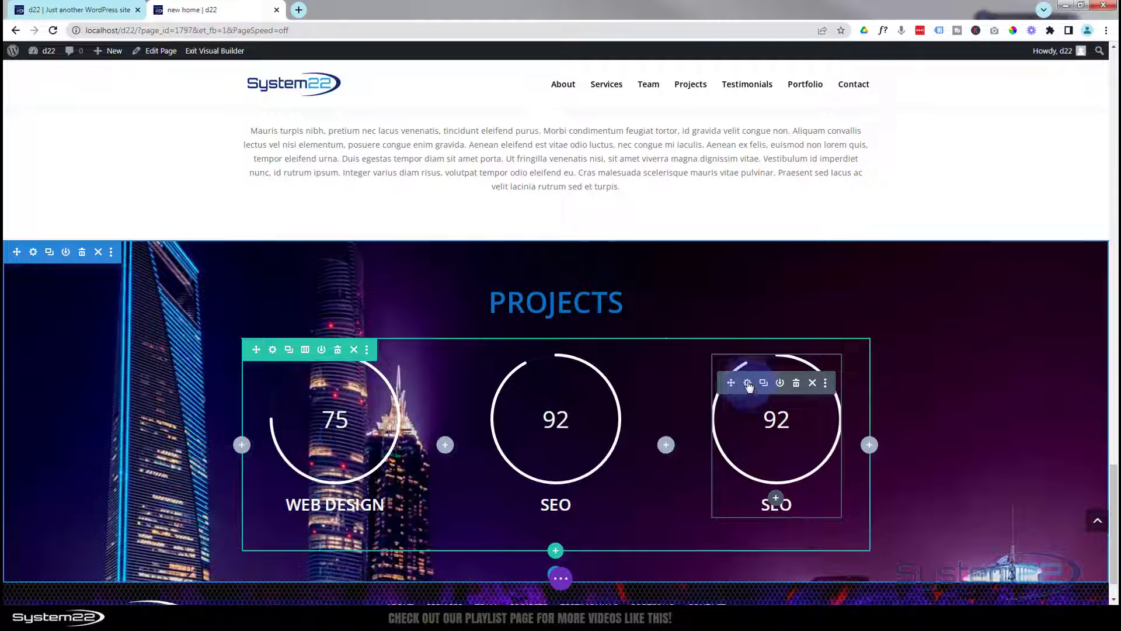
Set the third circle counter's title to "development" and its number to 68, and save it
{"action": "left_click", "coordinate": [747, 383]}
{"action": "left_click_drag", "start_coordinate": [251, 293], "coordinate": [222, 296]}
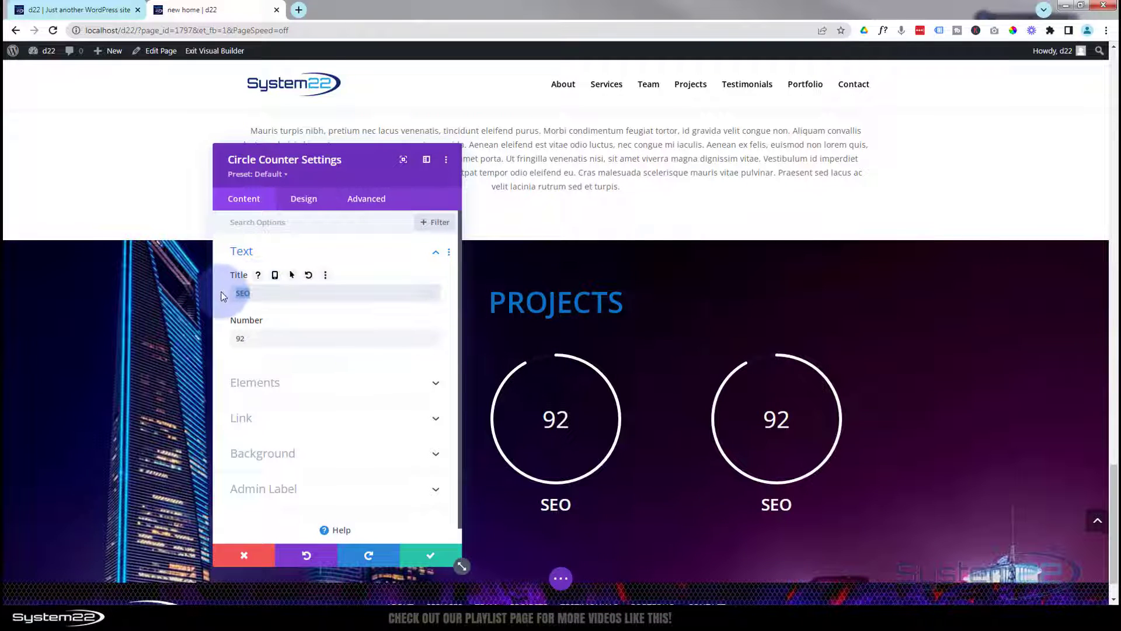
{"action": "type", "text": "development"}
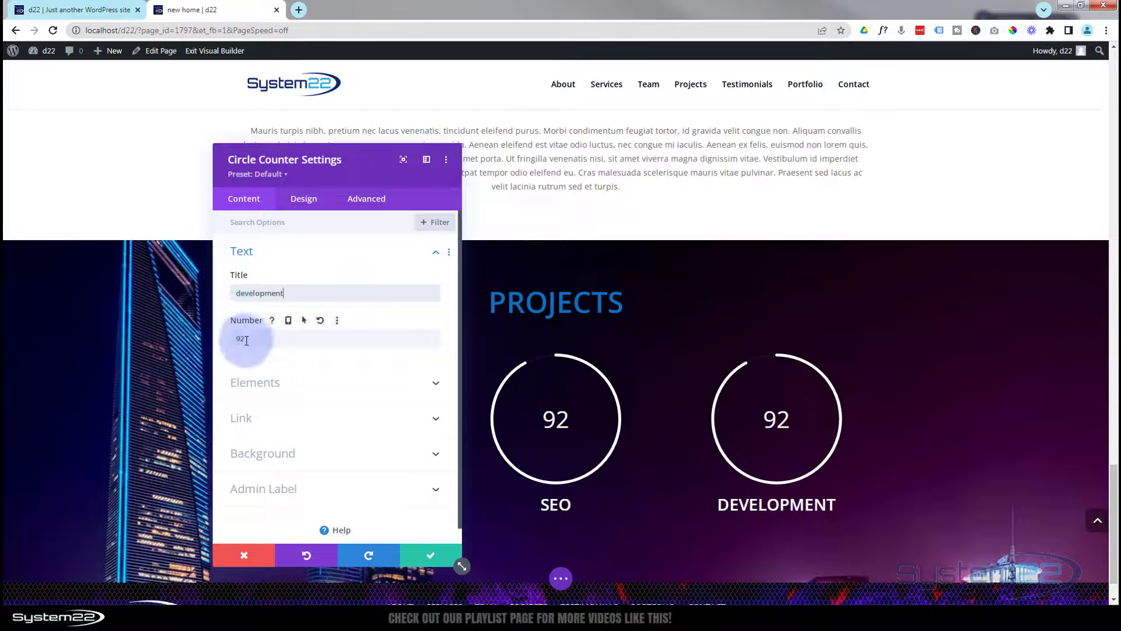
{"action": "left_click_drag", "start_coordinate": [247, 341], "coordinate": [233, 341]}
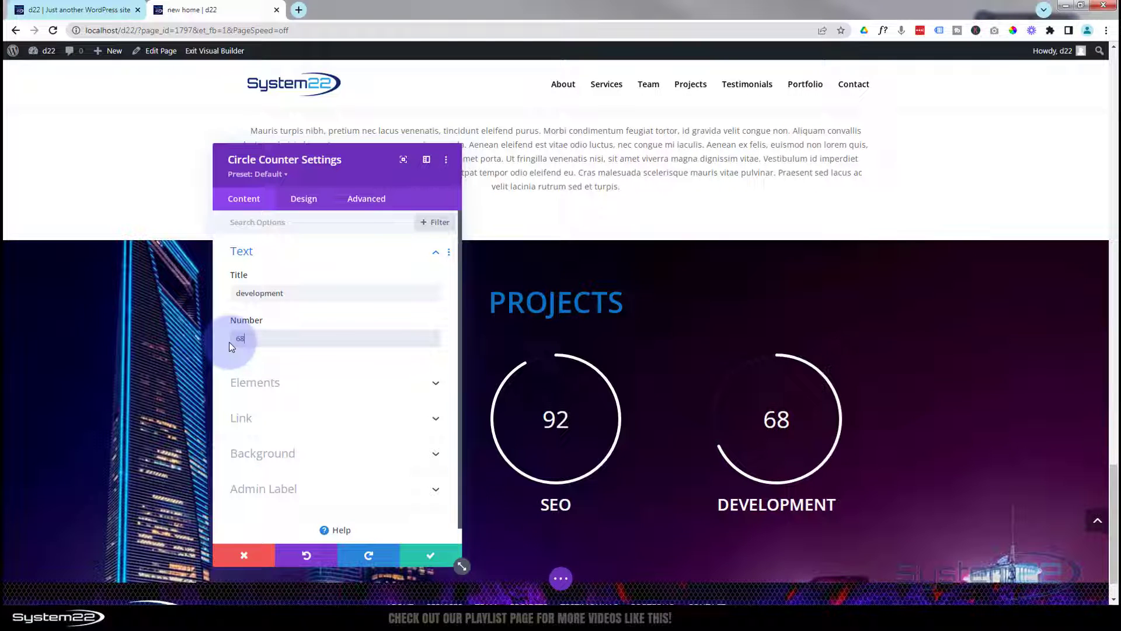
{"action": "left_click", "coordinate": [433, 556]}
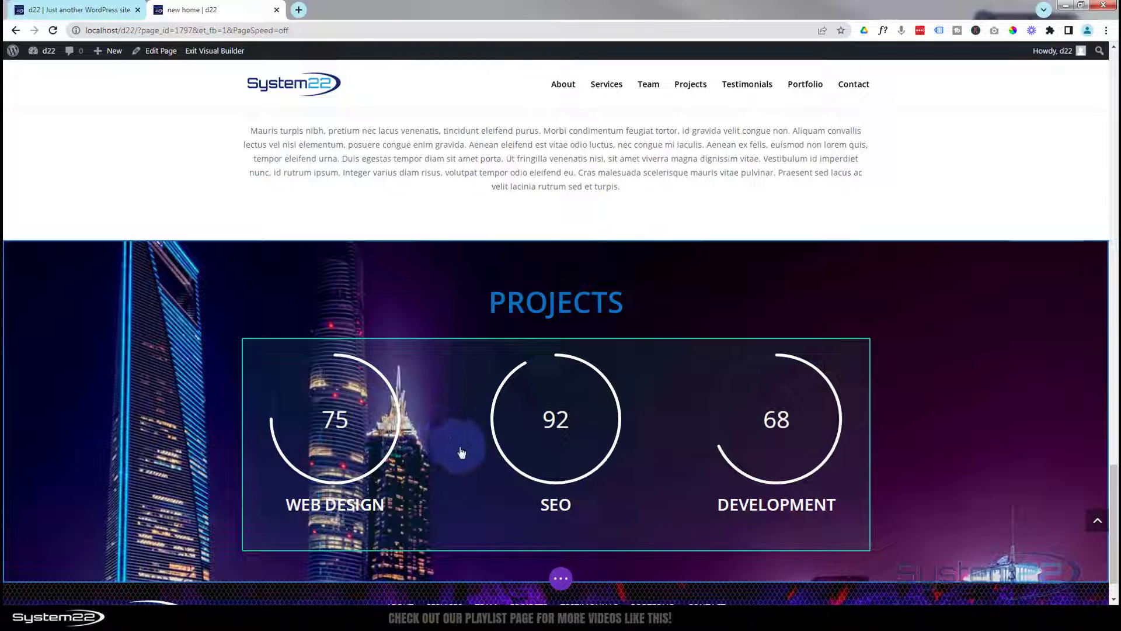
Set the background color of the row holding the three circle counters to black (#000000)
{"action": "mouse_move", "coordinate": [446, 443]}
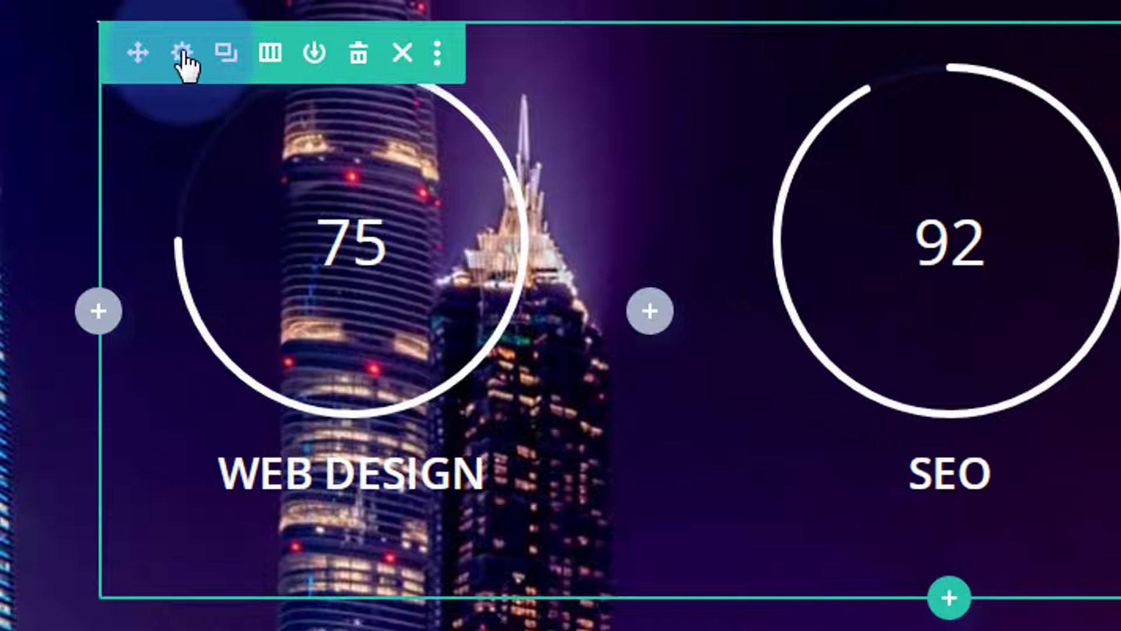
{"action": "left_click", "coordinate": [183, 54]}
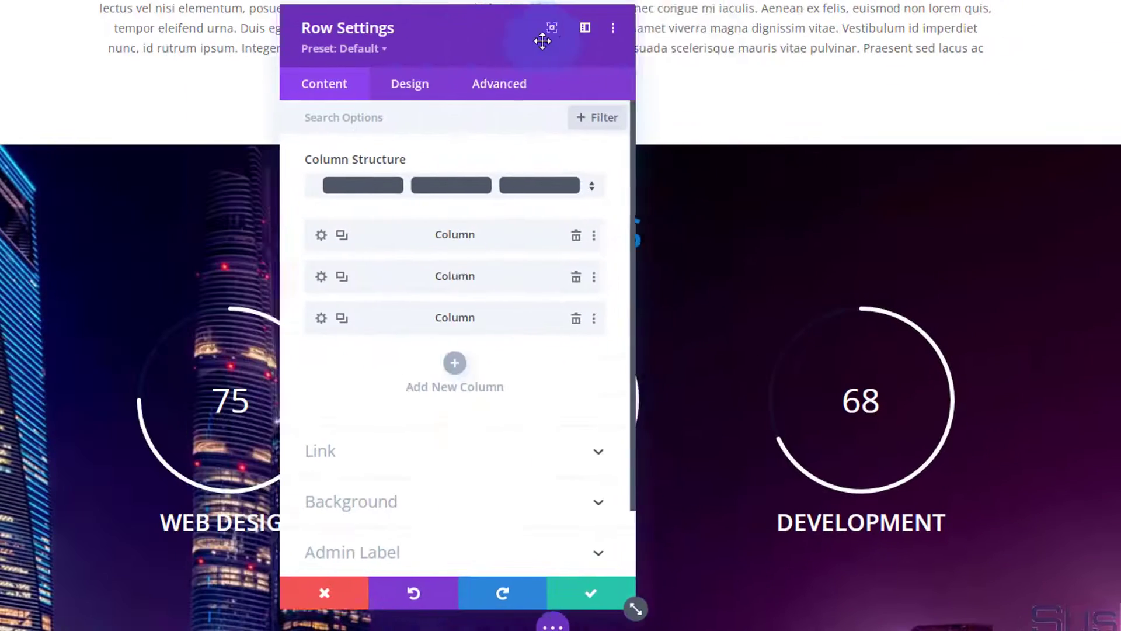
{"action": "left_click_drag", "start_coordinate": [543, 38], "coordinate": [619, 35]}
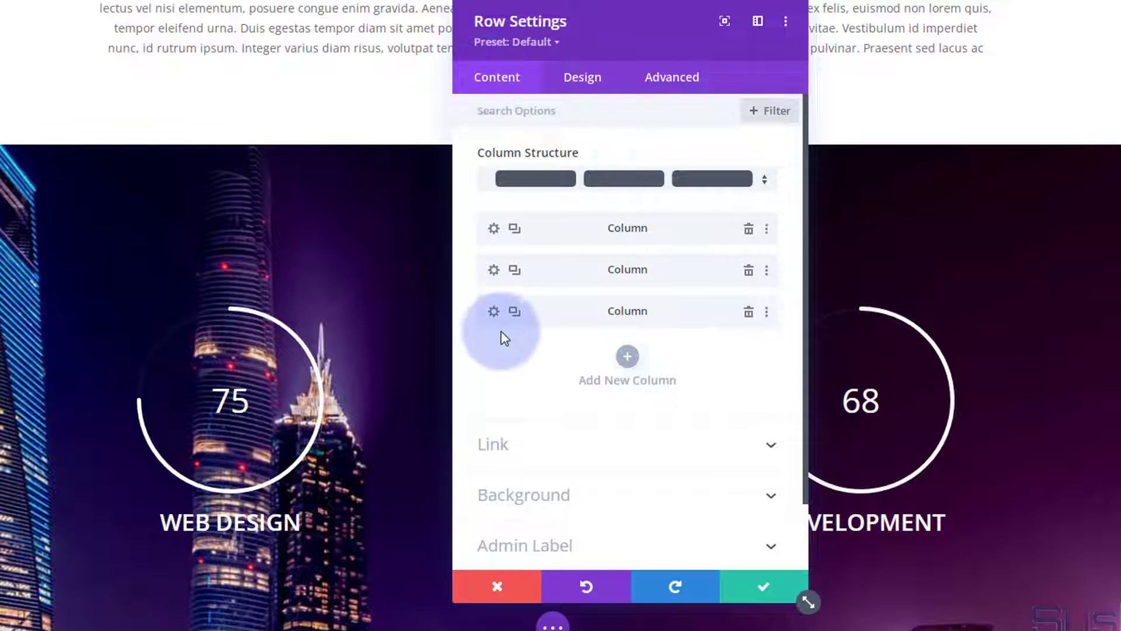
{"action": "scroll", "coordinate": [503, 330], "scroll_direction": "down", "scroll_amount": 2}
{"action": "left_click", "coordinate": [582, 428]}
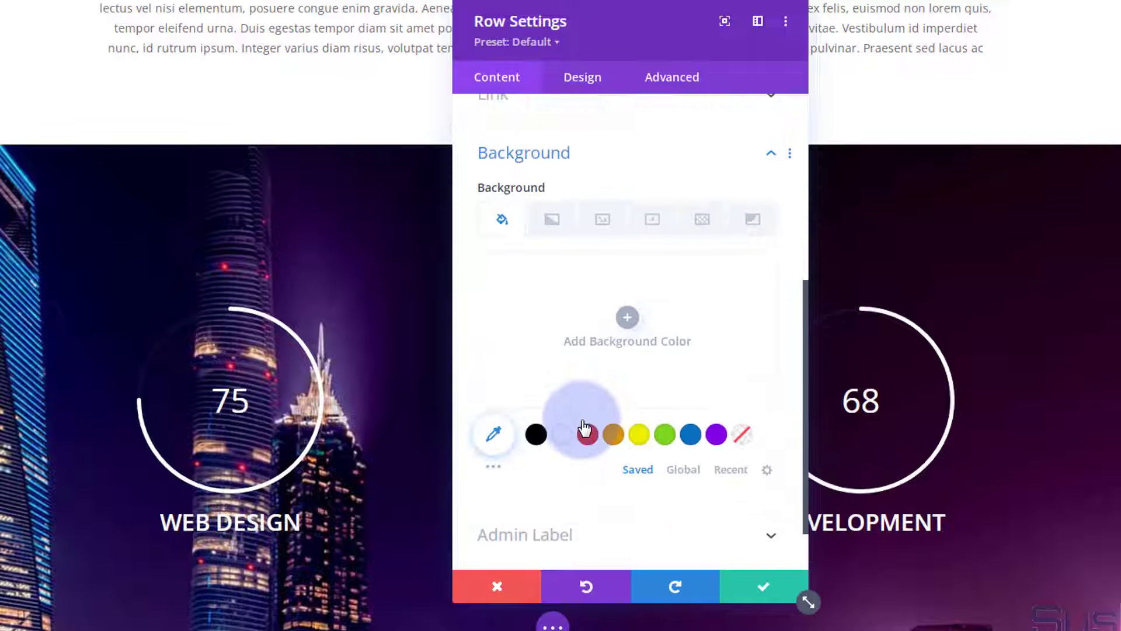
{"action": "left_click", "coordinate": [536, 435]}
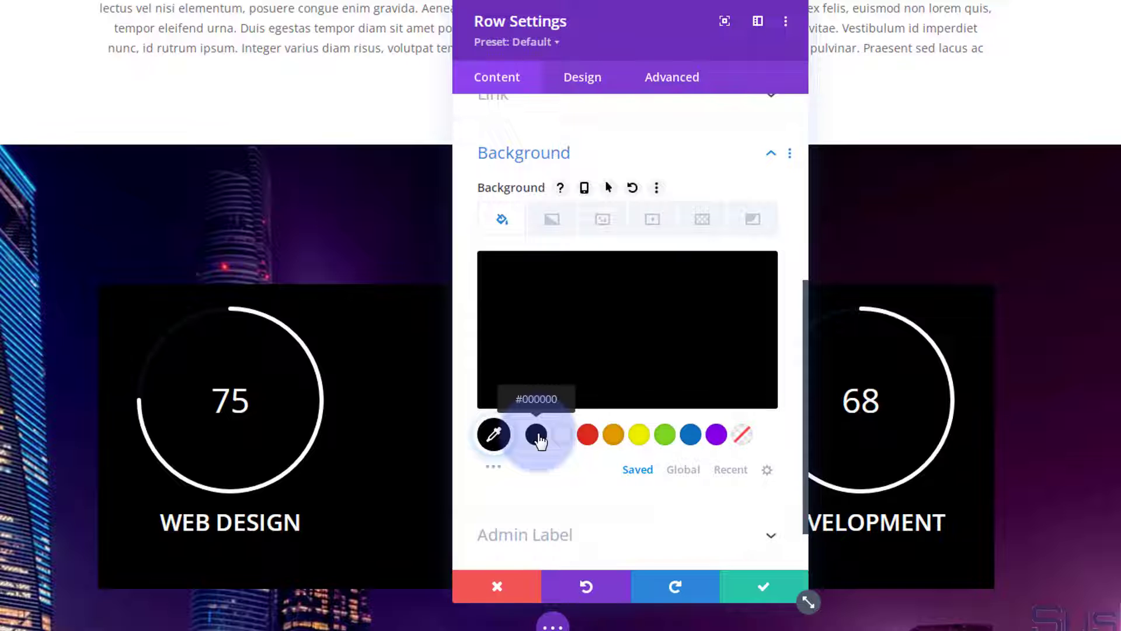
Make the counter row's black background semi-transparent by lowering its opacity to rgba(0,0,0,0.39)
{"action": "left_click", "coordinate": [609, 335]}
{"action": "left_click", "coordinate": [754, 283]}
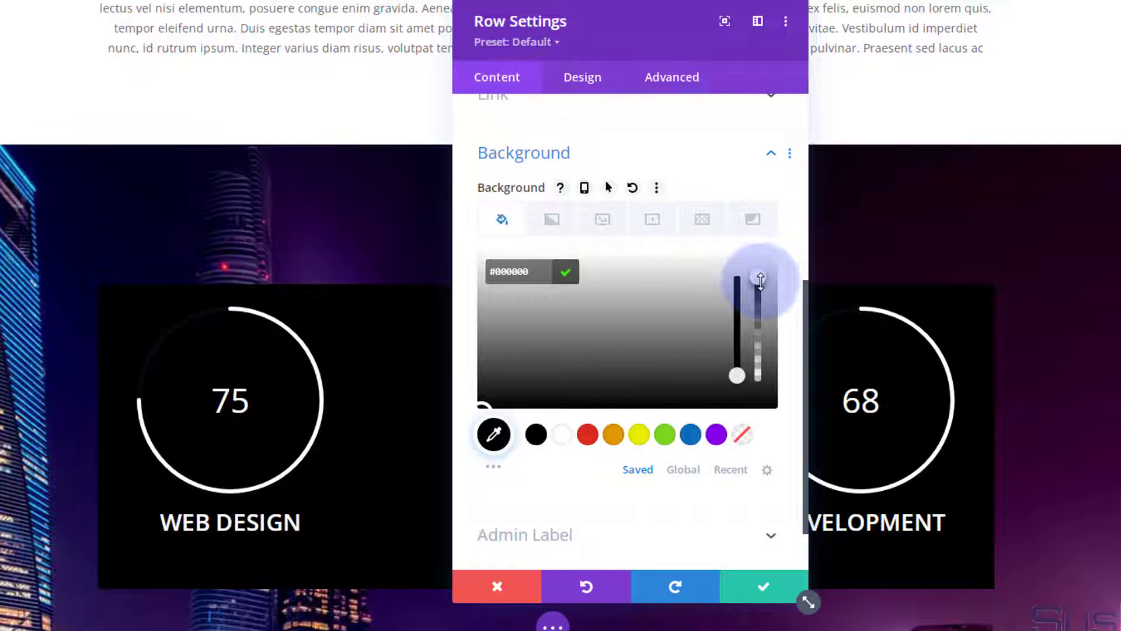
{"action": "left_click_drag", "start_coordinate": [760, 281], "coordinate": [757, 346]}
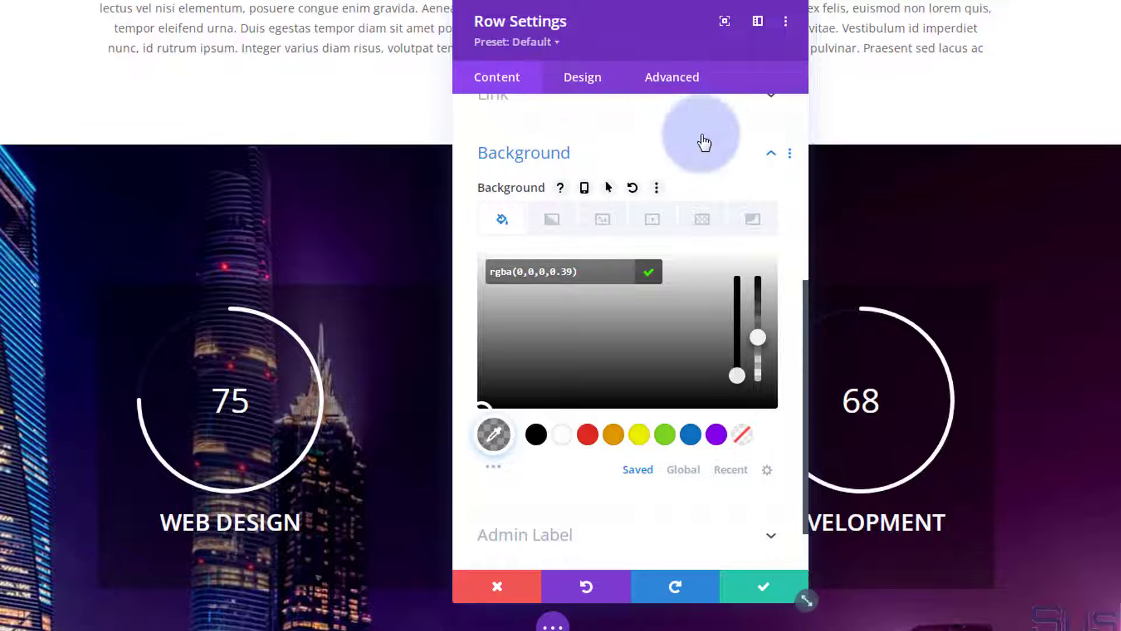
Round all four corners of the counter row to 20px and save the row settings
{"action": "left_click", "coordinate": [590, 87]}
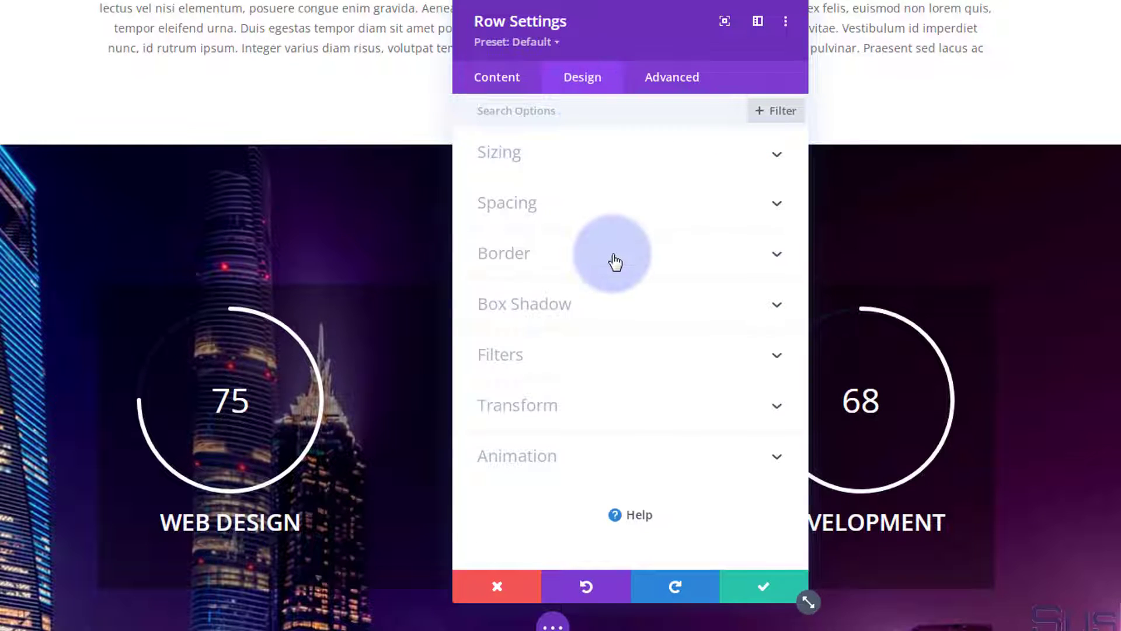
{"action": "left_click", "coordinate": [616, 263]}
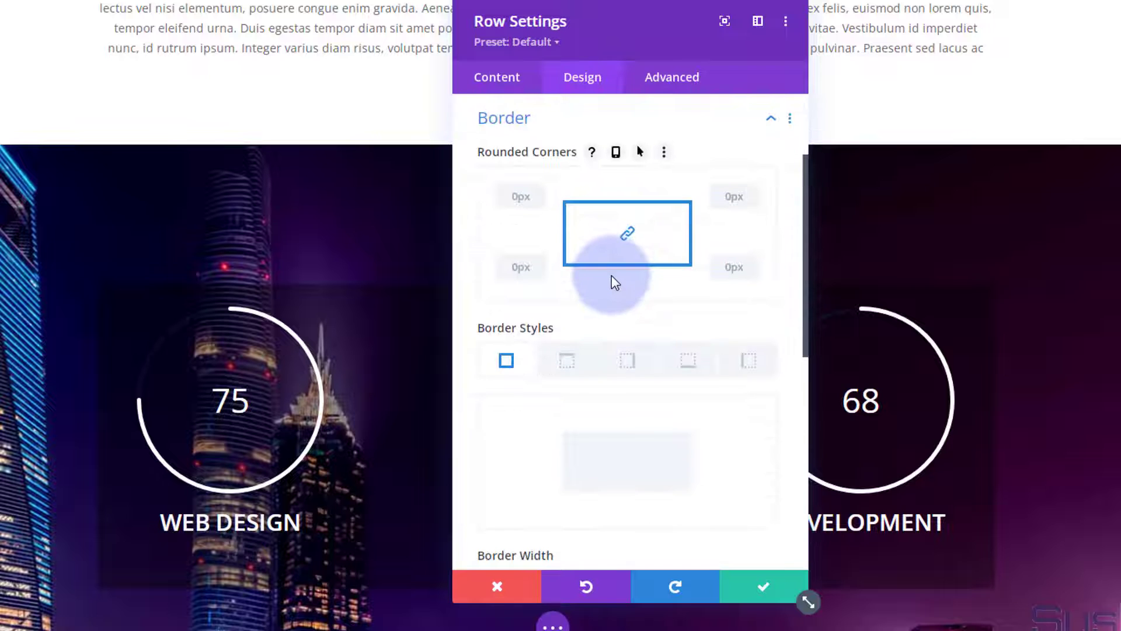
{"action": "left_click", "coordinate": [630, 239]}
{"action": "left_click", "coordinate": [521, 196]}
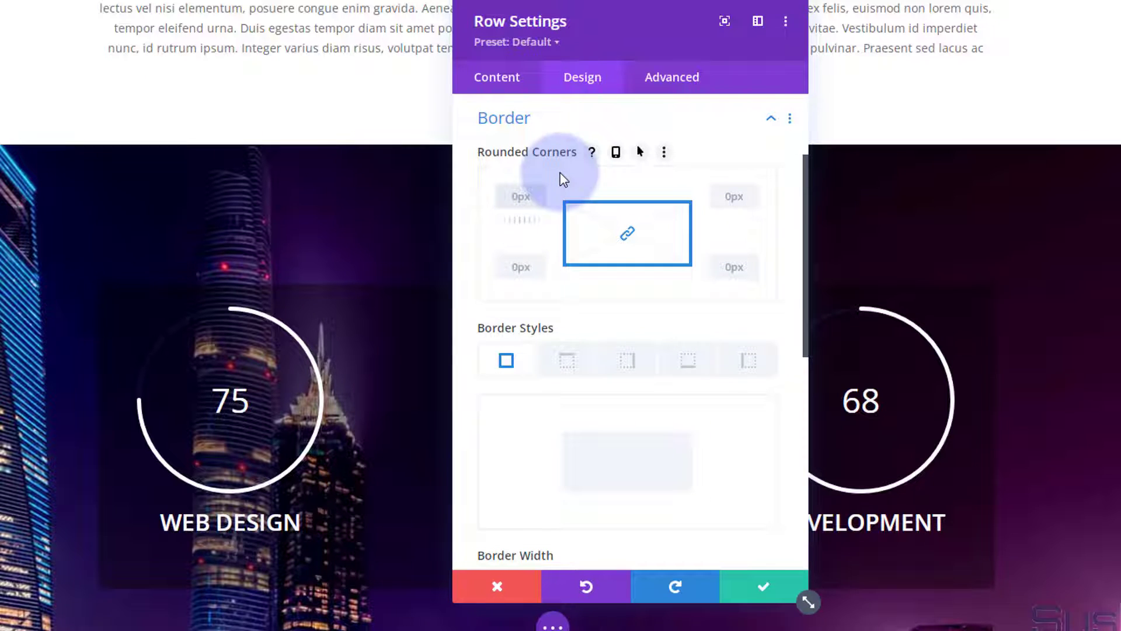
{"action": "type", "text": "20px"}
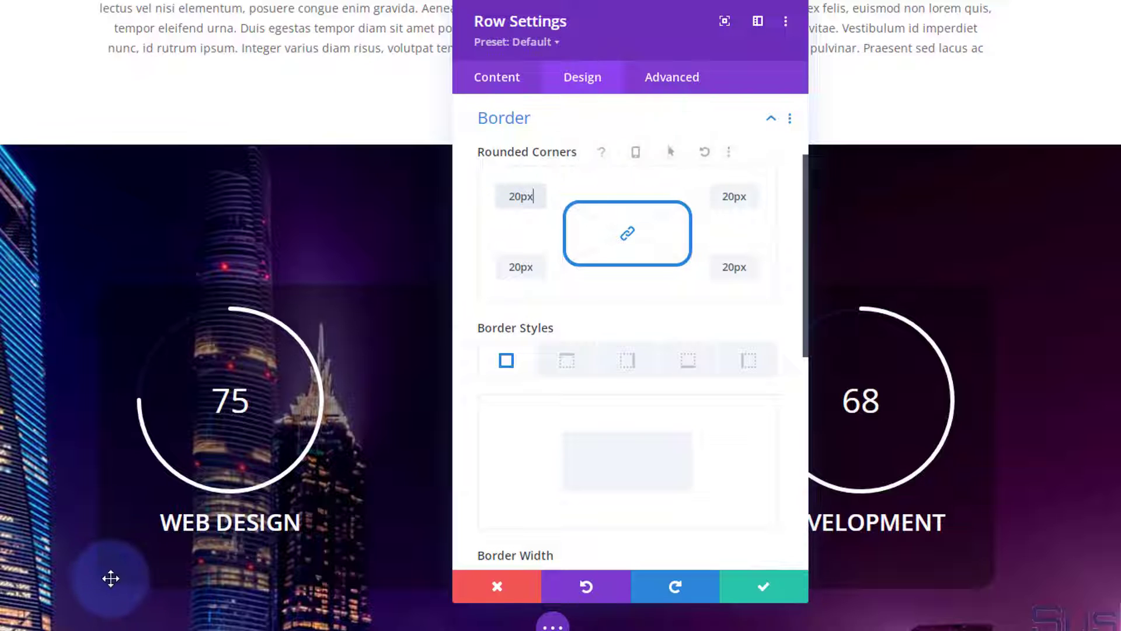
{"action": "left_click", "coordinate": [755, 590]}
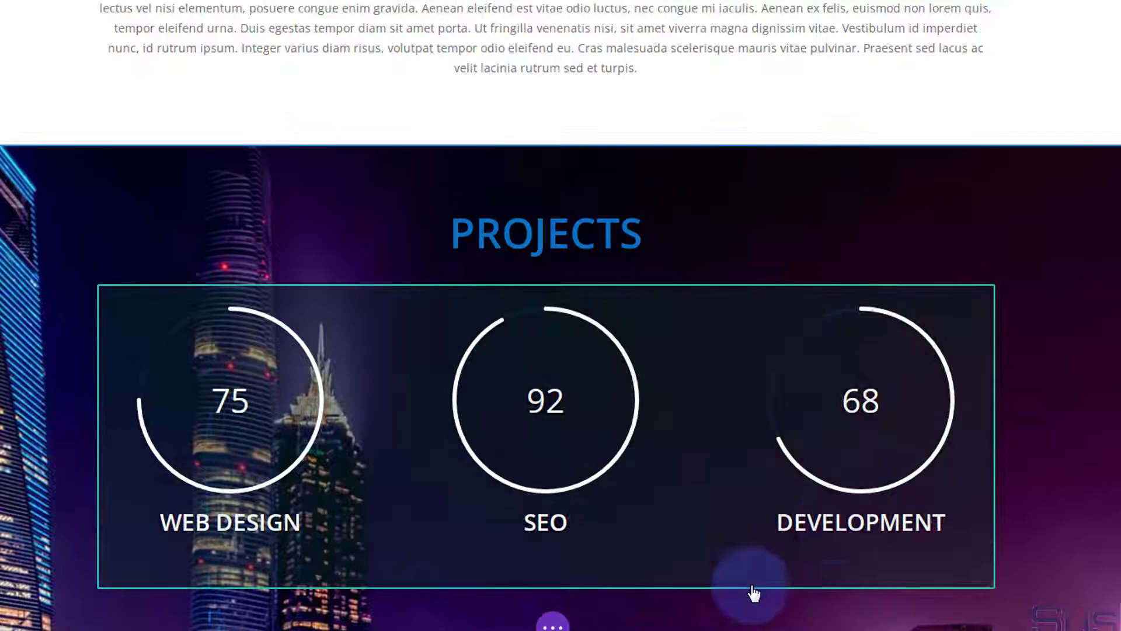
Change the Projects heading's H2 text color to white (#ffffff) and save the module
{"action": "scroll", "coordinate": [561, 350], "scroll_direction": "down", "scroll_amount": 1}
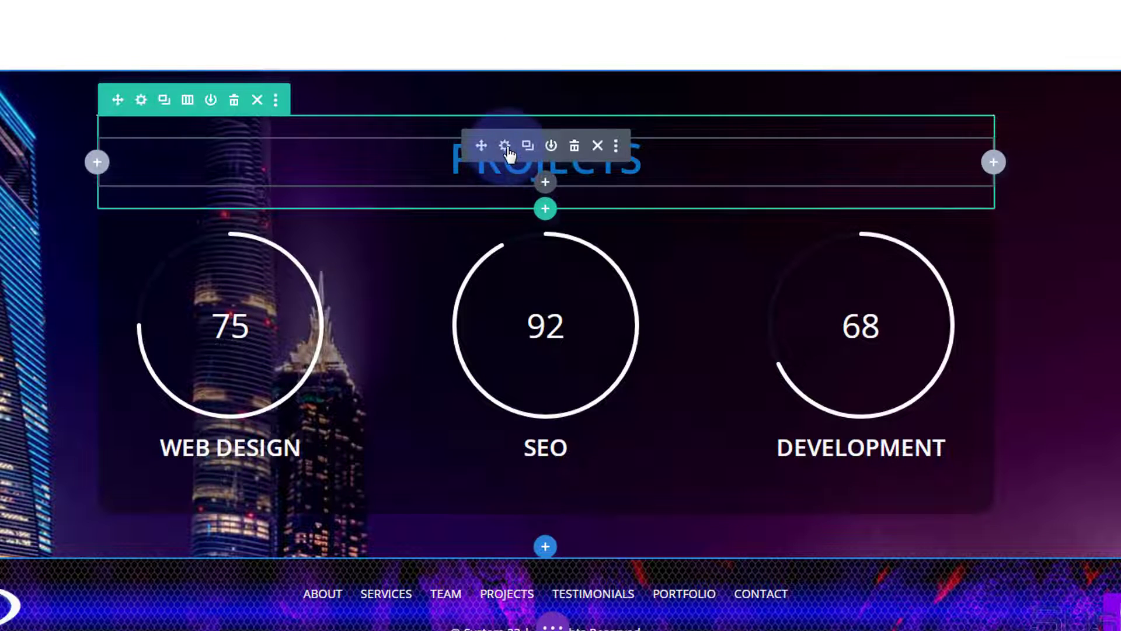
{"action": "left_click", "coordinate": [505, 146]}
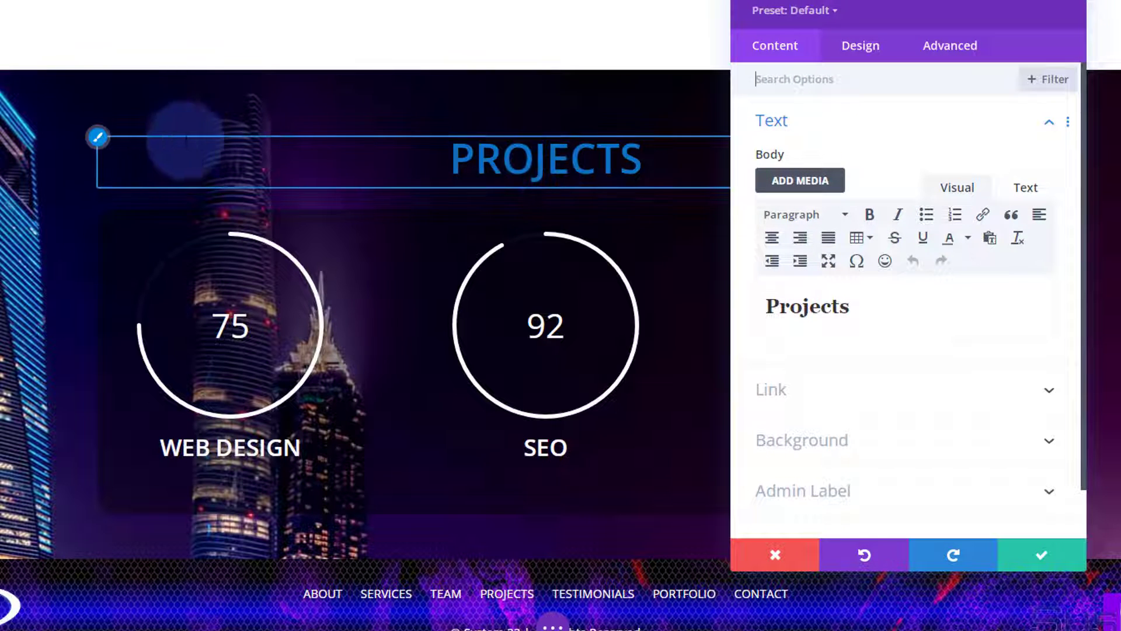
{"action": "left_click", "coordinate": [98, 140]}
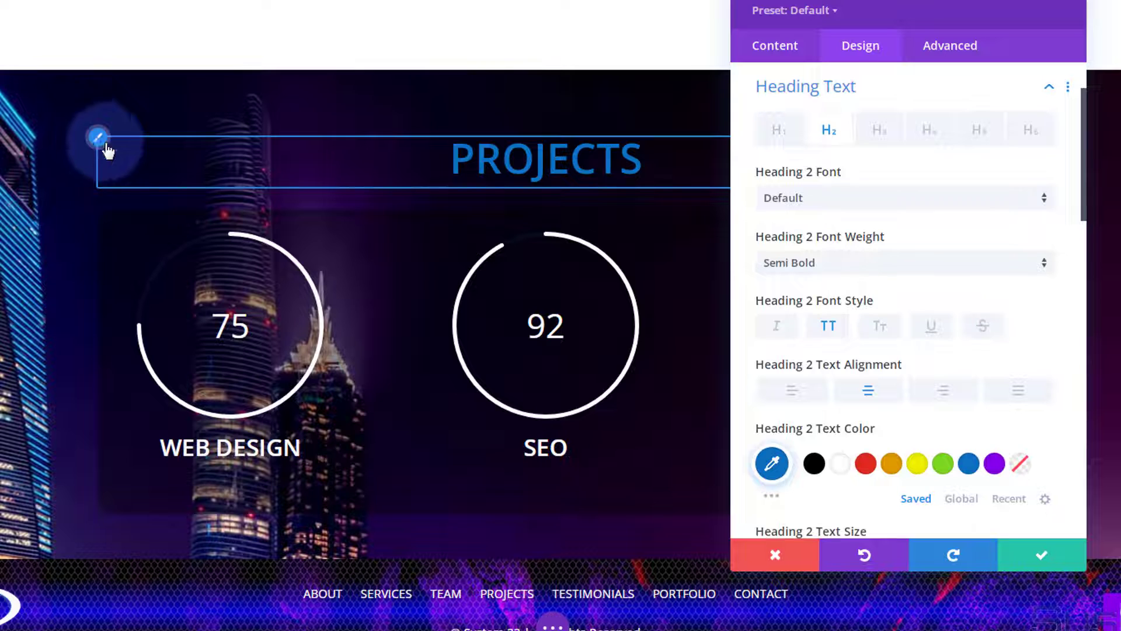
{"action": "left_click", "coordinate": [841, 463]}
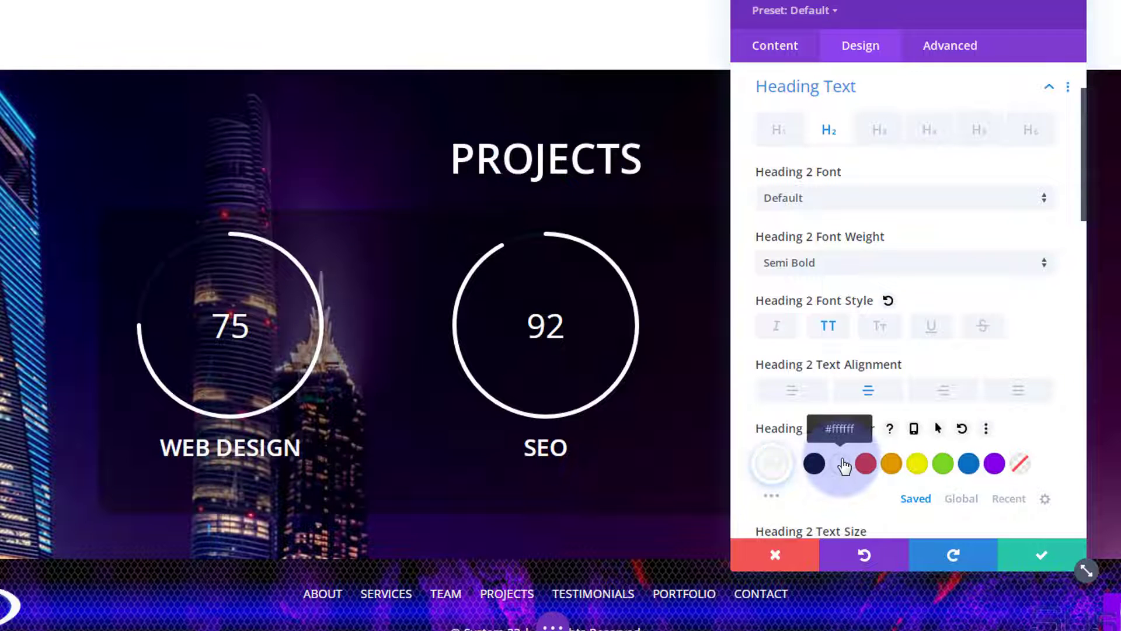
{"action": "left_click", "coordinate": [1040, 558]}
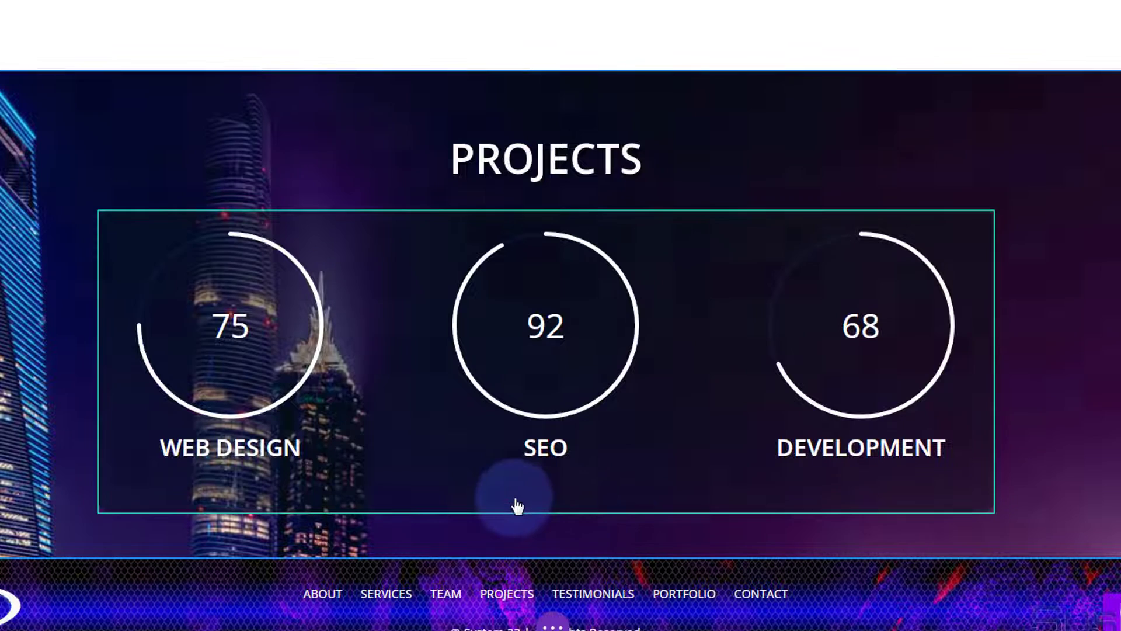
Insert a single-column row below the circle counters and add a Text module to it
{"action": "mouse_move", "coordinate": [528, 502]}
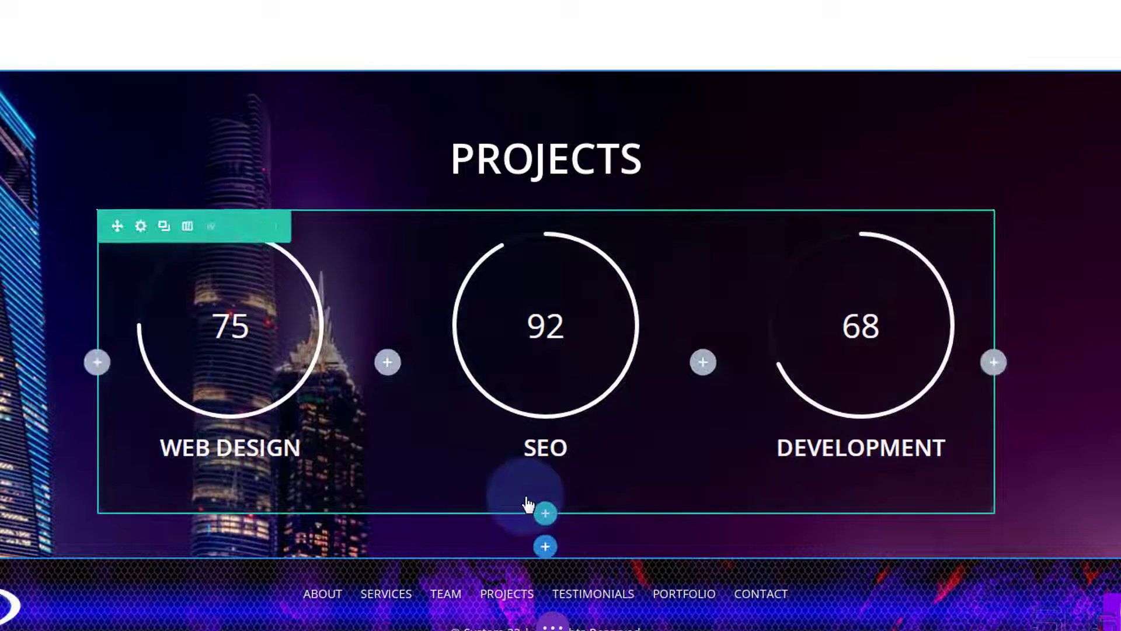
{"action": "left_click", "coordinate": [545, 515]}
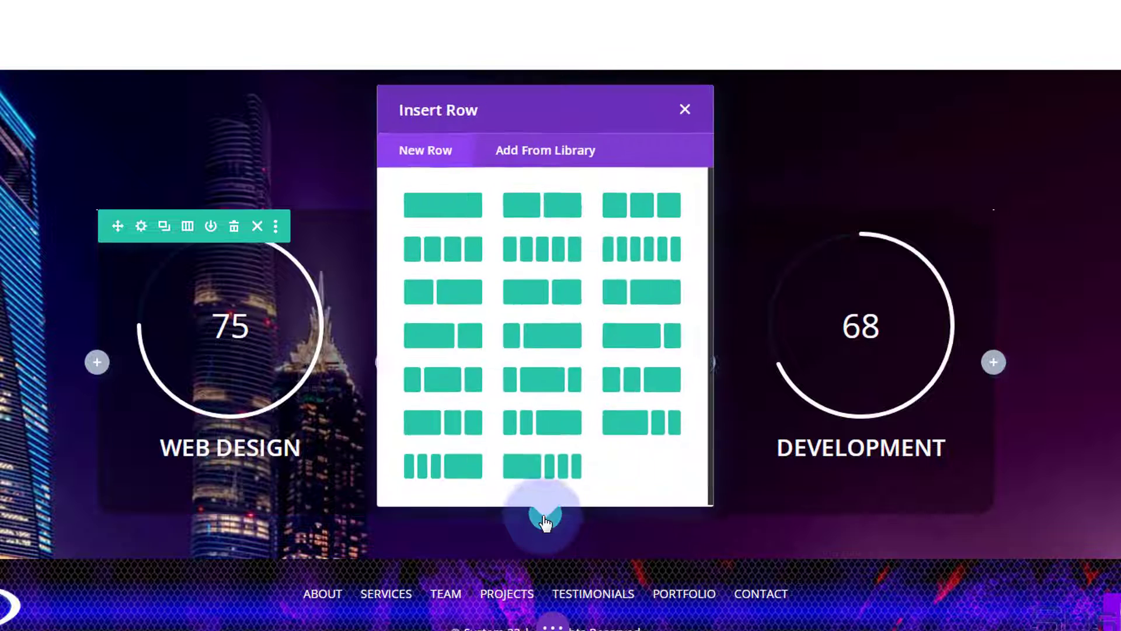
{"action": "left_click", "coordinate": [433, 209]}
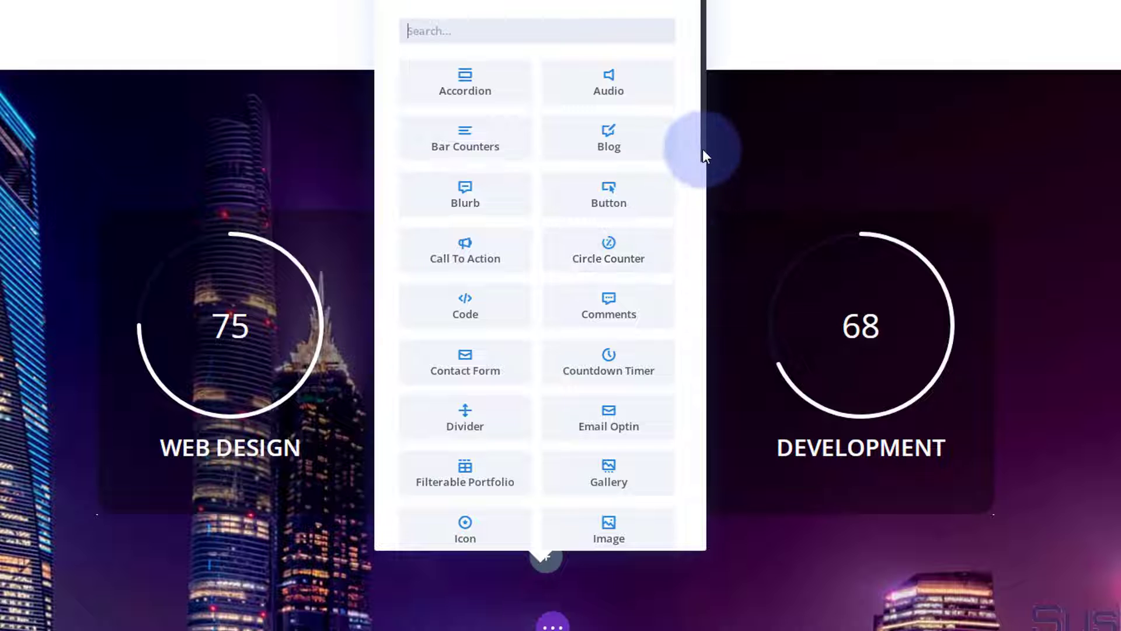
{"action": "left_click_drag", "start_coordinate": [702, 150], "coordinate": [700, 552]}
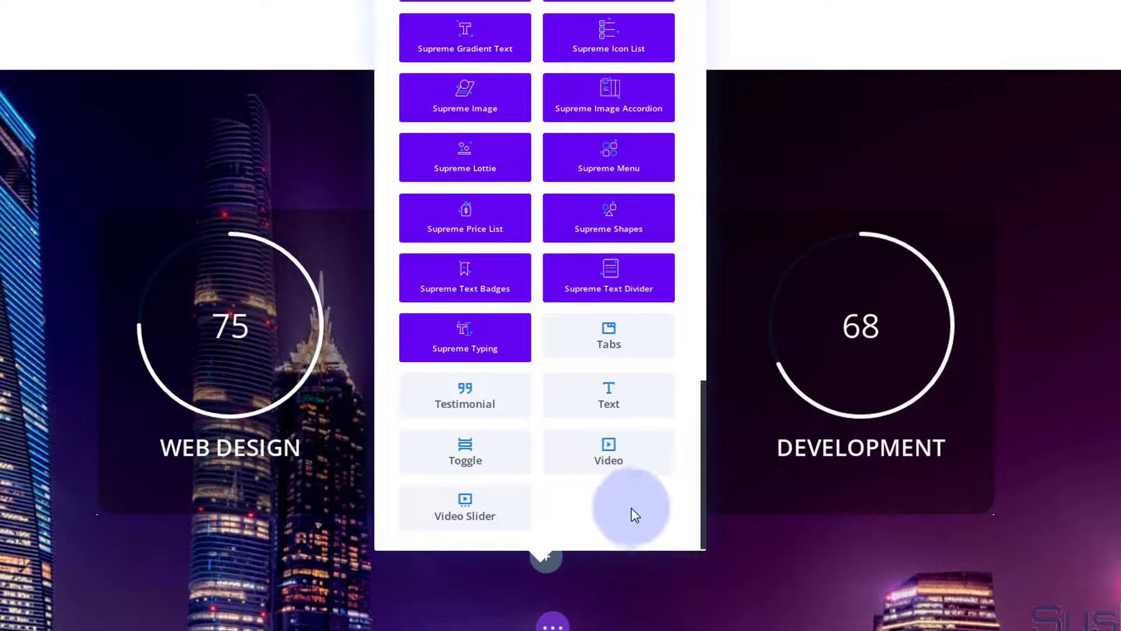
{"action": "left_click", "coordinate": [584, 406]}
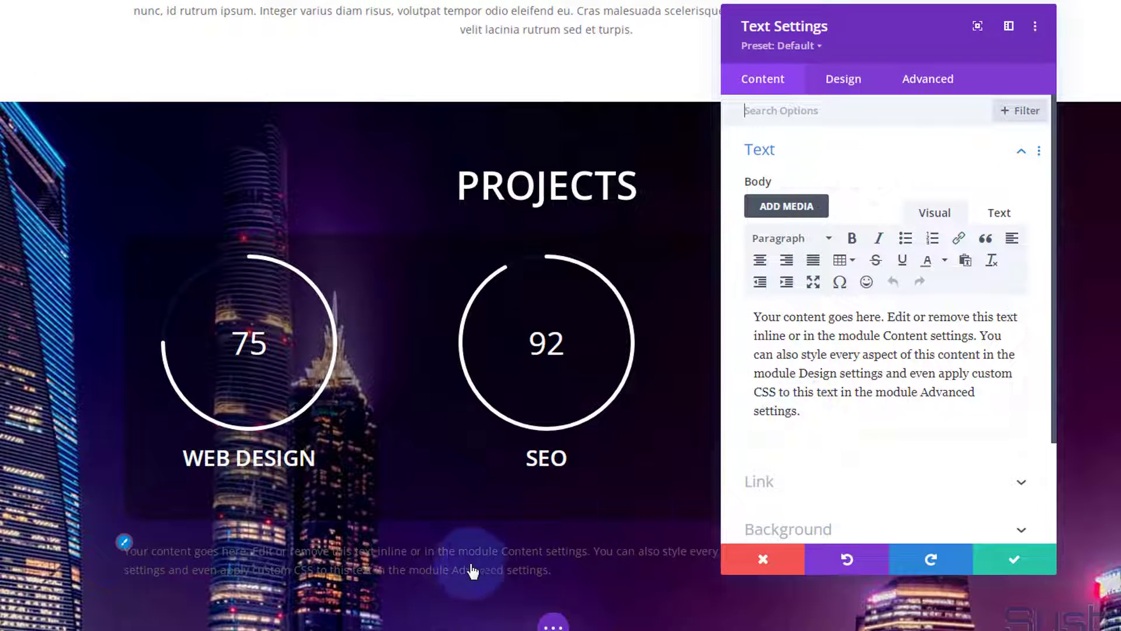
Set the new Text module's text color to white (#ffffff), center its alignment, and save it
{"action": "left_click", "coordinate": [848, 82]}
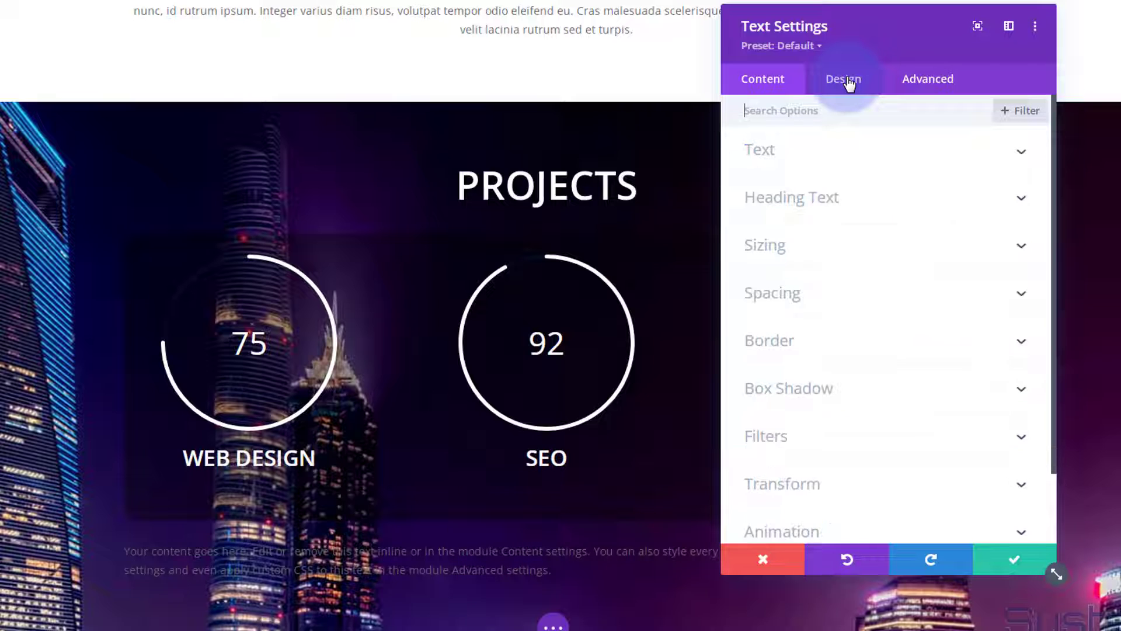
{"action": "left_click", "coordinate": [873, 158]}
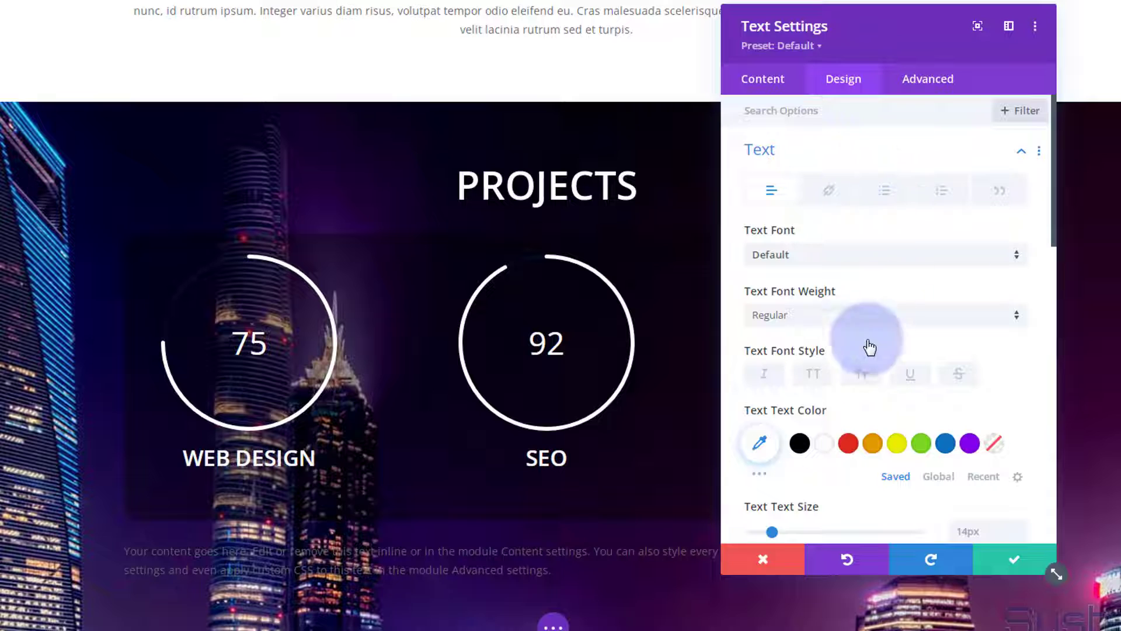
{"action": "left_click", "coordinate": [830, 447]}
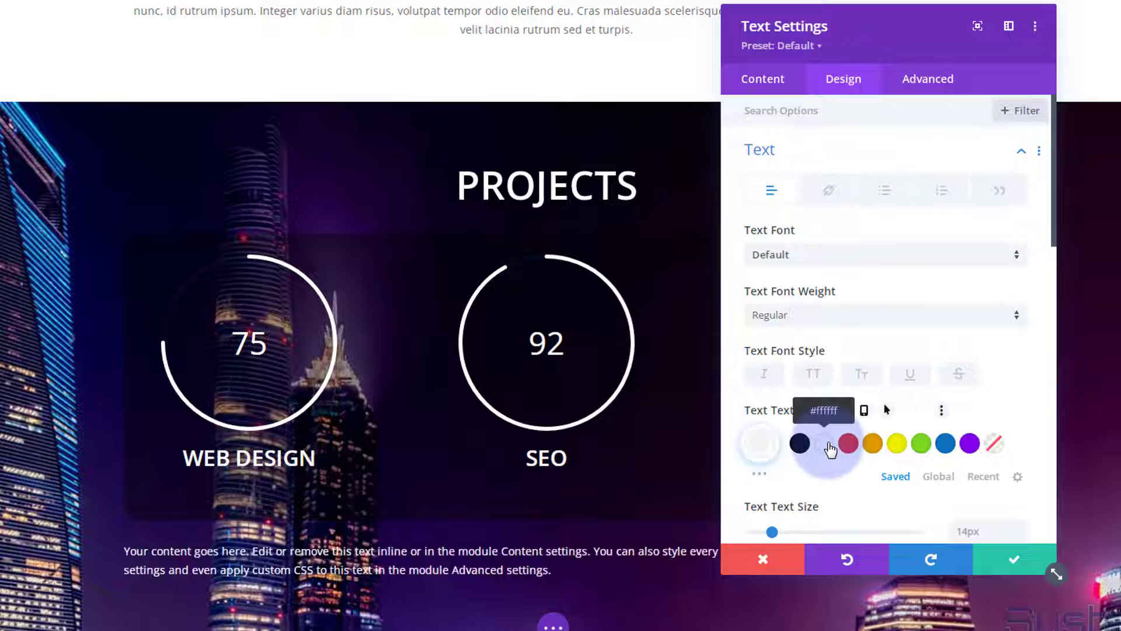
{"action": "scroll", "coordinate": [830, 418], "scroll_direction": "down", "scroll_amount": 3}
{"action": "scroll", "coordinate": [827, 415], "scroll_direction": "down", "scroll_amount": 4}
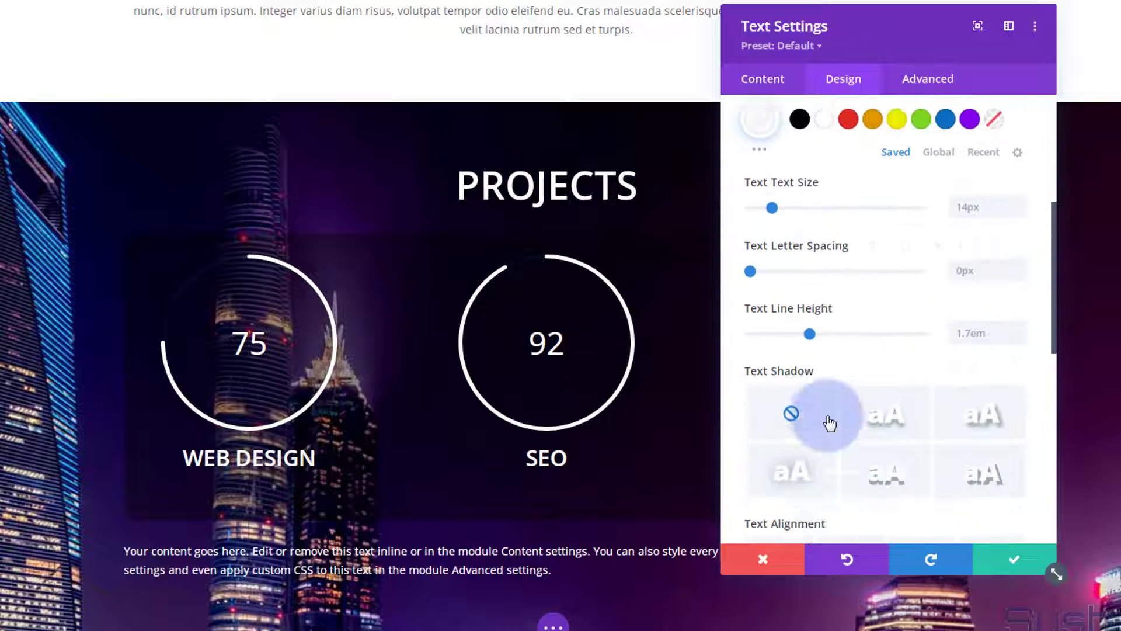
{"action": "left_click", "coordinate": [850, 484]}
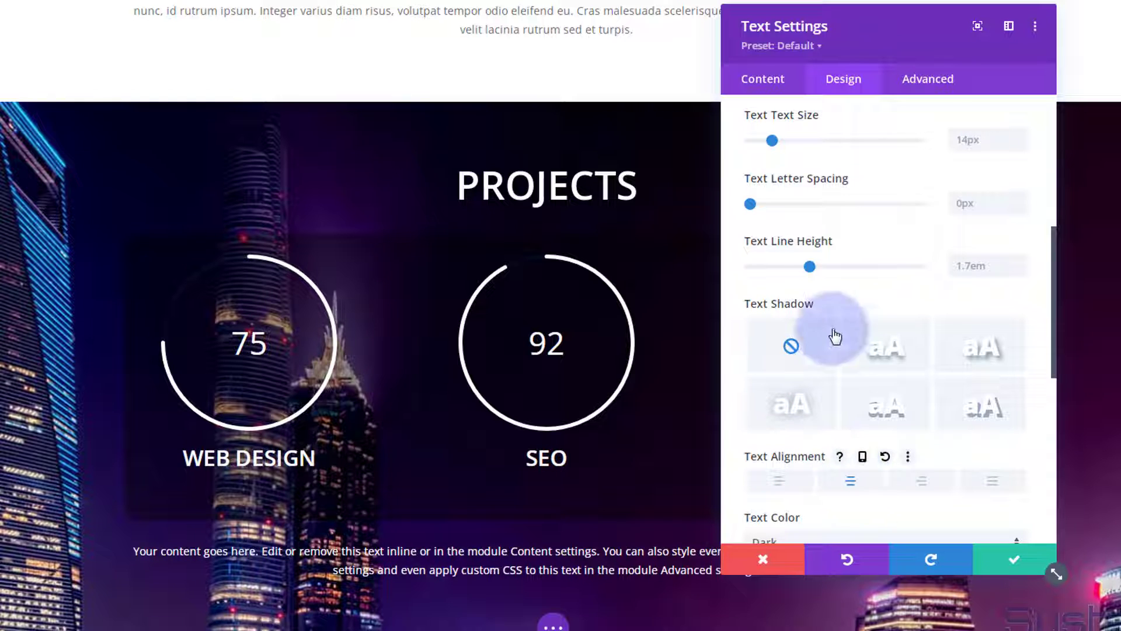
{"action": "left_click", "coordinate": [1009, 561]}
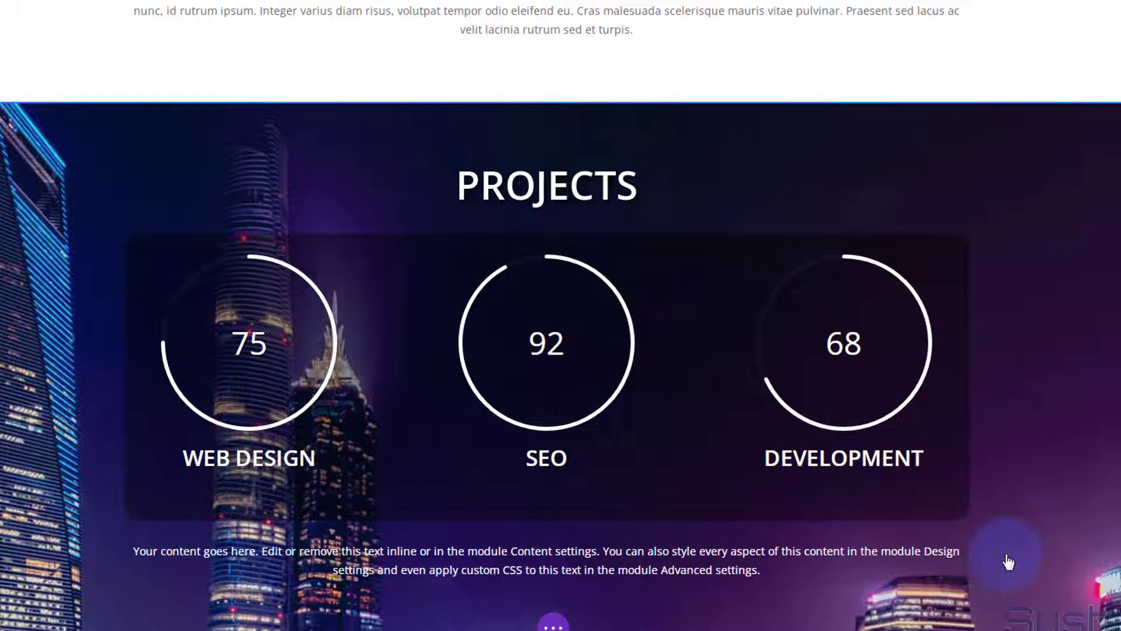
{"action": "scroll", "coordinate": [724, 451], "scroll_direction": "up", "scroll_amount": 2}
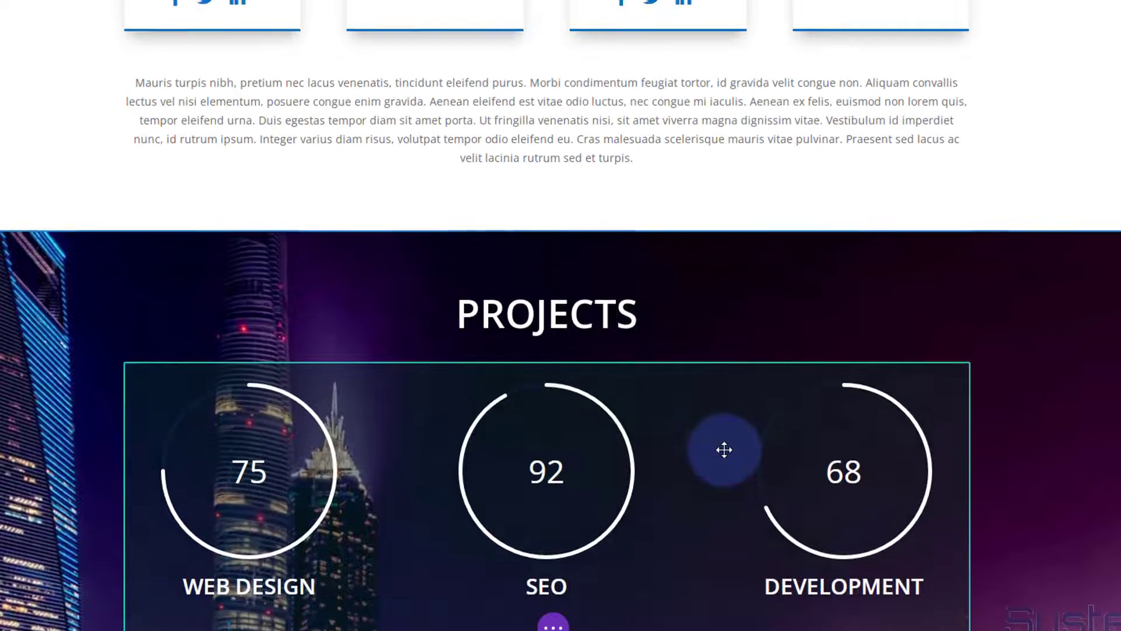
{"action": "scroll", "coordinate": [724, 451], "scroll_direction": "up", "scroll_amount": 10}
{"action": "scroll", "coordinate": [726, 455], "scroll_direction": "down", "scroll_amount": 4}
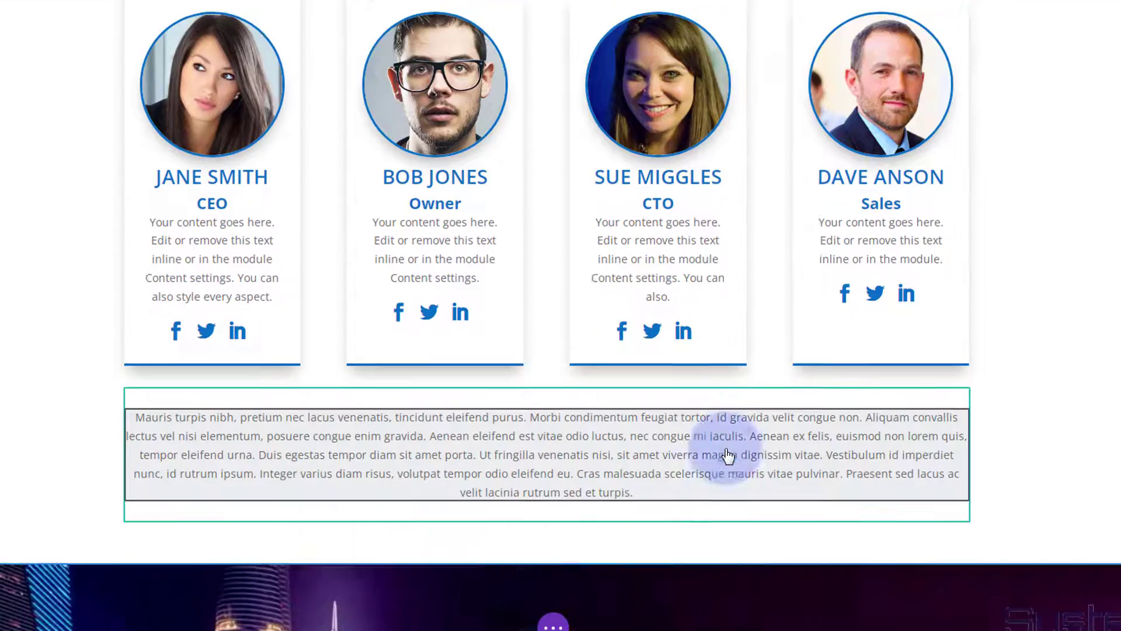
{"action": "scroll", "coordinate": [727, 453], "scroll_direction": "down", "scroll_amount": 8}
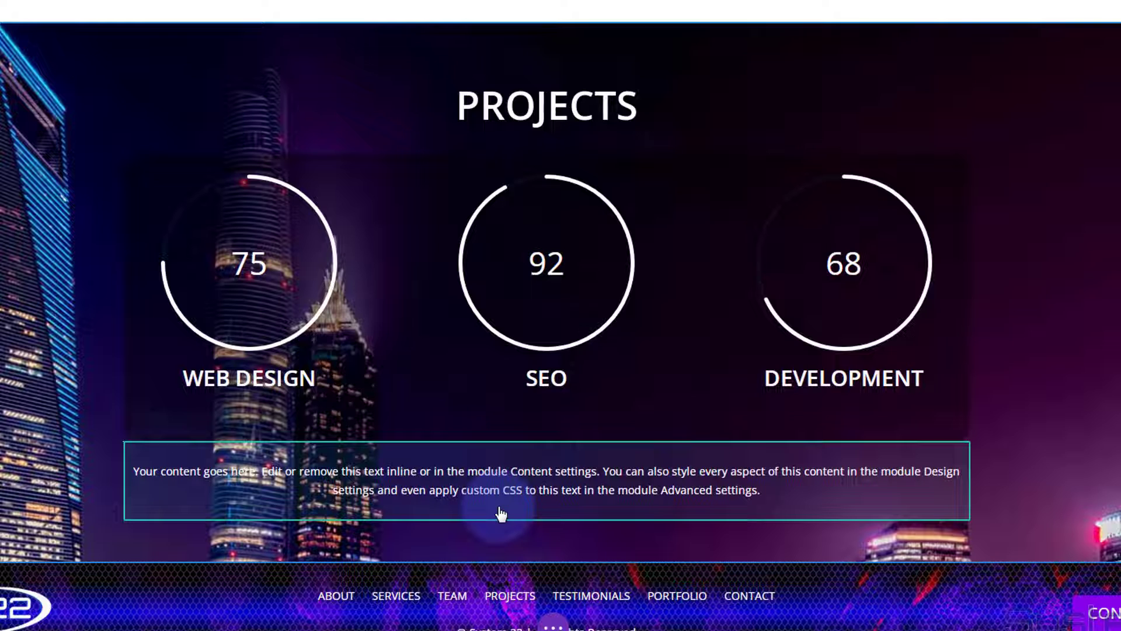
Add a Button module beneath the text under the counters, labelled "More Information" with # as its link URL
{"action": "mouse_move", "coordinate": [508, 498]}
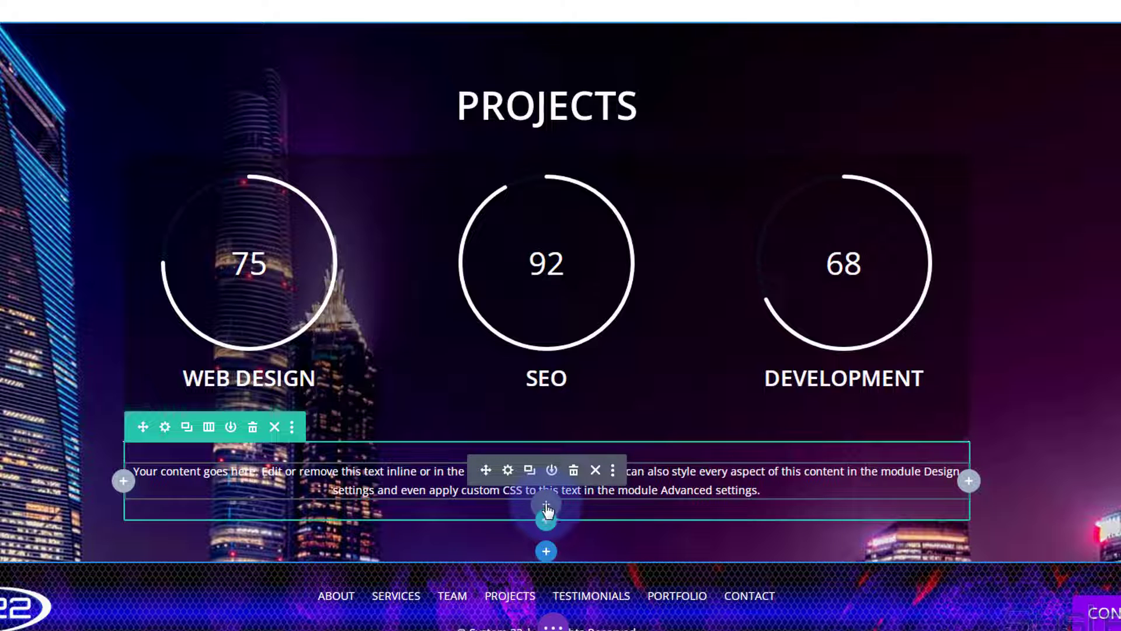
{"action": "left_click", "coordinate": [544, 508]}
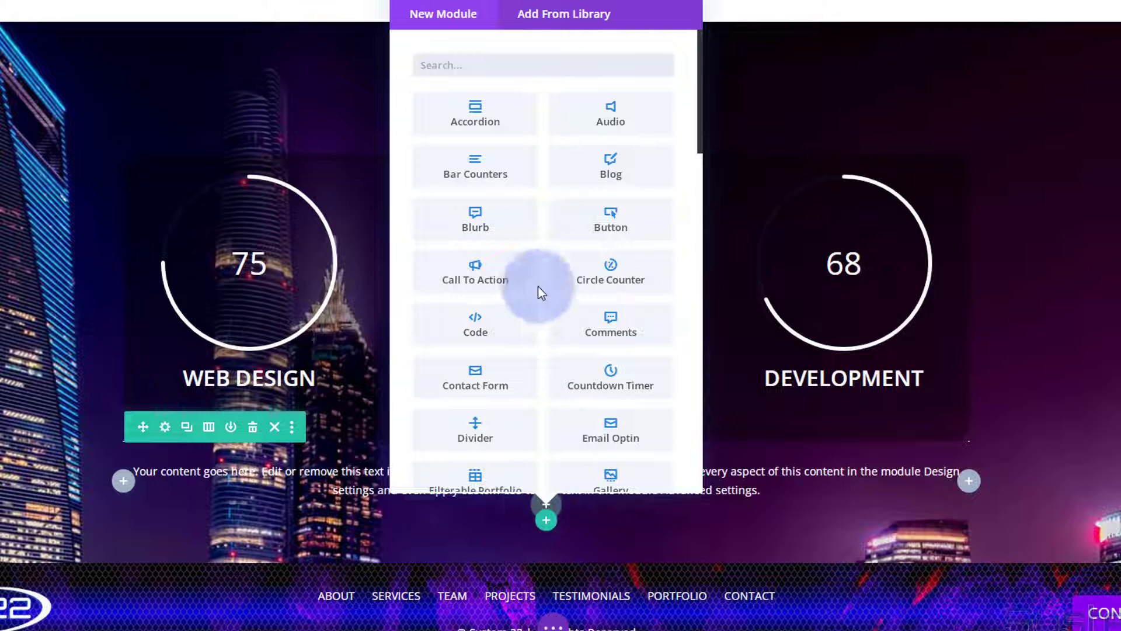
{"action": "left_click", "coordinate": [607, 226]}
{"action": "left_click_drag", "start_coordinate": [808, 208], "coordinate": [730, 216]}
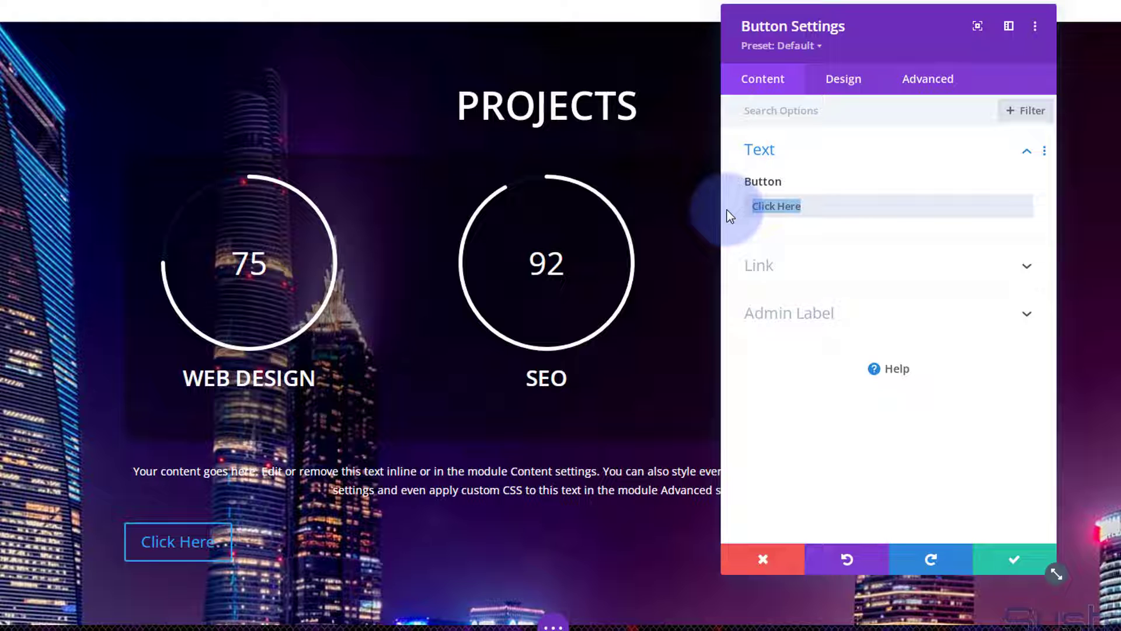
{"action": "type", "text": "More Informat"}
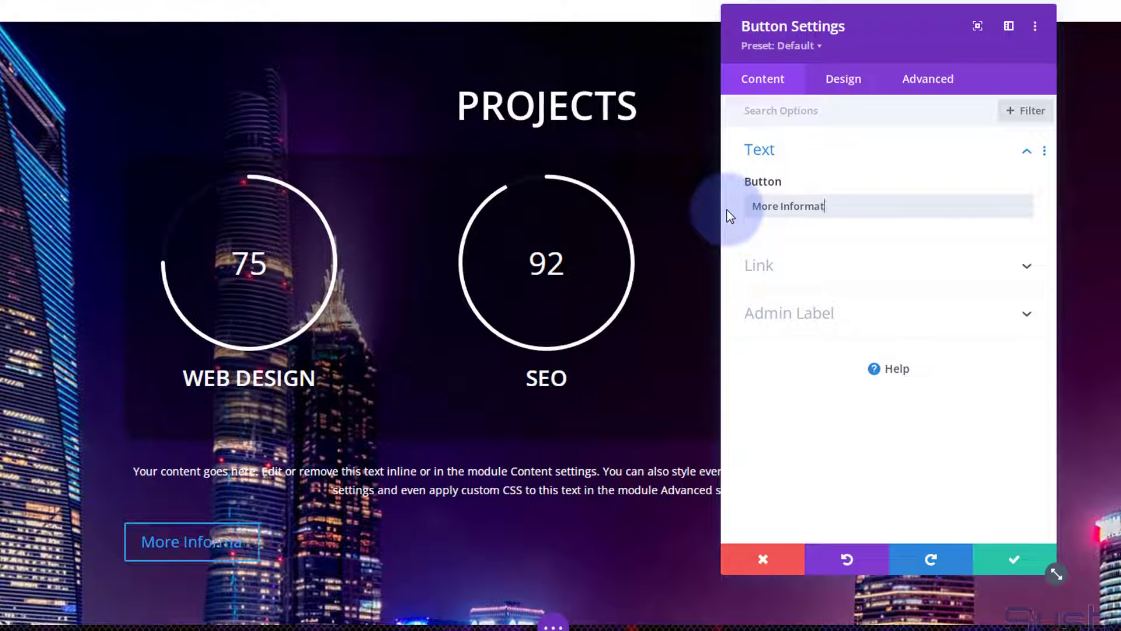
{"action": "type", "text": "ion"}
{"action": "left_click", "coordinate": [803, 272]}
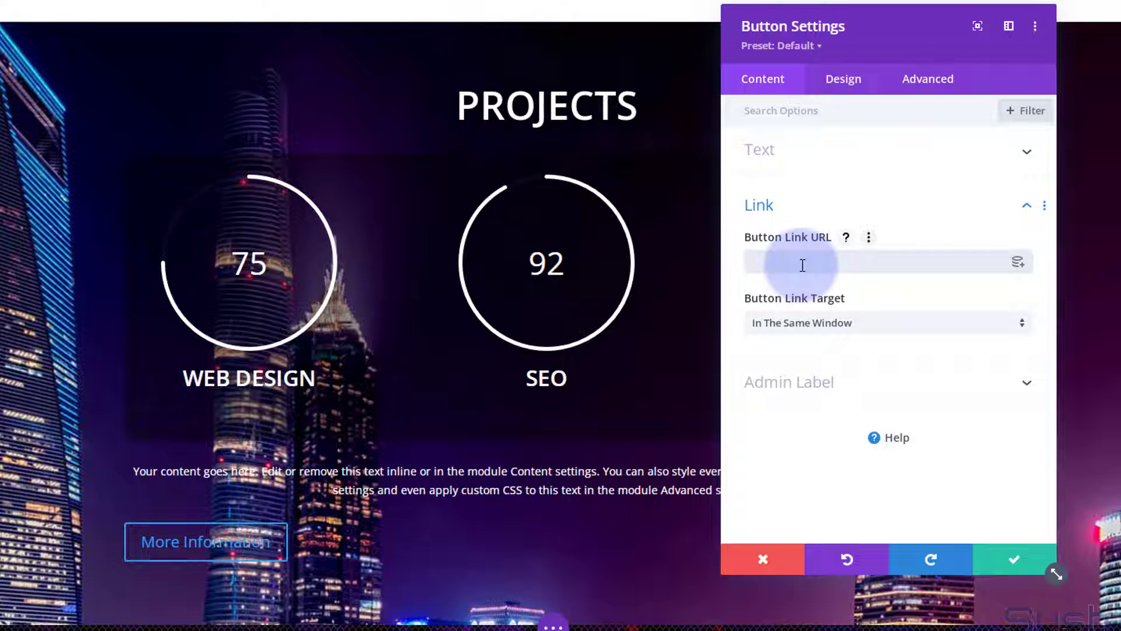
{"action": "type", "text": "#"}
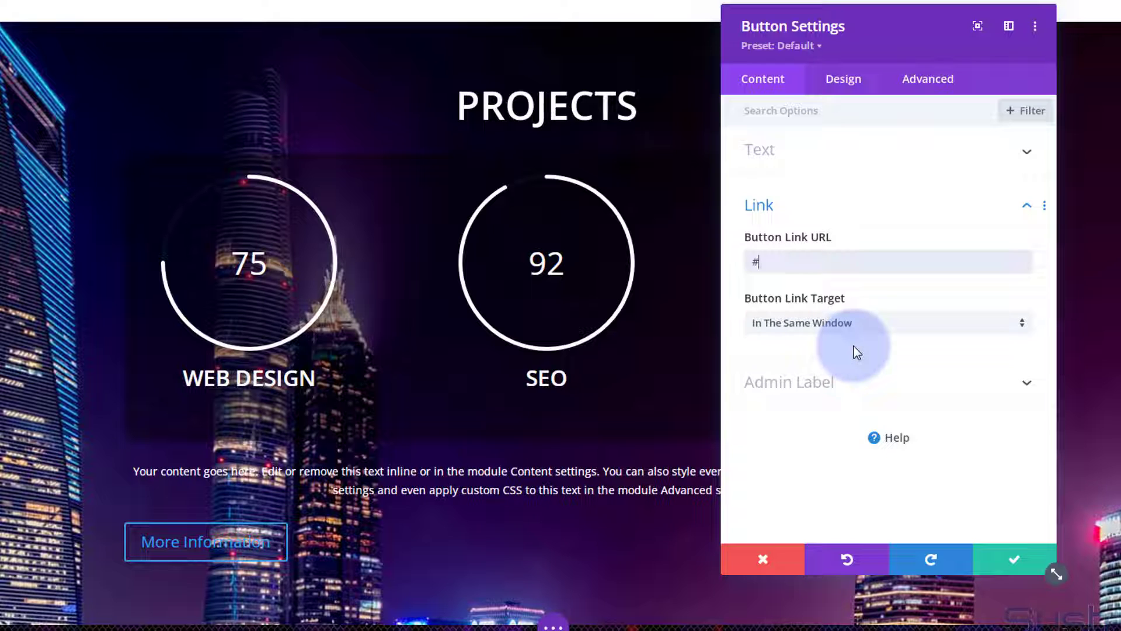
Set the More Information button's alignment to center
{"action": "left_click", "coordinate": [851, 88]}
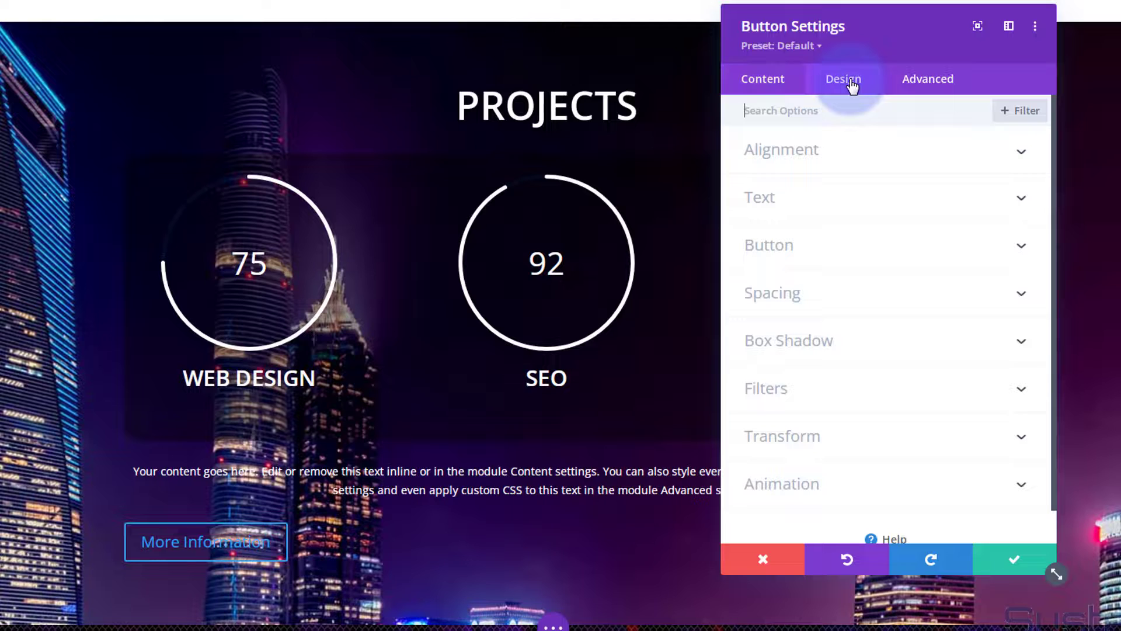
{"action": "left_click", "coordinate": [863, 161]}
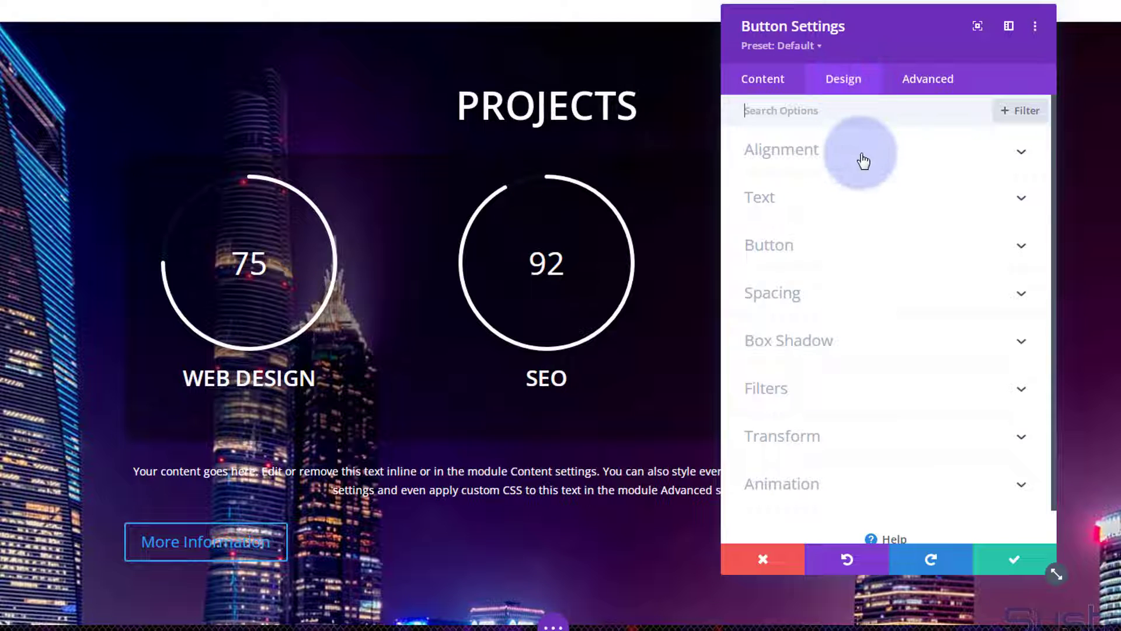
{"action": "left_click", "coordinate": [867, 213]}
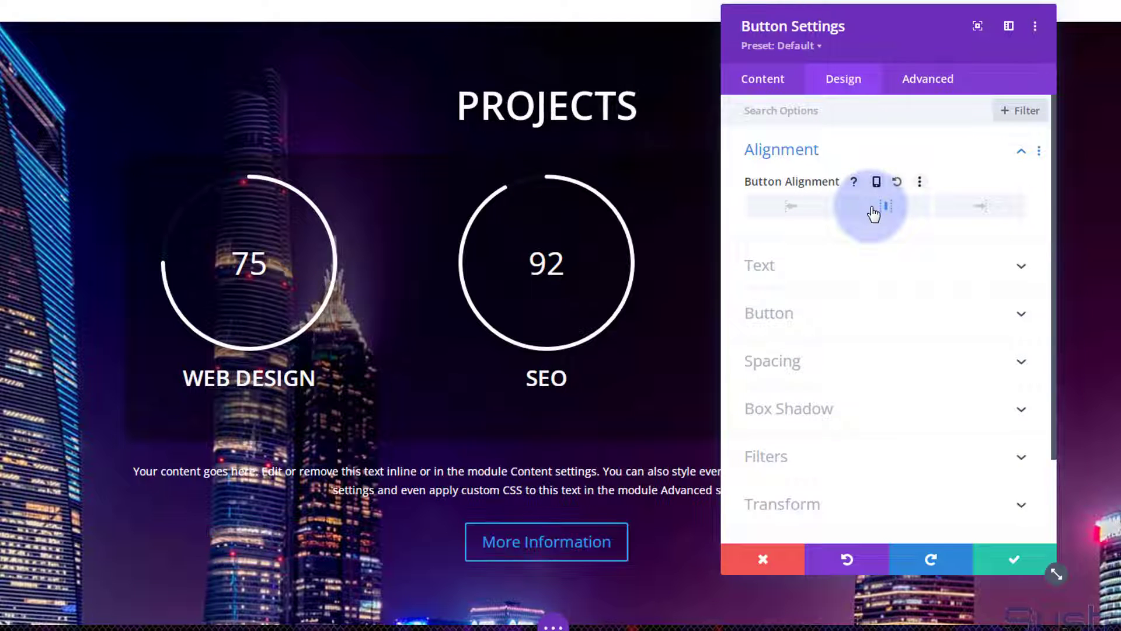
Enable custom styles for the More Information button and set its text color to white
{"action": "left_click", "coordinate": [856, 266]}
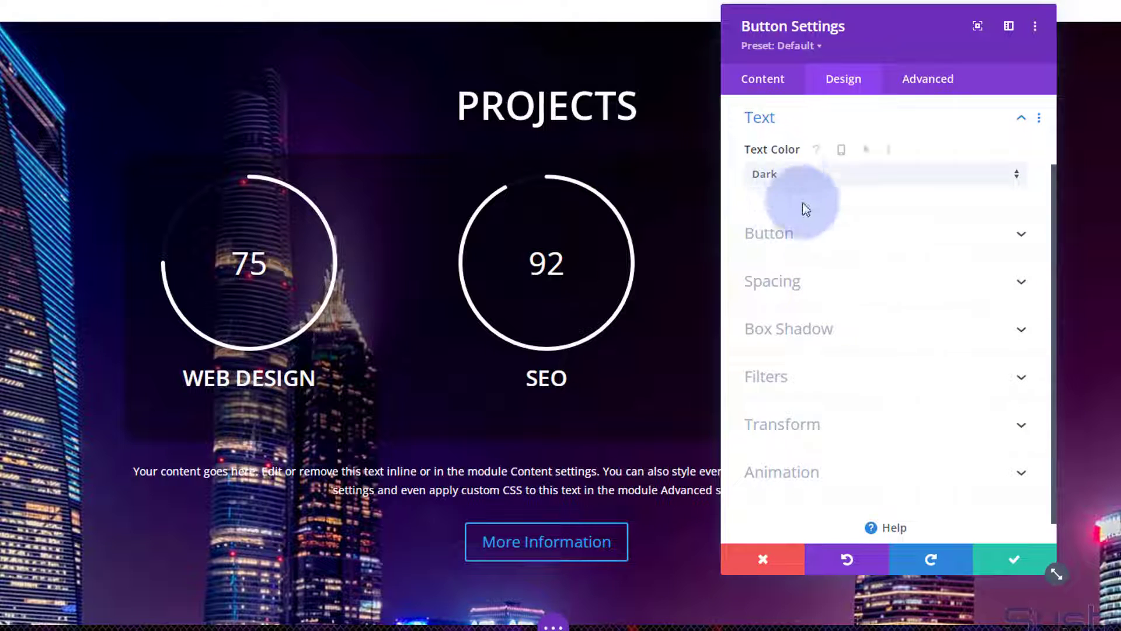
{"action": "left_click", "coordinate": [847, 239]}
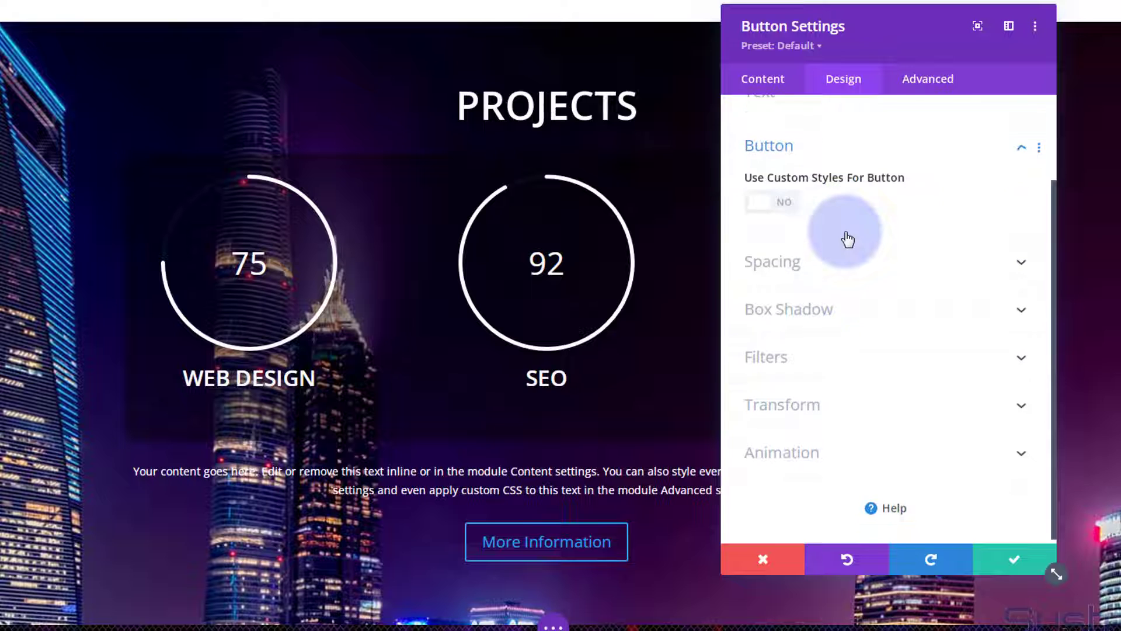
{"action": "left_click", "coordinate": [784, 202]}
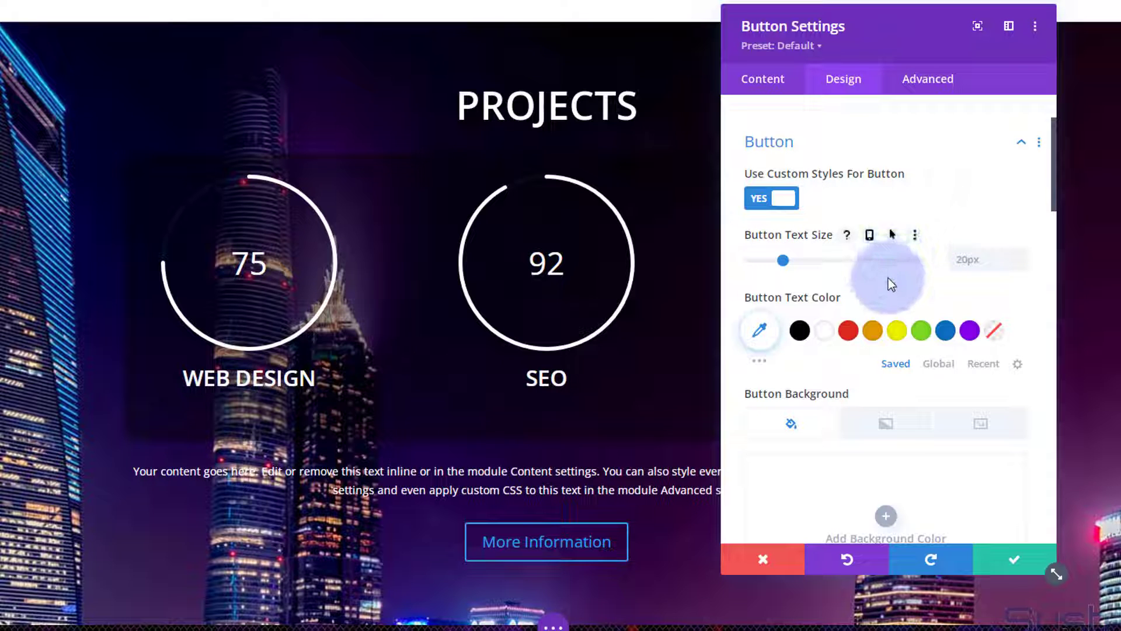
{"action": "scroll", "coordinate": [869, 229], "scroll_direction": "down", "scroll_amount": 3}
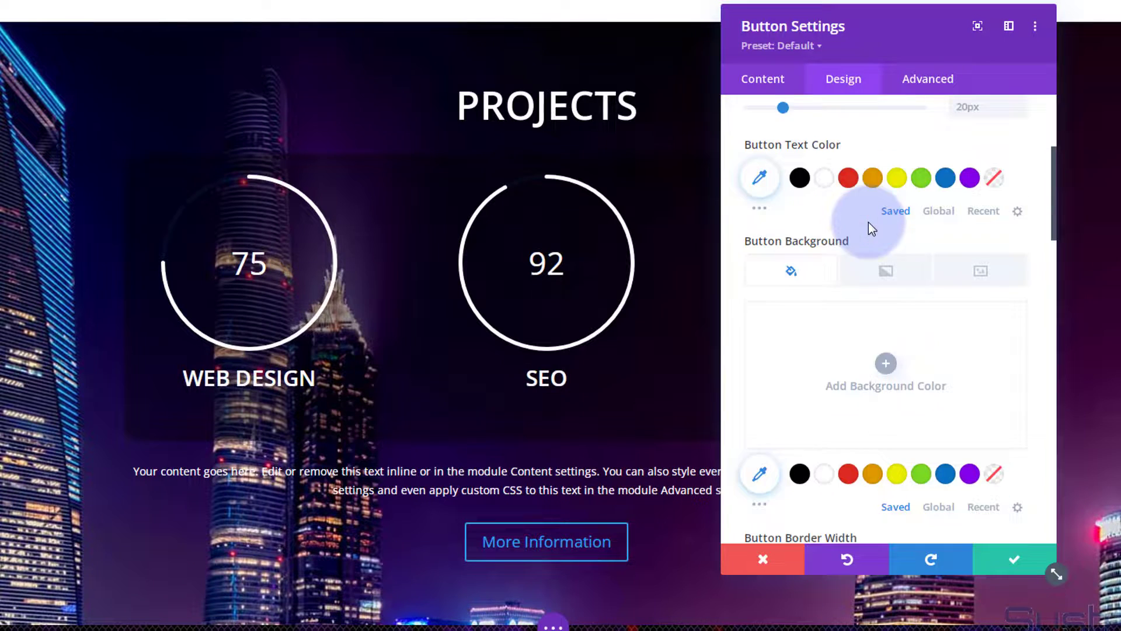
{"action": "left_click", "coordinate": [825, 175]}
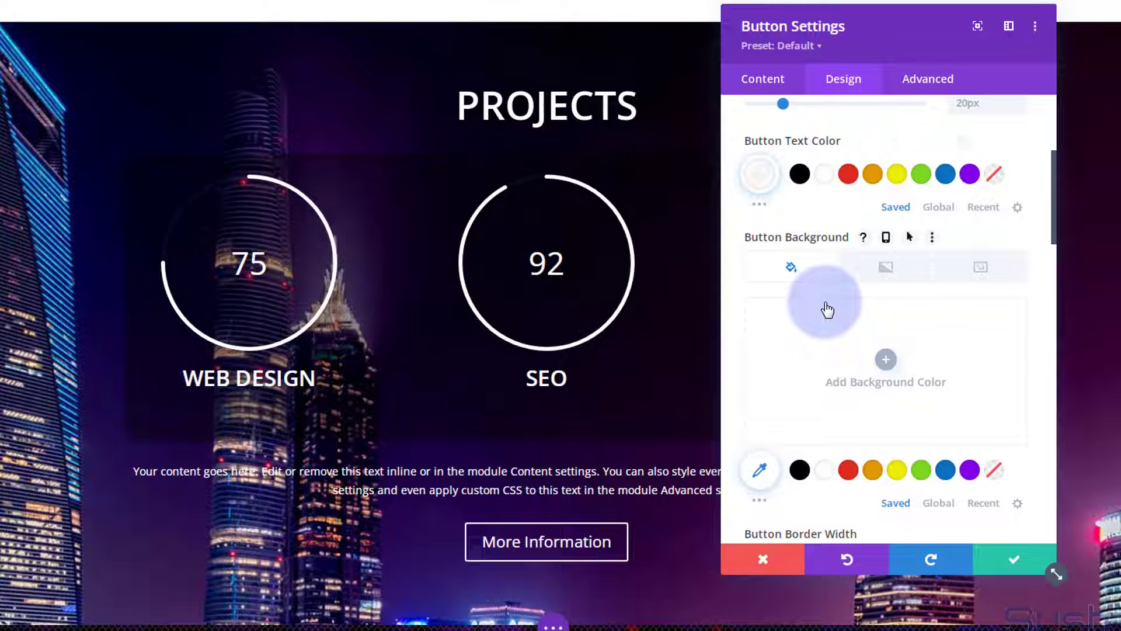
Give the More Information button a purple background and set its border width to 0px
{"action": "scroll", "coordinate": [851, 327], "scroll_direction": "down", "scroll_amount": 2}
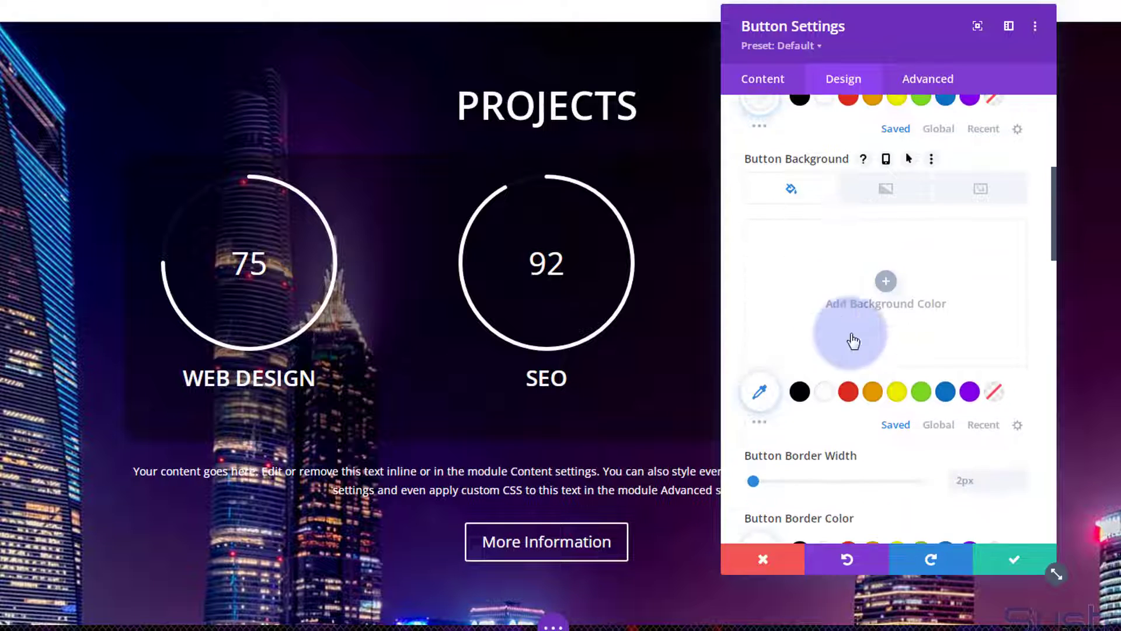
{"action": "left_click", "coordinate": [970, 392]}
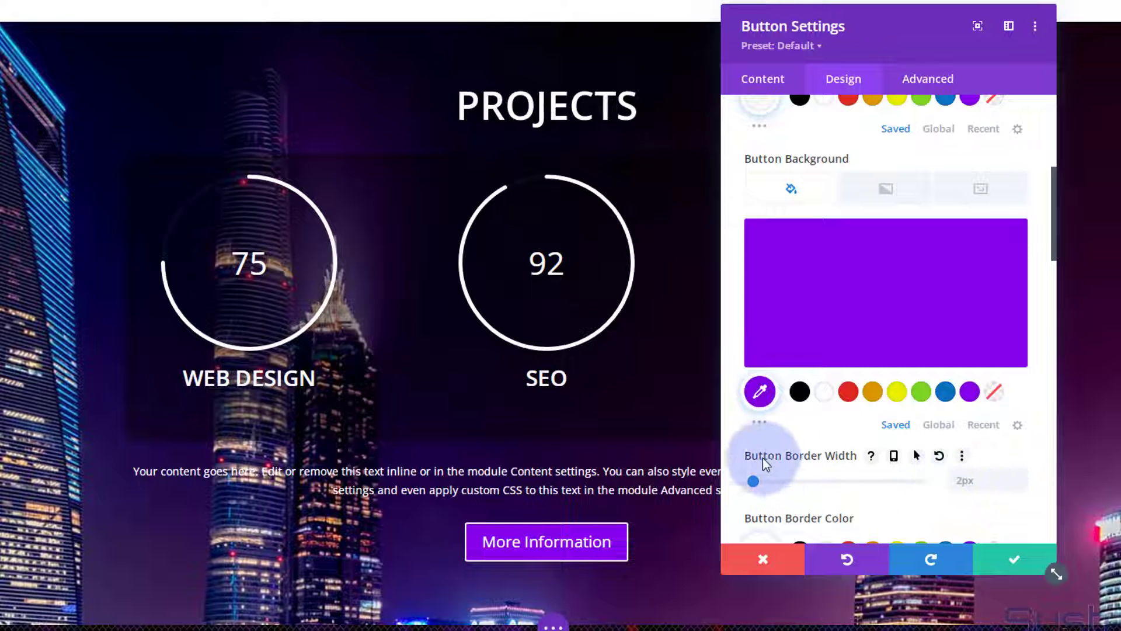
{"action": "left_click", "coordinate": [1021, 490]}
{"action": "left_click", "coordinate": [1021, 489]}
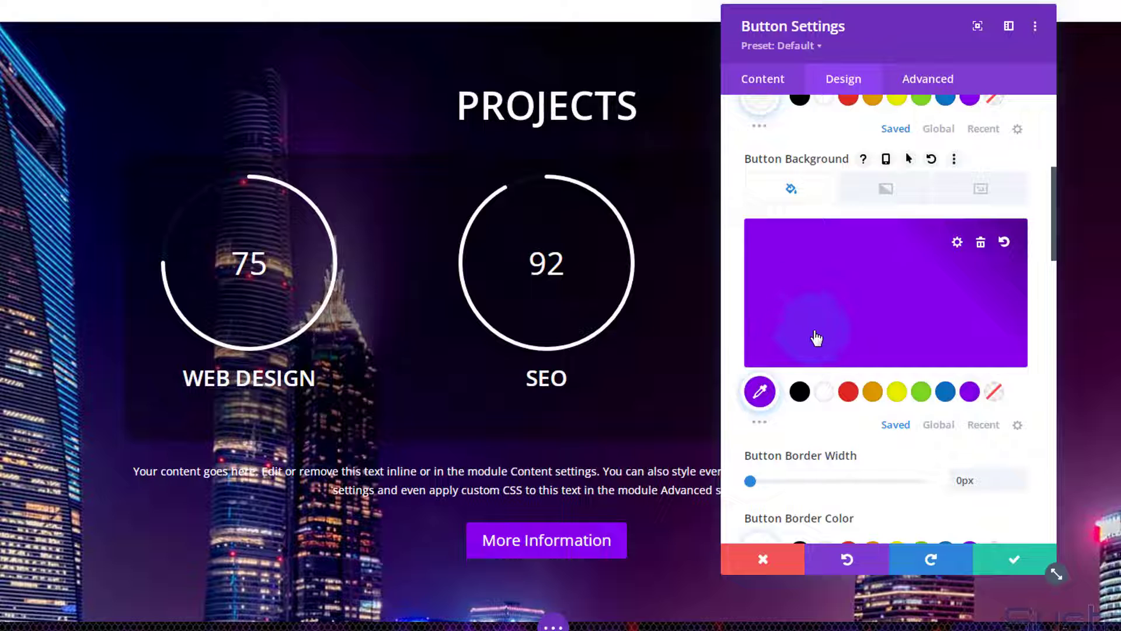
Enable a separate hover state for the button background and set its hover color to blue
{"action": "scroll", "coordinate": [817, 345], "scroll_direction": "up", "scroll_amount": 1}
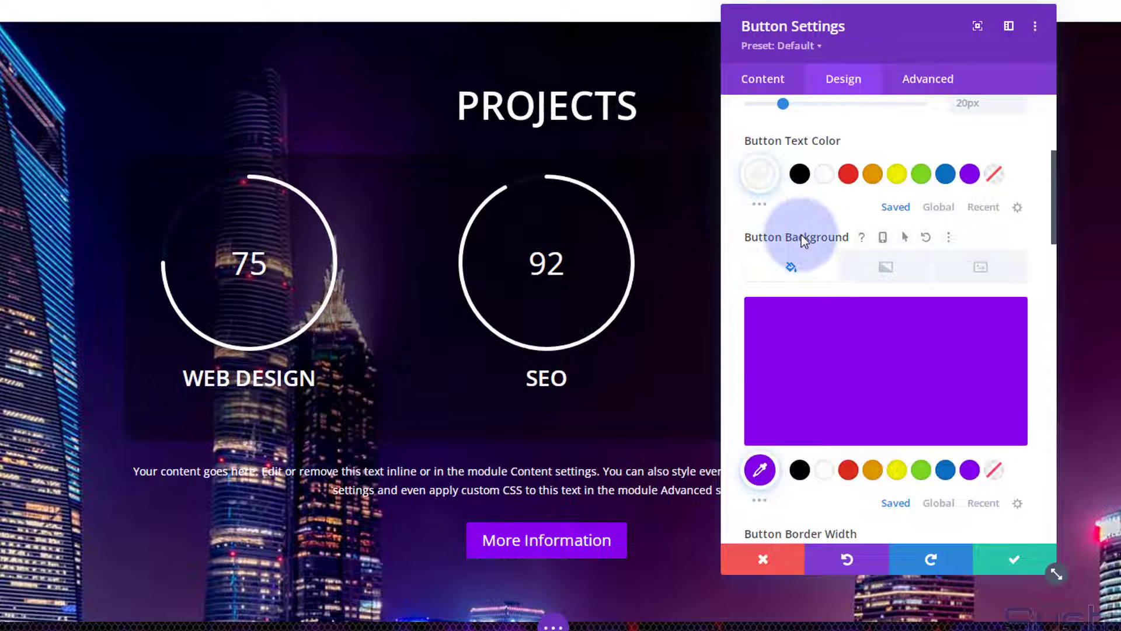
{"action": "left_click", "coordinate": [909, 239]}
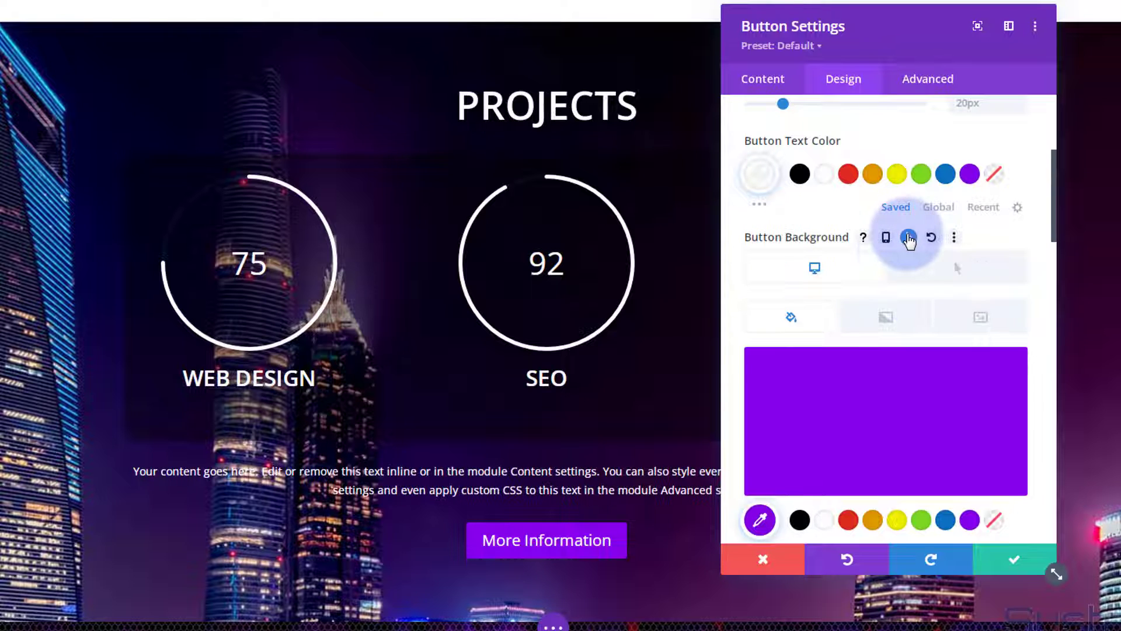
{"action": "left_click", "coordinate": [960, 274]}
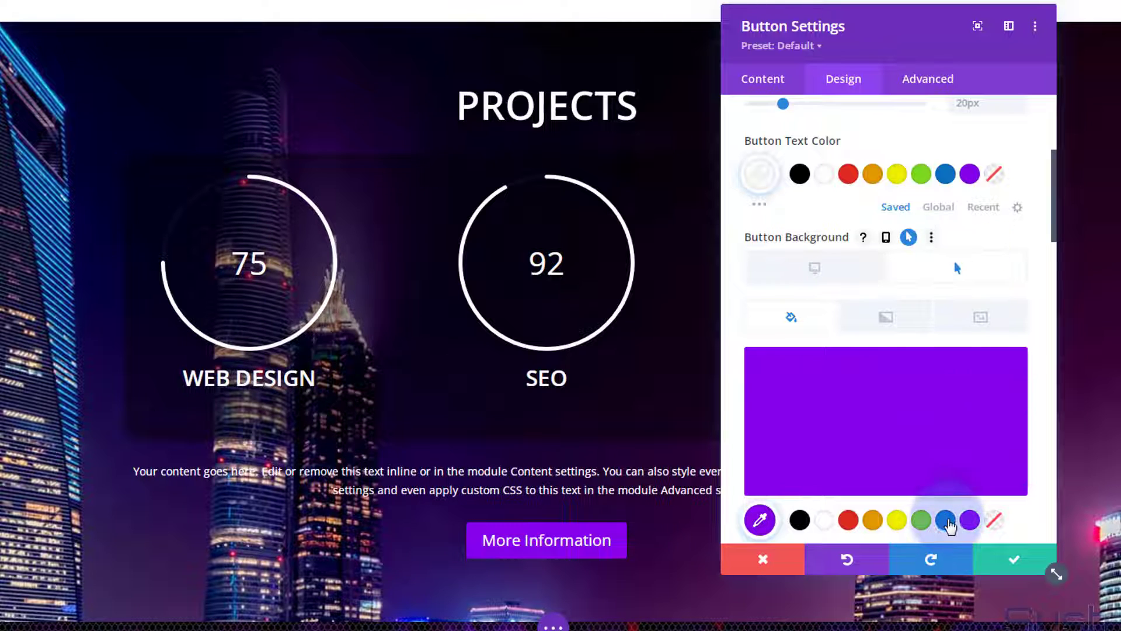
{"action": "left_click", "coordinate": [946, 521]}
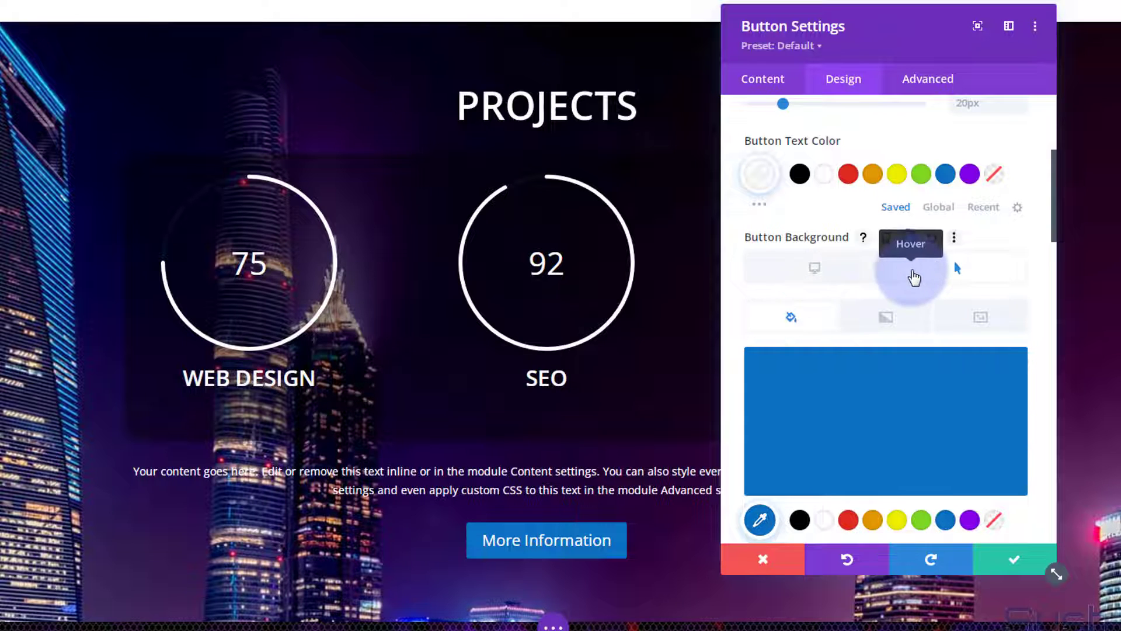
{"action": "left_click", "coordinate": [870, 280]}
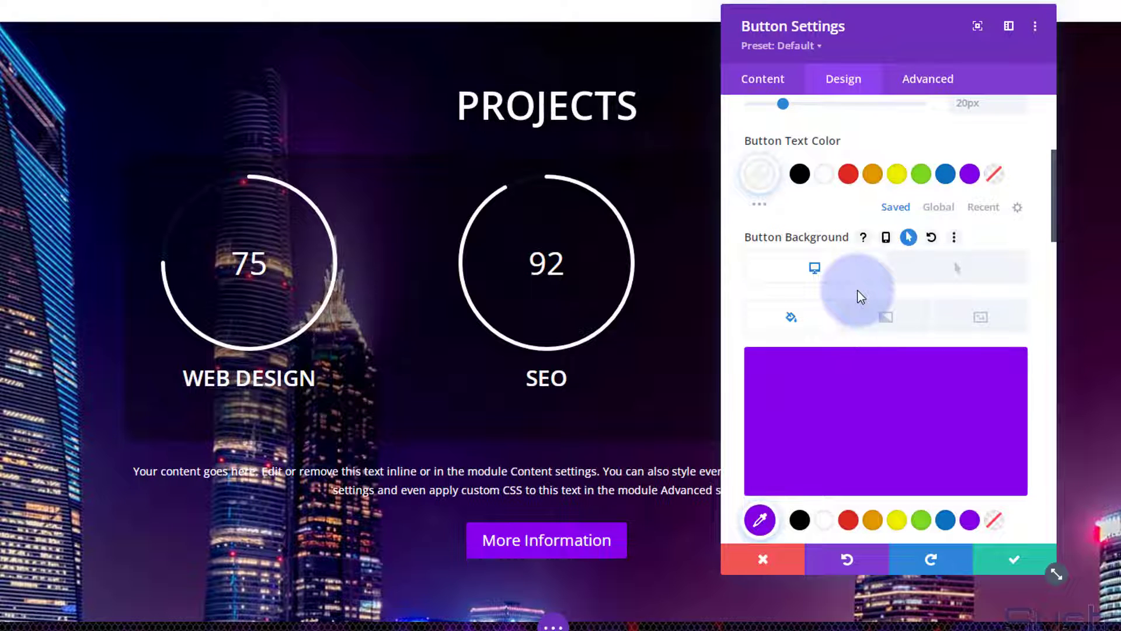
Review the button's transition duration, delay and the available transition speed curves
{"action": "left_click", "coordinate": [916, 87]}
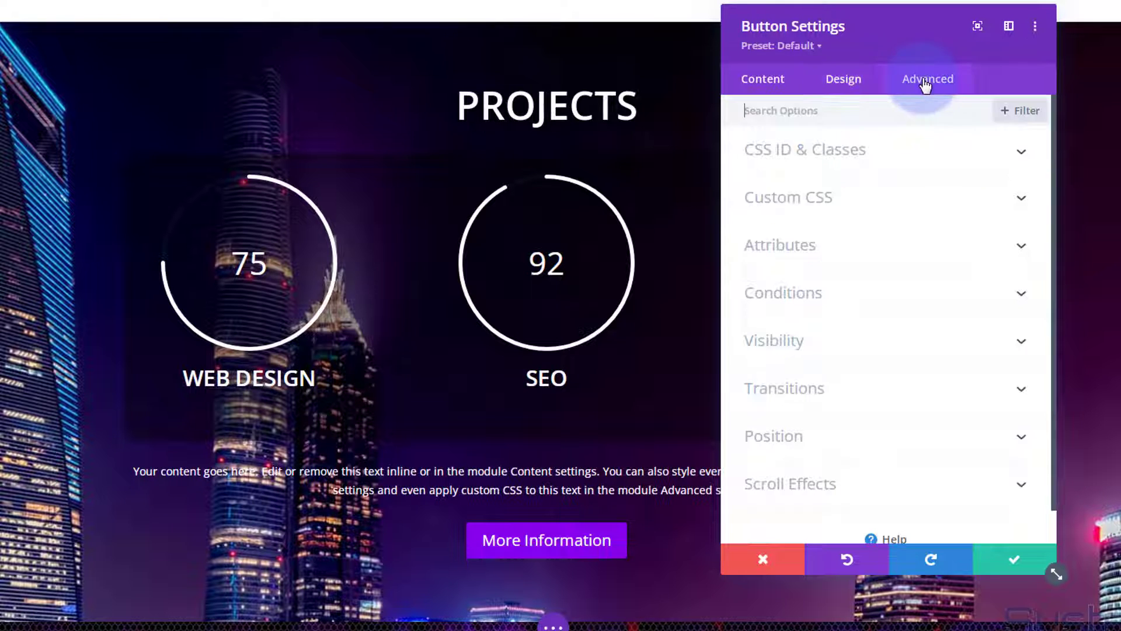
{"action": "left_click", "coordinate": [874, 390]}
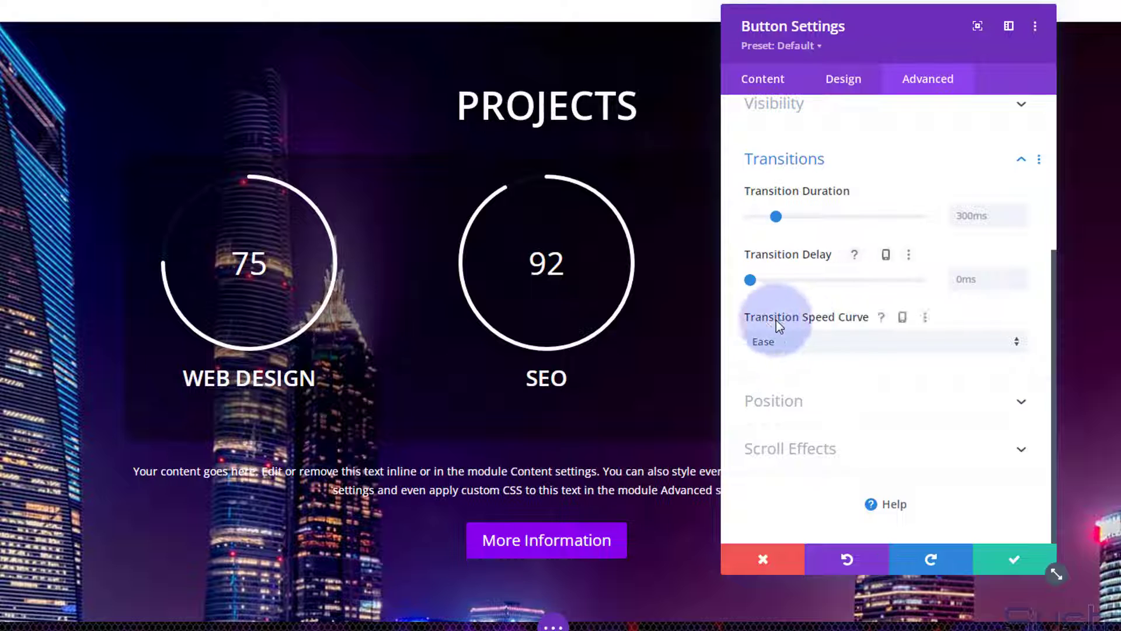
{"action": "left_click", "coordinate": [847, 344]}
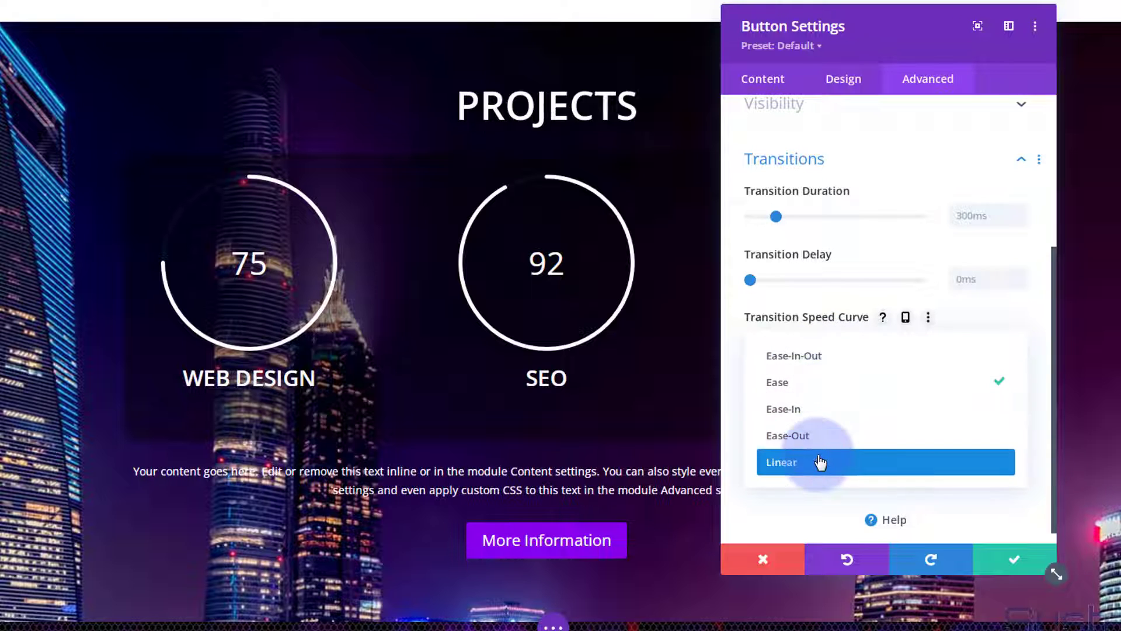
{"action": "left_click", "coordinate": [739, 360]}
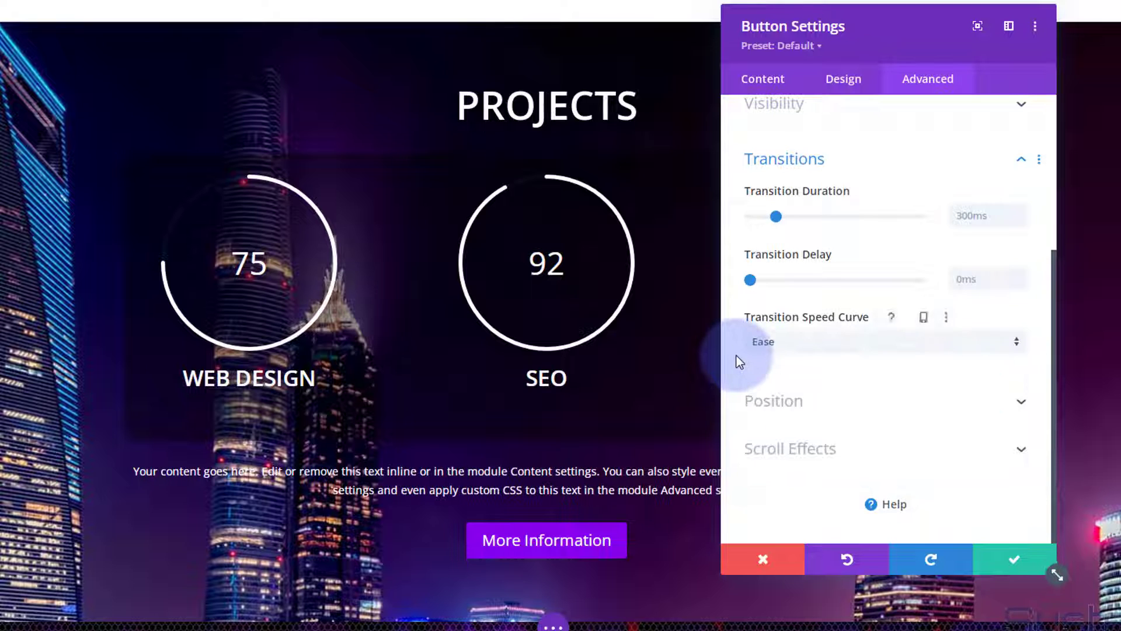
Round the More Information button's corners with a border radius of 50px
{"action": "left_click", "coordinate": [846, 85]}
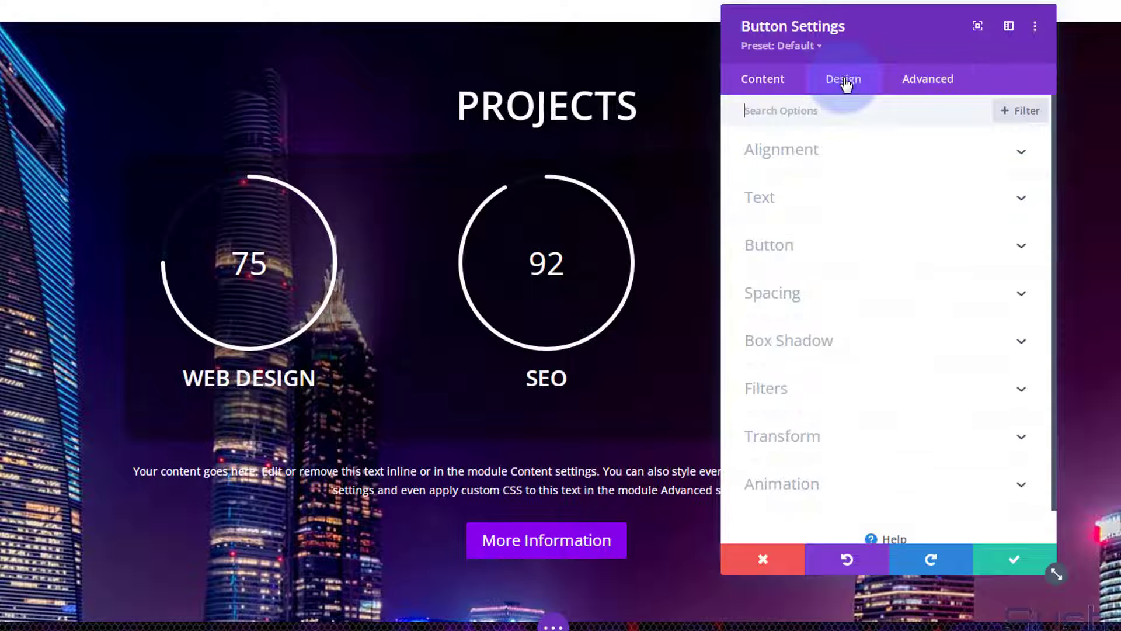
{"action": "left_click", "coordinate": [867, 243]}
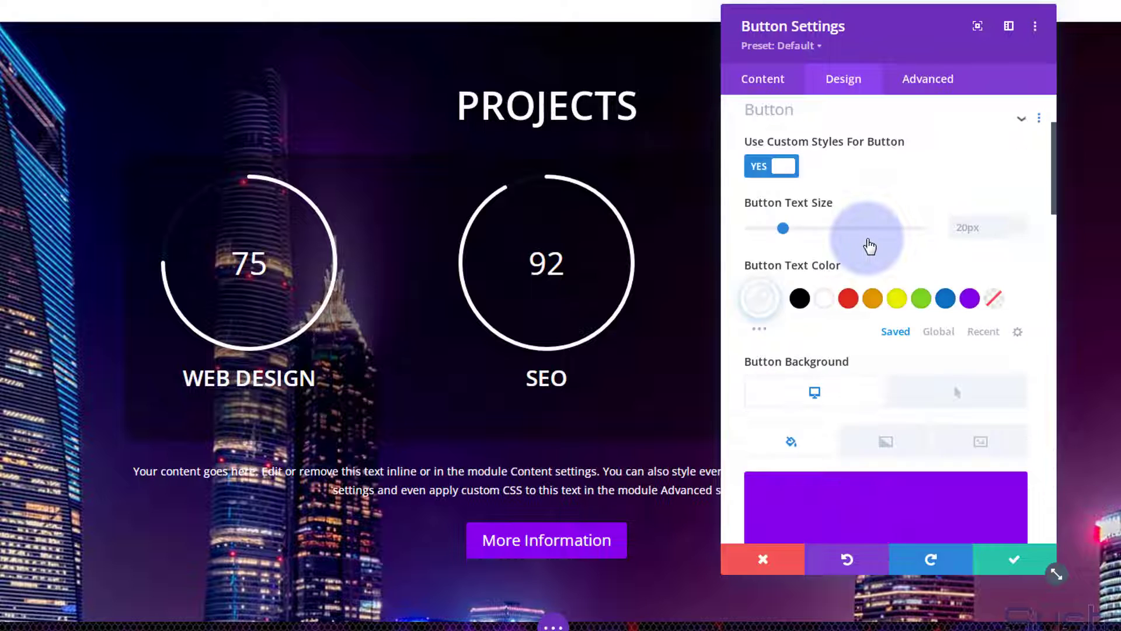
{"action": "scroll", "coordinate": [868, 263], "scroll_direction": "down", "scroll_amount": 8}
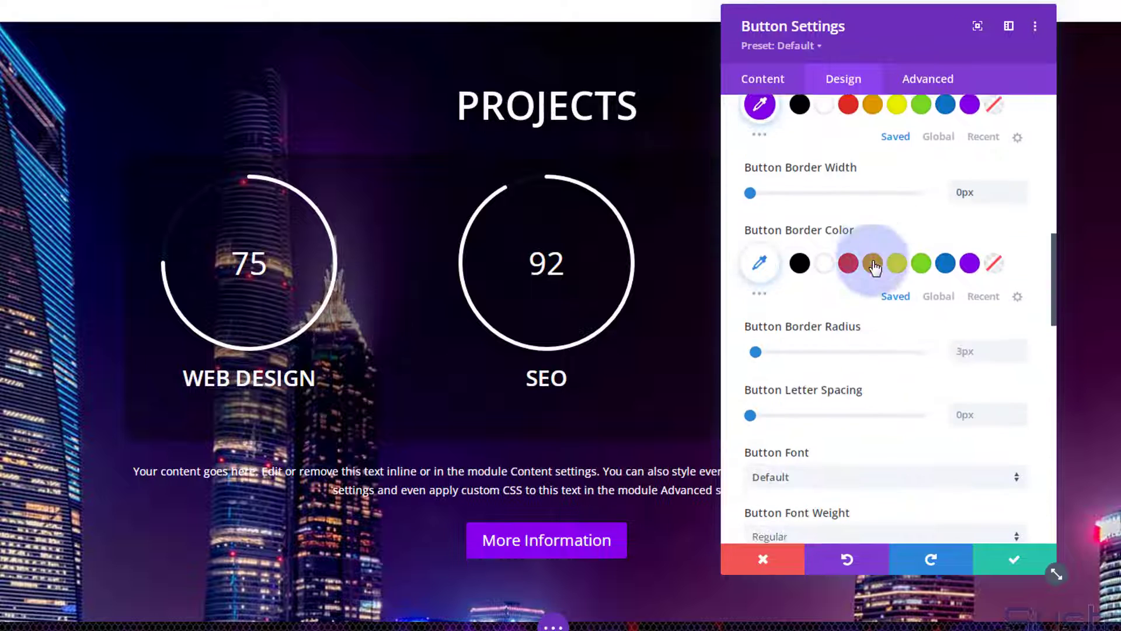
{"action": "scroll", "coordinate": [876, 256], "scroll_direction": "down", "scroll_amount": 3}
{"action": "scroll", "coordinate": [876, 251], "scroll_direction": "up", "scroll_amount": 3}
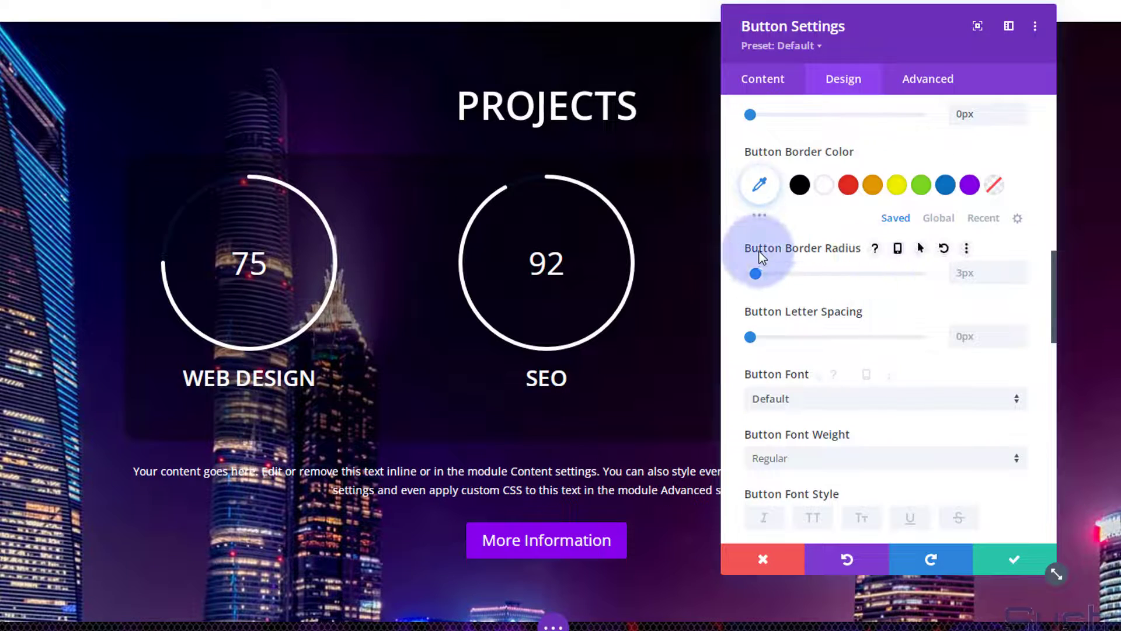
{"action": "left_click", "coordinate": [985, 274]}
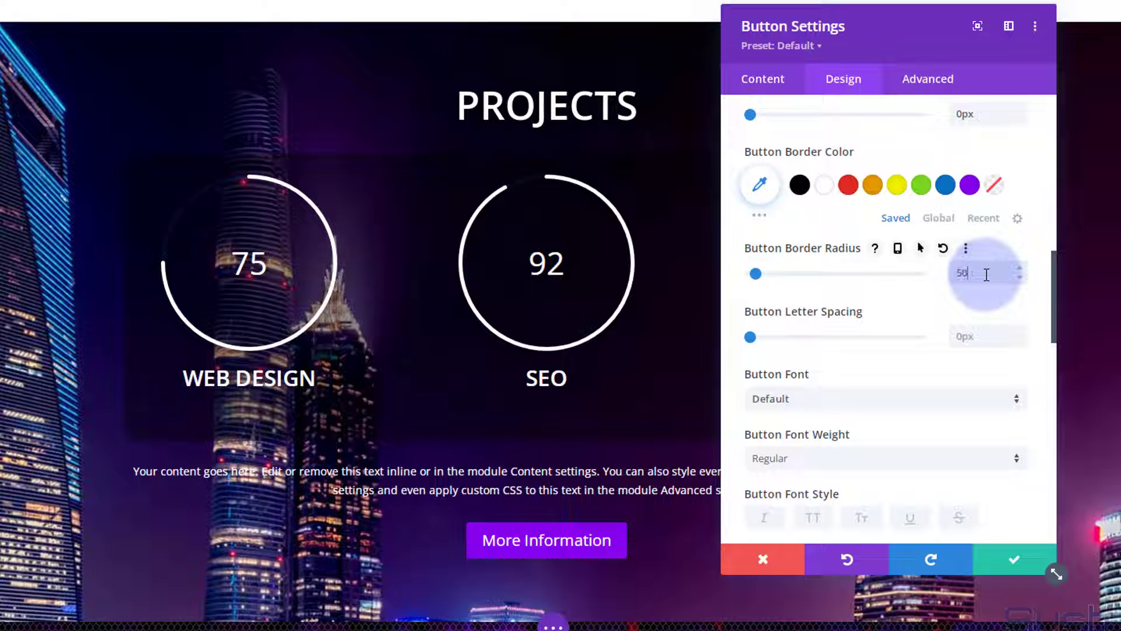
{"action": "type", "text": "50px"}
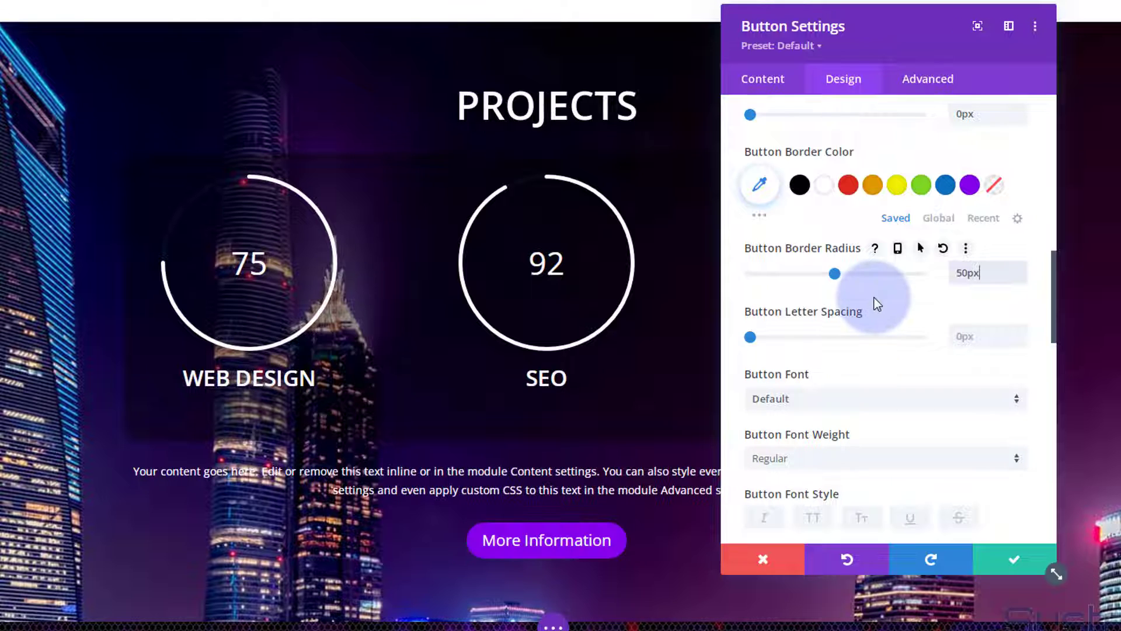
Search the button icons for "Hand" and browse the full icon library without choosing one
{"action": "scroll", "coordinate": [875, 296], "scroll_direction": "down", "scroll_amount": 5}
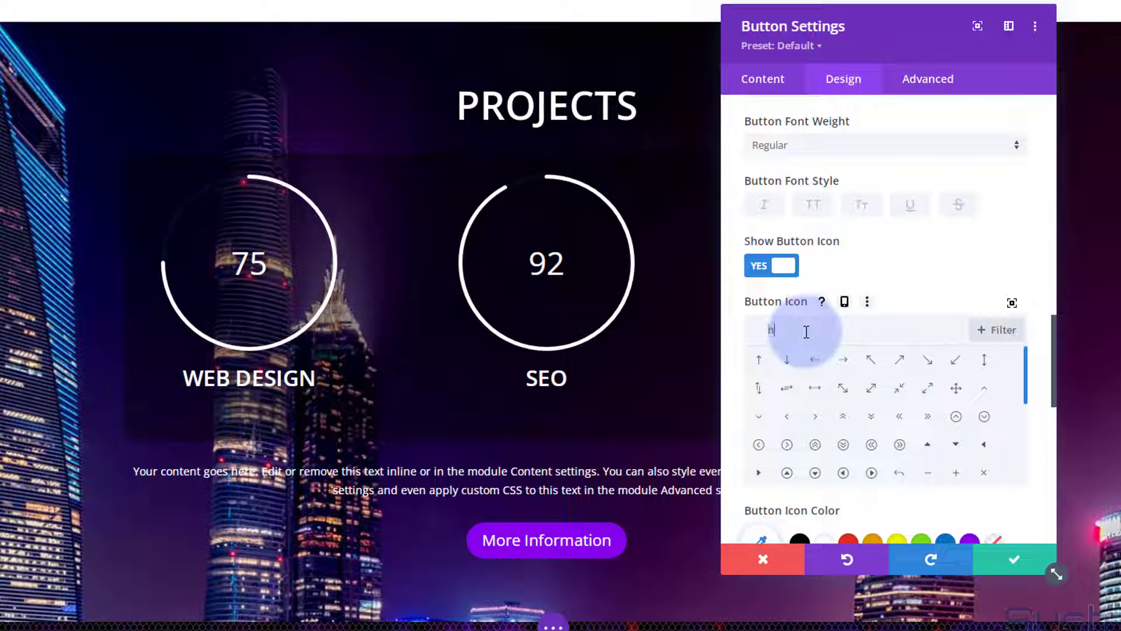
{"action": "type", "text": "nd"}
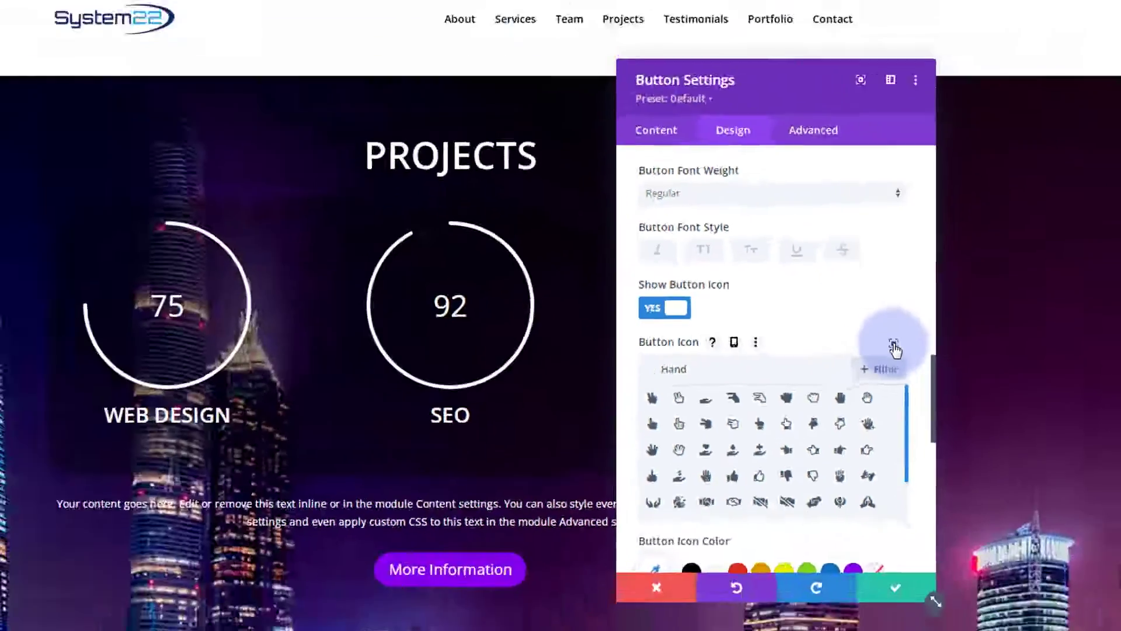
{"action": "left_click", "coordinate": [829, 395]}
{"action": "scroll", "coordinate": [476, 244], "scroll_direction": "down", "scroll_amount": 10}
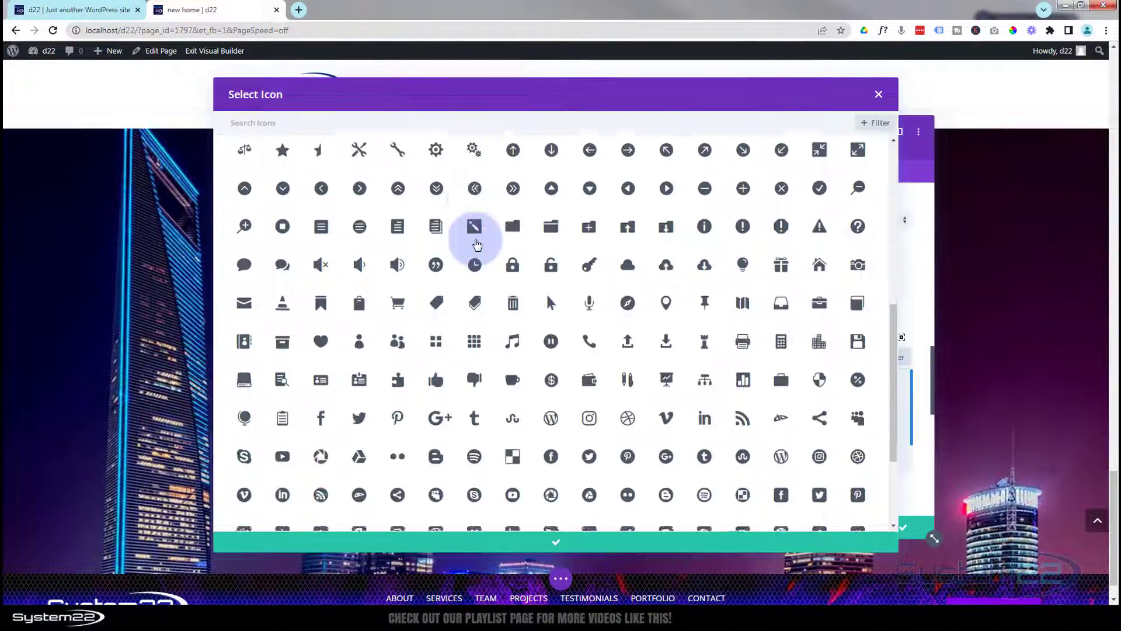
{"action": "scroll", "coordinate": [476, 244], "scroll_direction": "down", "scroll_amount": 15}
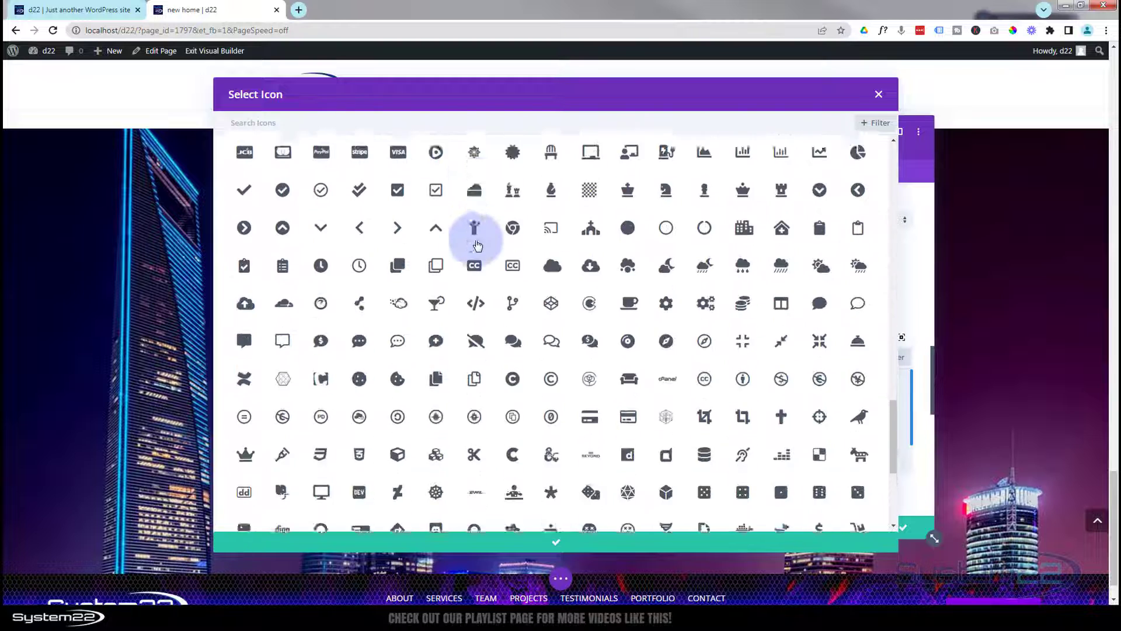
{"action": "left_click", "coordinate": [879, 94]}
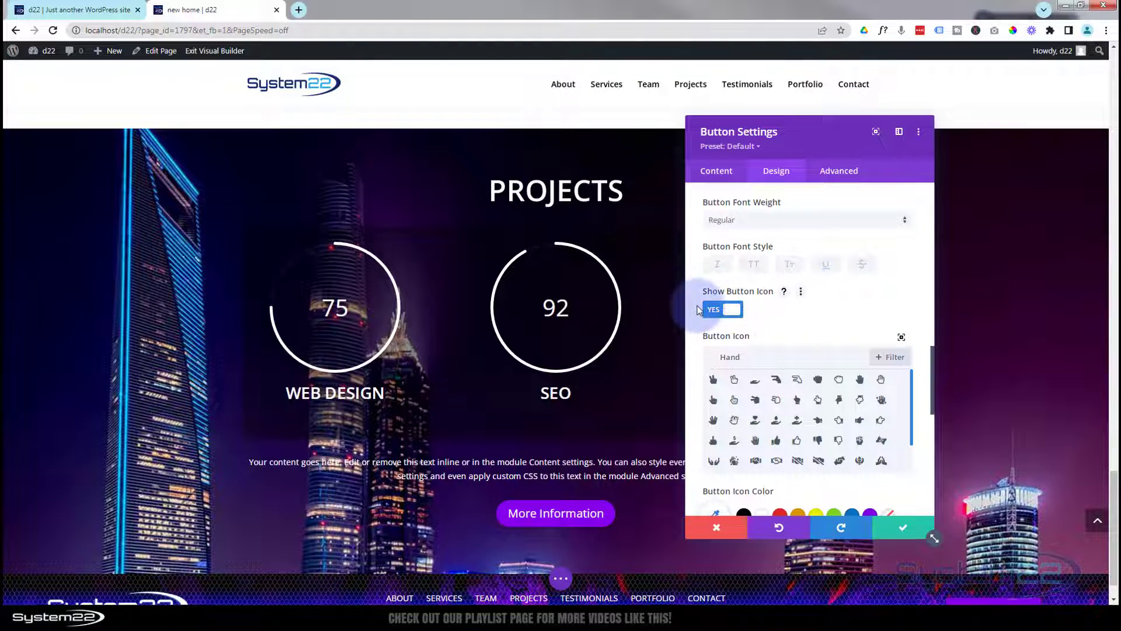
Turn off the button's icon and apply the first text shadow preset, cast straight below the letters
{"action": "left_click", "coordinate": [730, 318]}
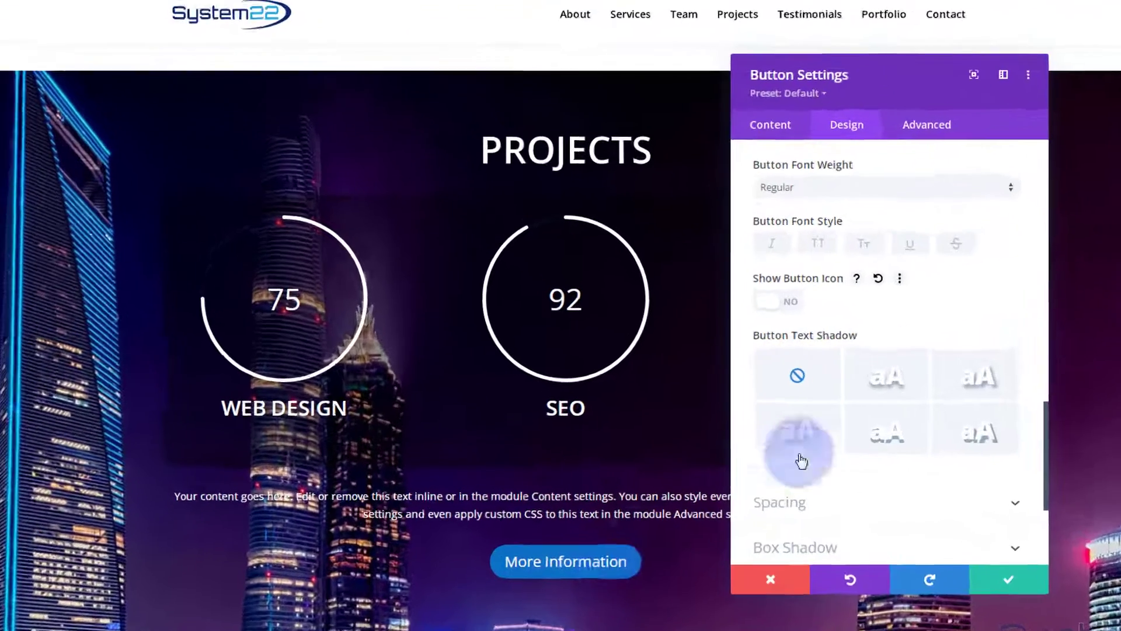
{"action": "scroll", "coordinate": [926, 316], "scroll_direction": "down", "scroll_amount": 1}
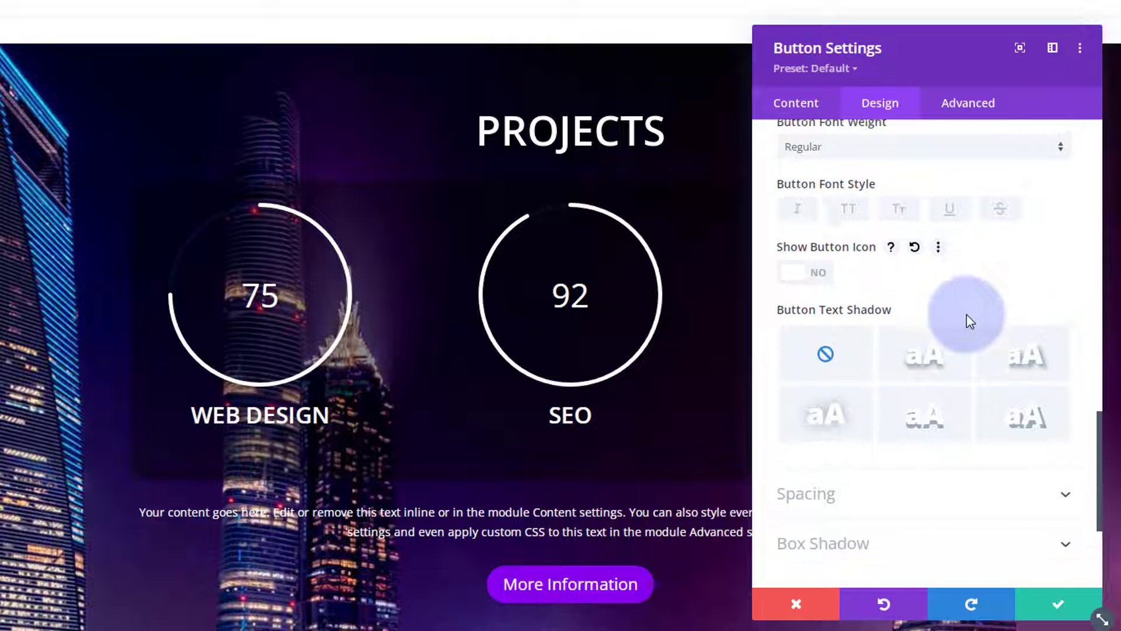
{"action": "scroll", "coordinate": [966, 314], "scroll_direction": "down", "scroll_amount": 3}
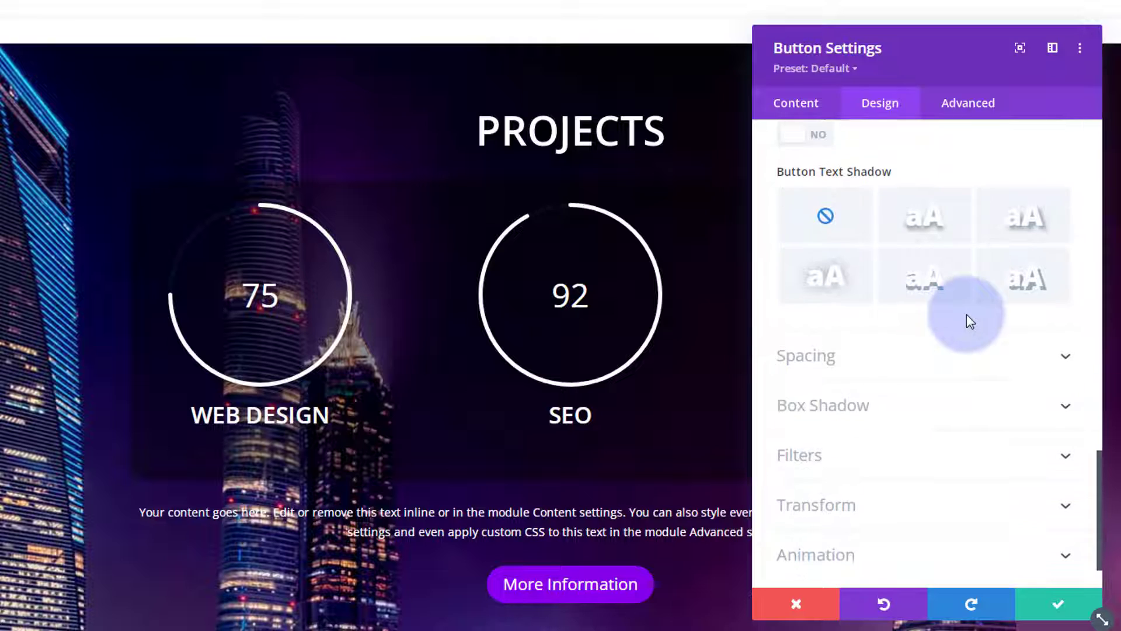
{"action": "left_click", "coordinate": [938, 224]}
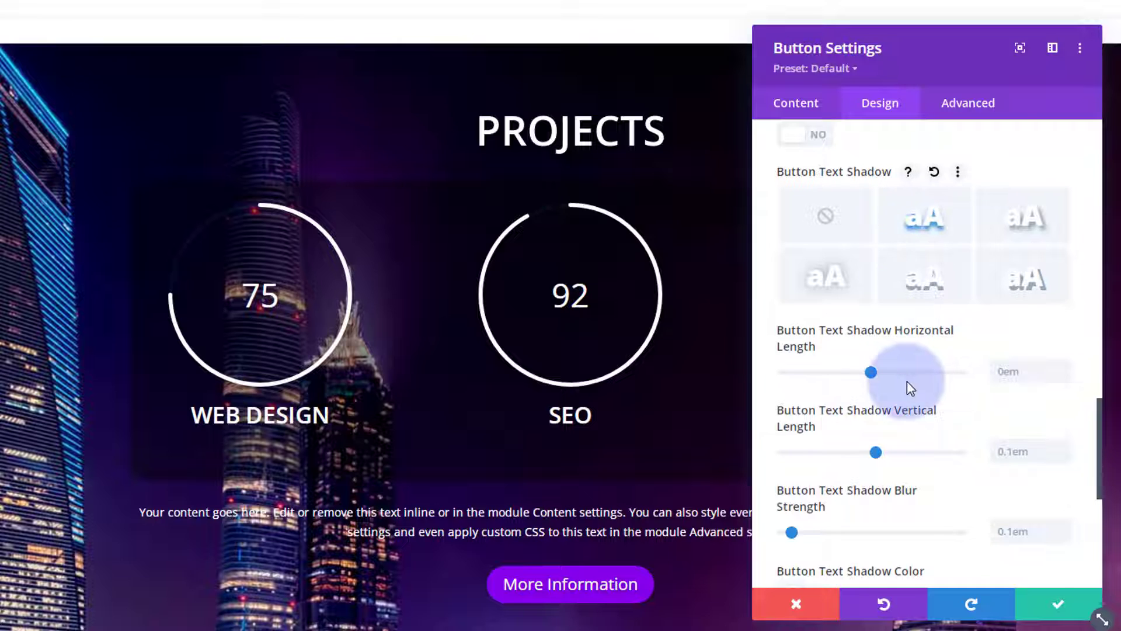
Apply the box shadow preset that falls only beneath the button, with 12px vertical position and 18px blur
{"action": "scroll", "coordinate": [906, 381], "scroll_direction": "down", "scroll_amount": 6}
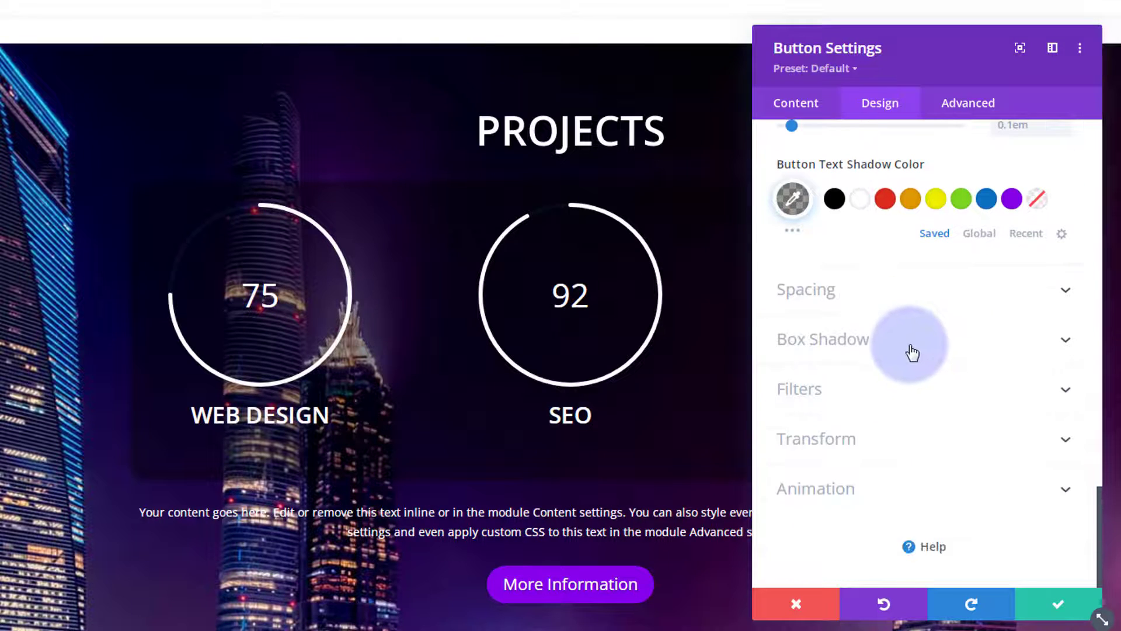
{"action": "left_click", "coordinate": [911, 352]}
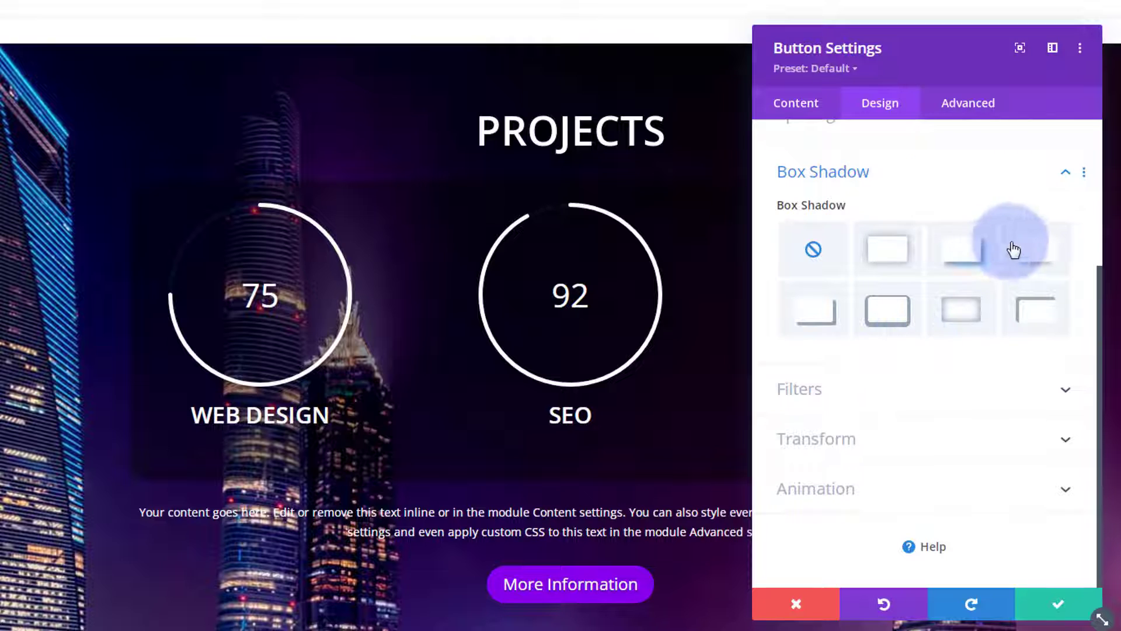
{"action": "left_click", "coordinate": [1037, 261]}
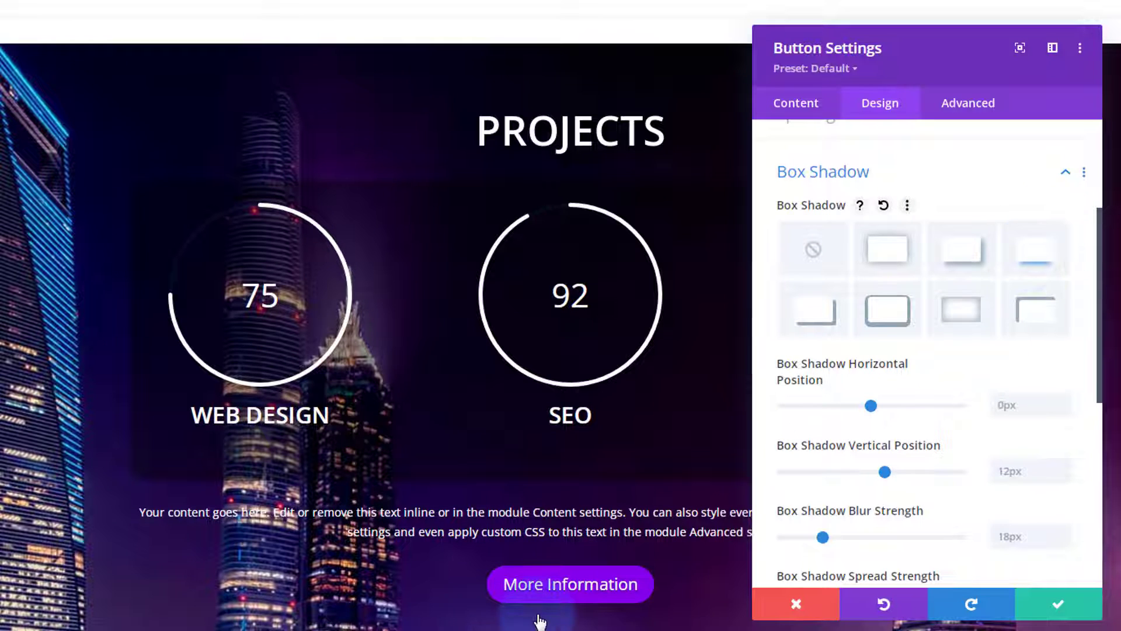
Save the More Information button's settings and check the button within the Projects section
{"action": "scroll", "coordinate": [876, 440], "scroll_direction": "up", "scroll_amount": 3}
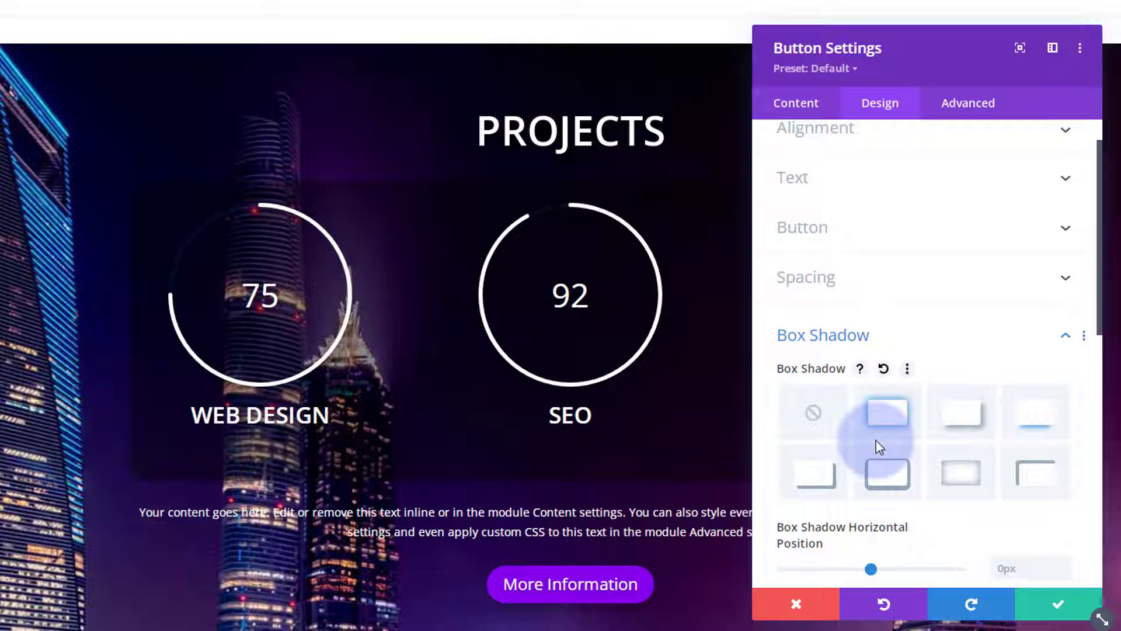
{"action": "left_click", "coordinate": [1048, 611]}
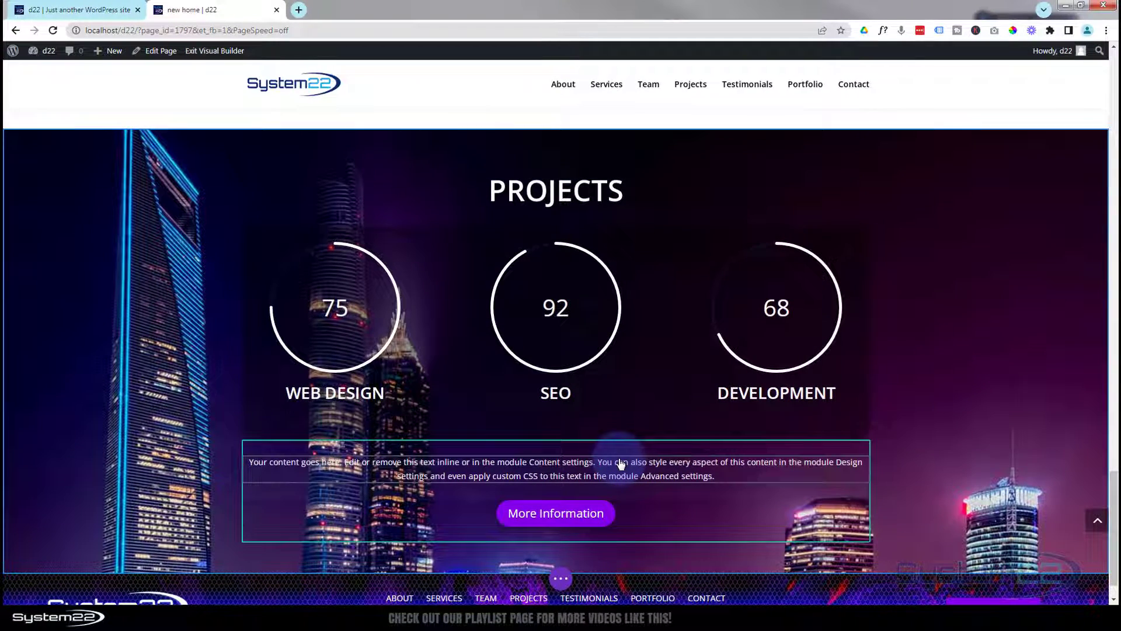
{"action": "scroll", "coordinate": [464, 487], "scroll_direction": "up", "scroll_amount": 2}
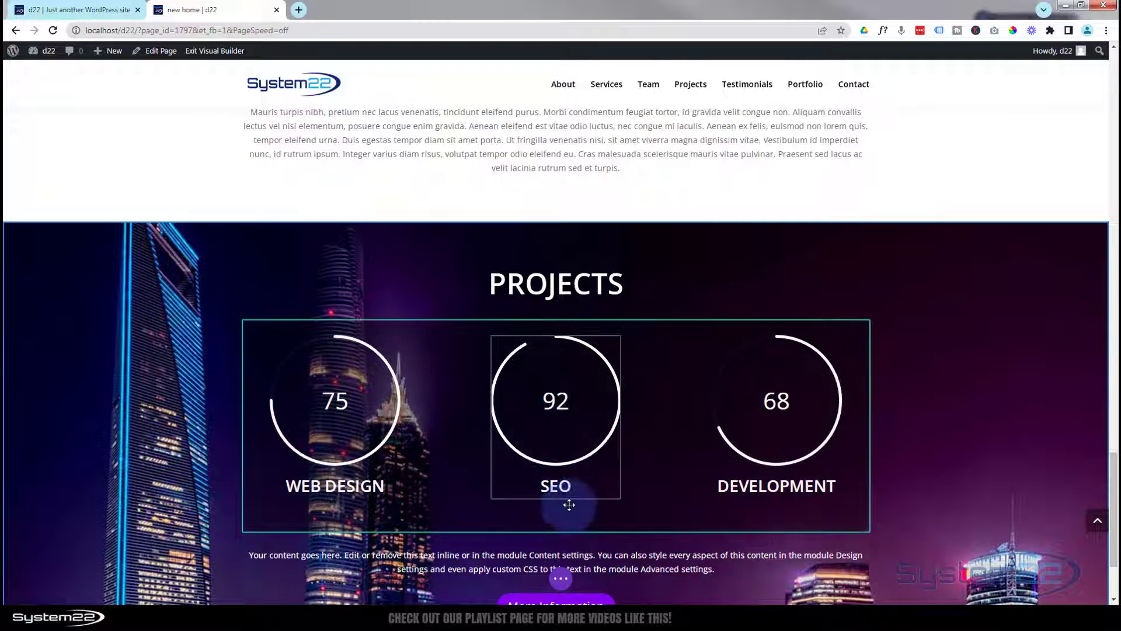
{"action": "scroll", "coordinate": [571, 504], "scroll_direction": "down", "scroll_amount": 1}
{"action": "scroll", "coordinate": [563, 578], "scroll_direction": "down", "scroll_amount": 2}
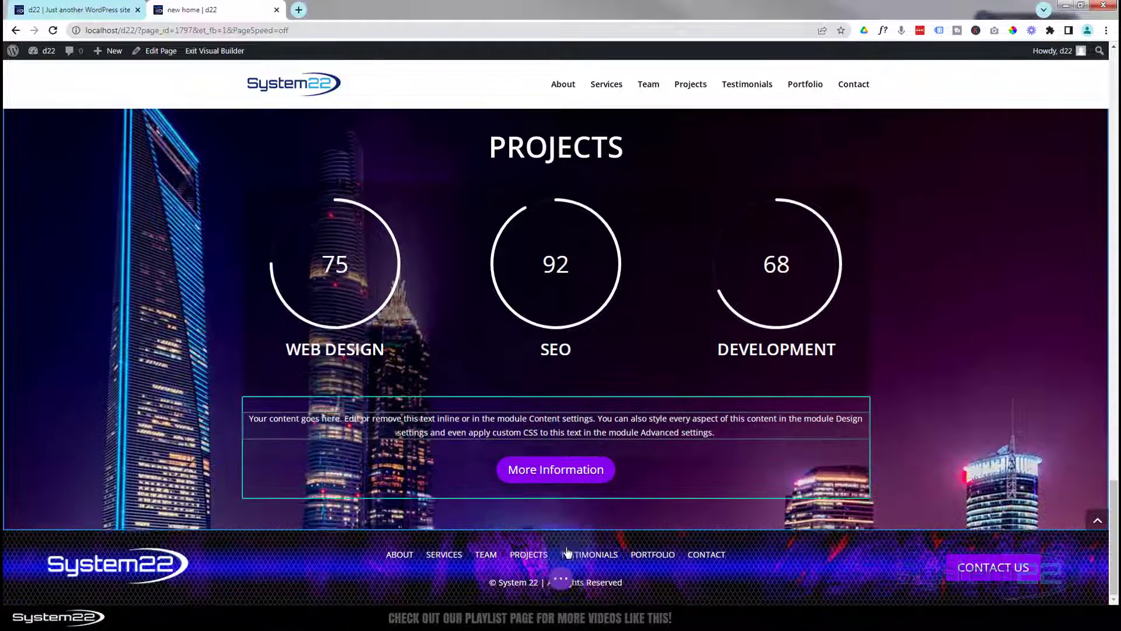
Save the page and exit the Visual Builder to the front-end view
{"action": "left_click", "coordinate": [562, 583]}
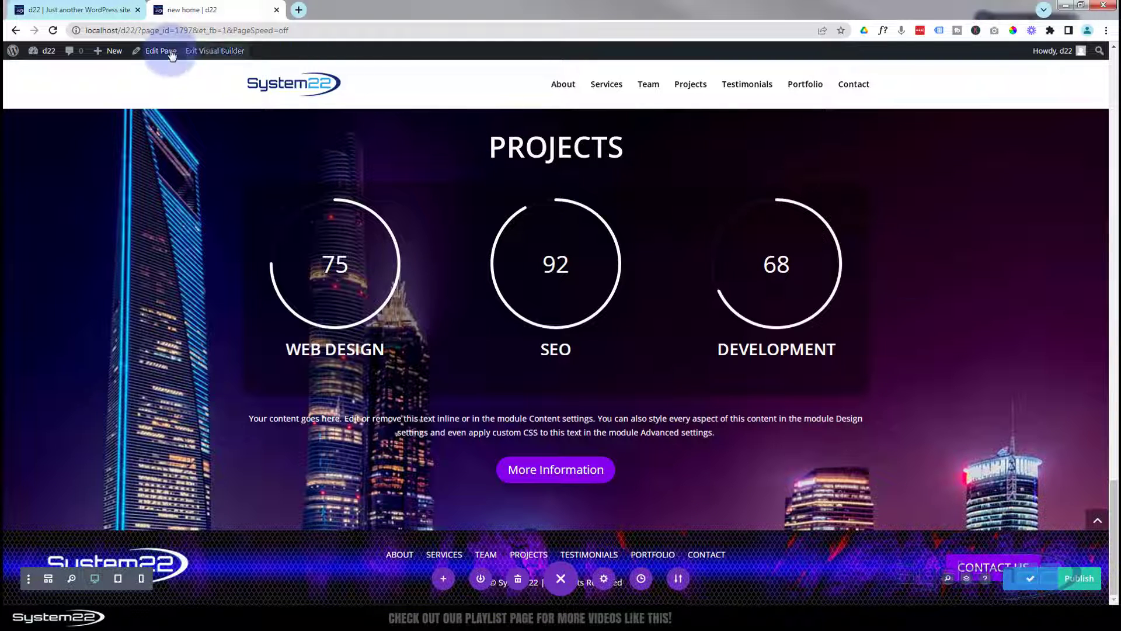
{"action": "left_click", "coordinate": [203, 55]}
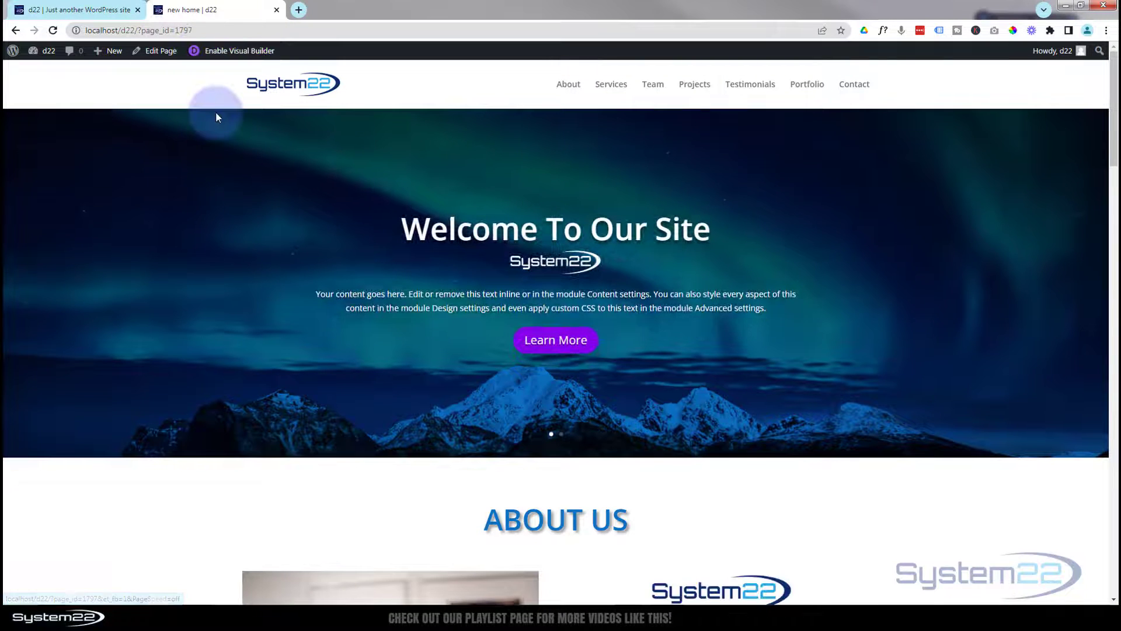
Review the front-end page from the welcome slider to the footer, examining the Projects section's parallax background, circle counters, text and button
{"action": "scroll", "coordinate": [215, 111], "scroll_direction": "down", "scroll_amount": 6}
{"action": "scroll", "coordinate": [215, 114], "scroll_direction": "down", "scroll_amount": 12}
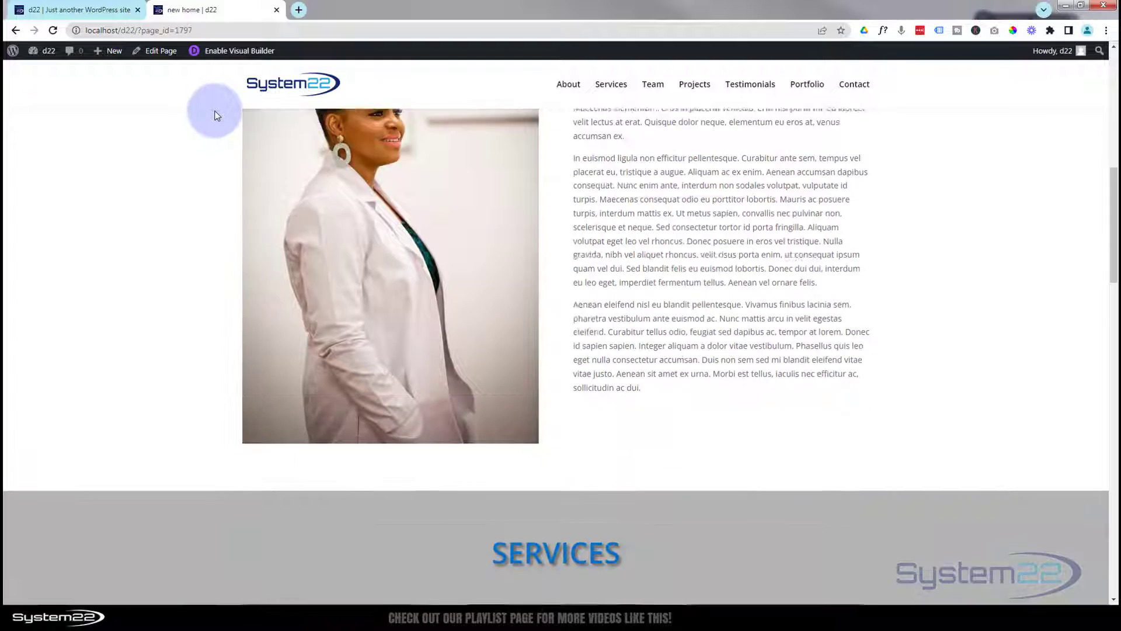
{"action": "scroll", "coordinate": [417, 258], "scroll_direction": "down", "scroll_amount": 7}
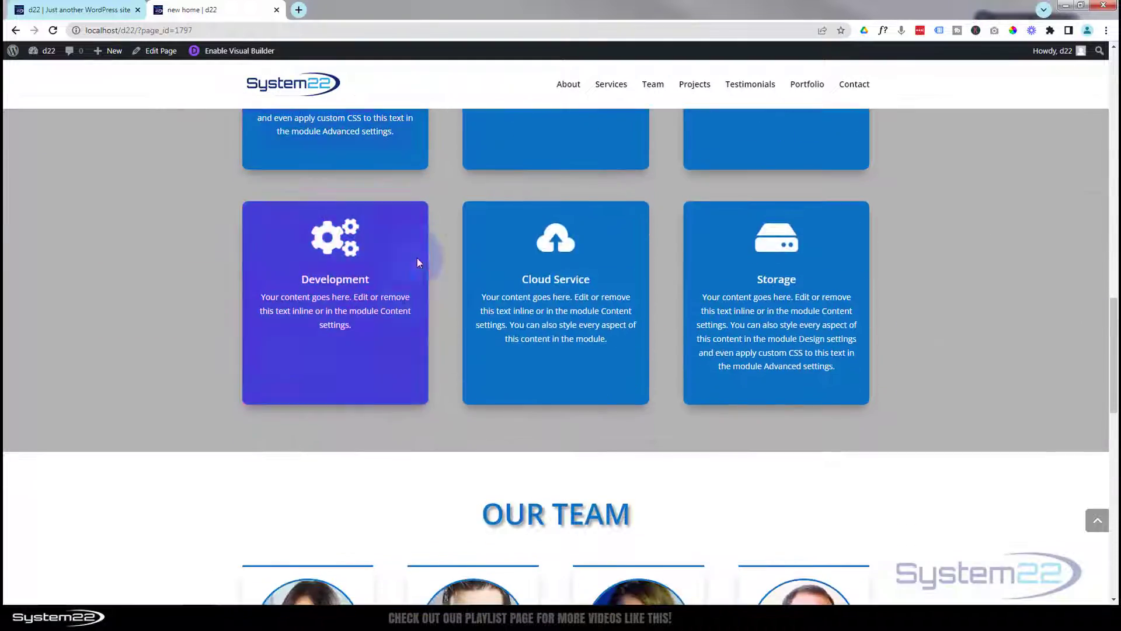
{"action": "scroll", "coordinate": [455, 359], "scroll_direction": "down", "scroll_amount": 4}
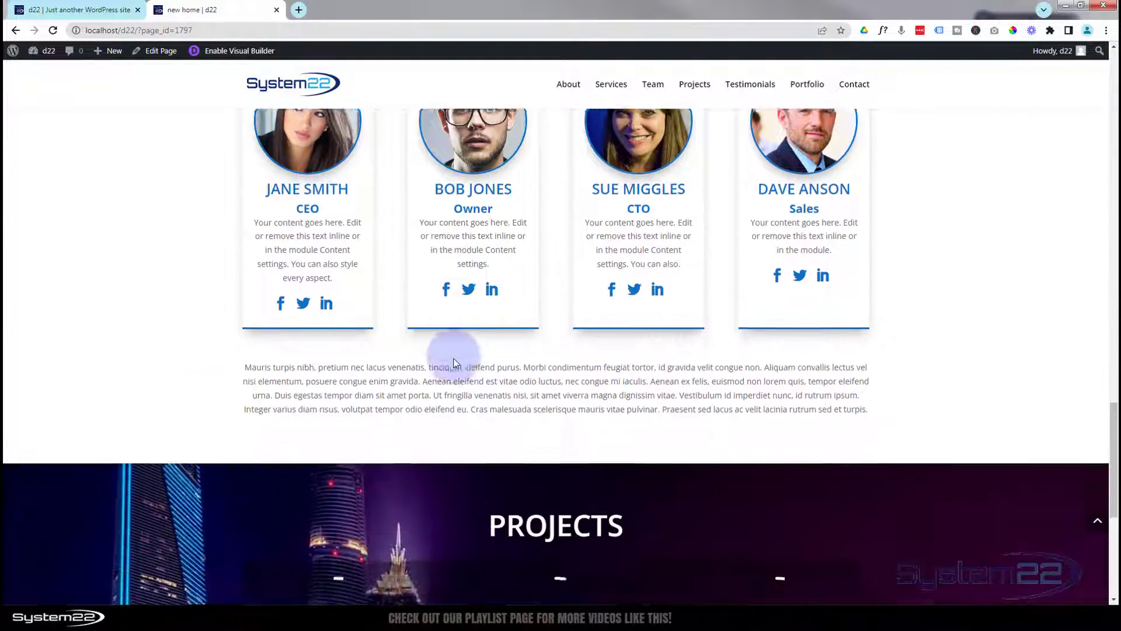
{"action": "scroll", "coordinate": [195, 275], "scroll_direction": "down", "scroll_amount": 3}
{"action": "scroll", "coordinate": [173, 274], "scroll_direction": "down", "scroll_amount": 1}
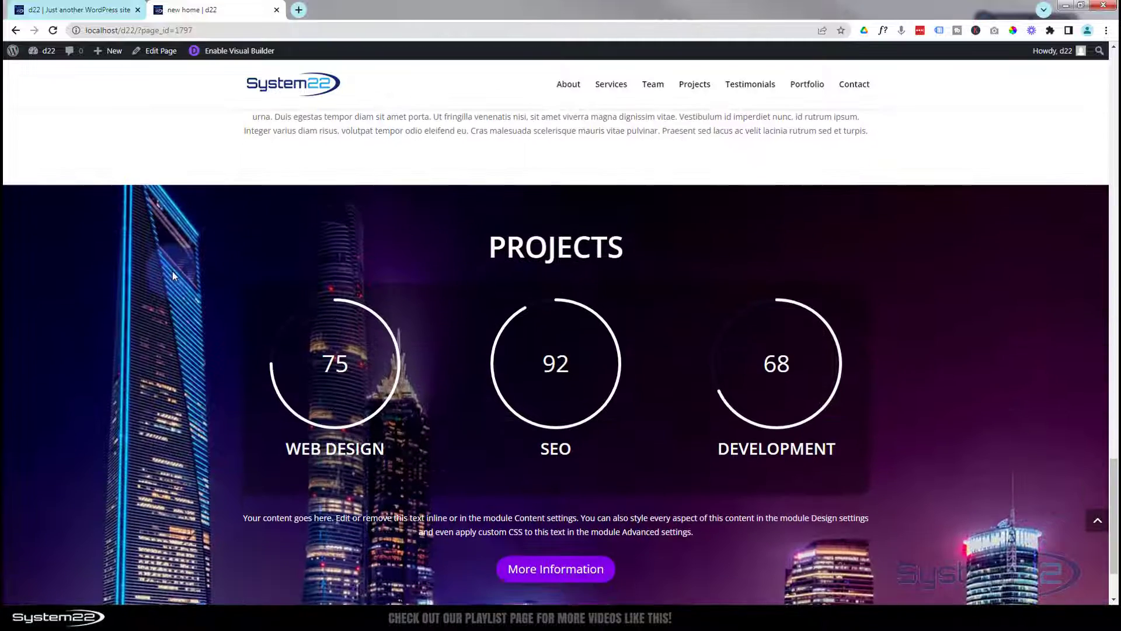
{"action": "scroll", "coordinate": [173, 271], "scroll_direction": "down", "scroll_amount": 2}
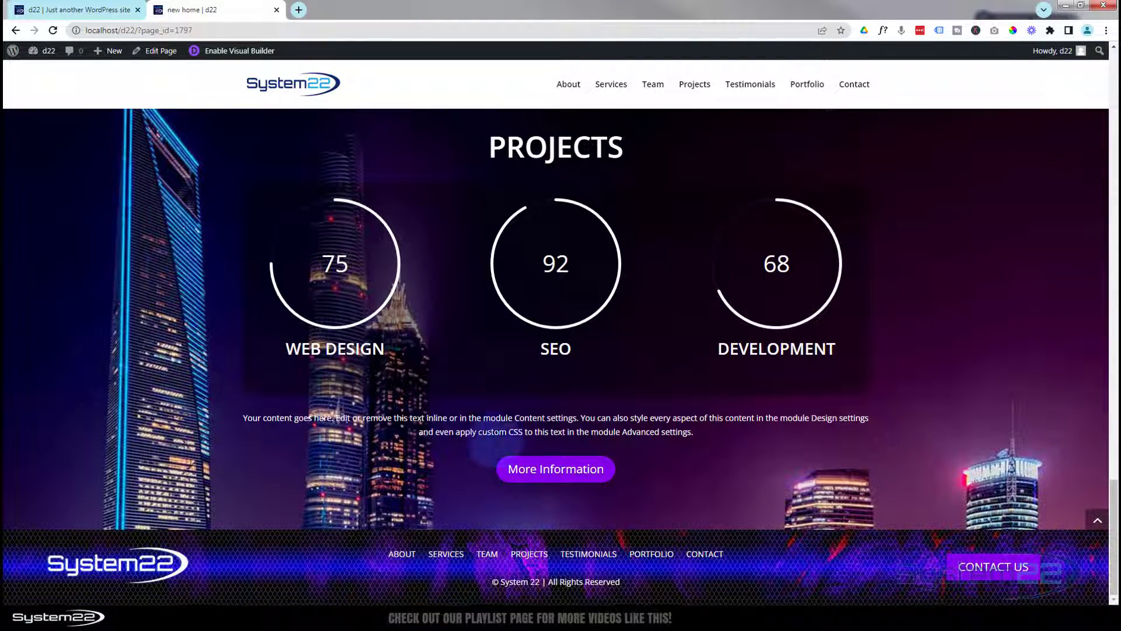
{"action": "scroll", "coordinate": [84, 376], "scroll_direction": "up", "scroll_amount": 3}
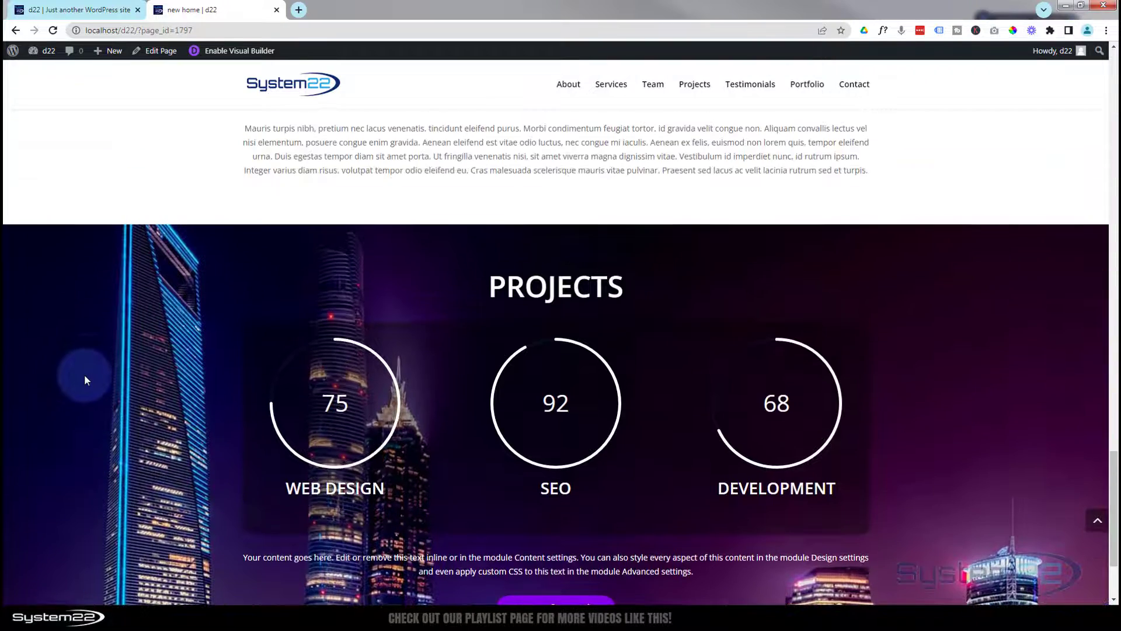
{"action": "scroll", "coordinate": [84, 376], "scroll_direction": "down", "scroll_amount": 2}
{"action": "scroll", "coordinate": [84, 379], "scroll_direction": "down", "scroll_amount": 1}
{"action": "scroll", "coordinate": [84, 377], "scroll_direction": "up", "scroll_amount": 5}
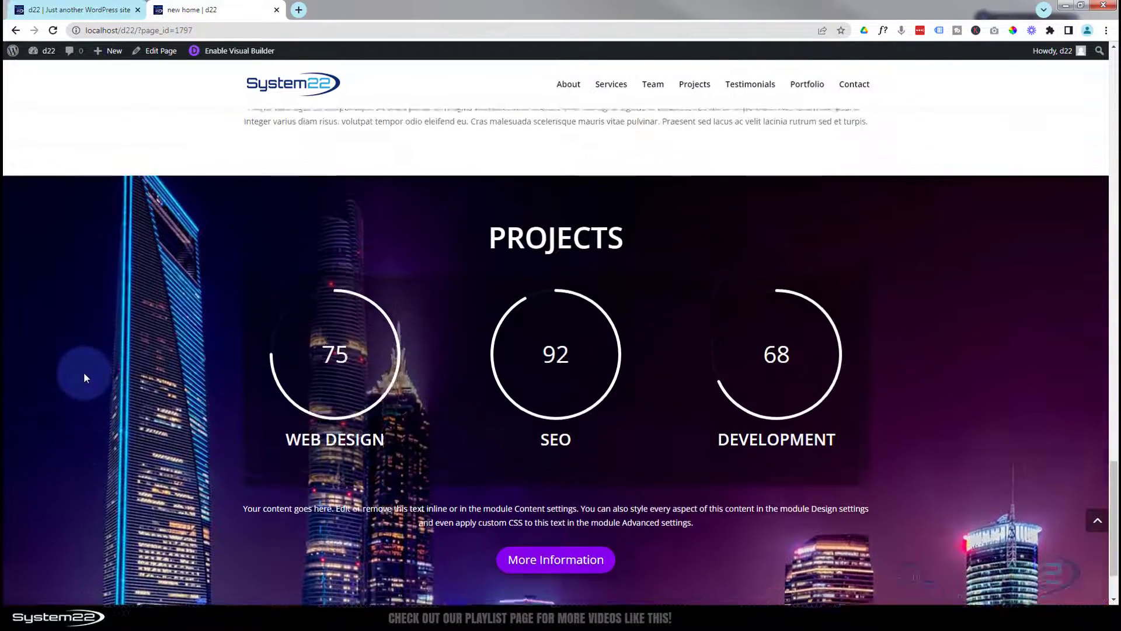
{"action": "scroll", "coordinate": [84, 378], "scroll_direction": "down", "scroll_amount": 4}
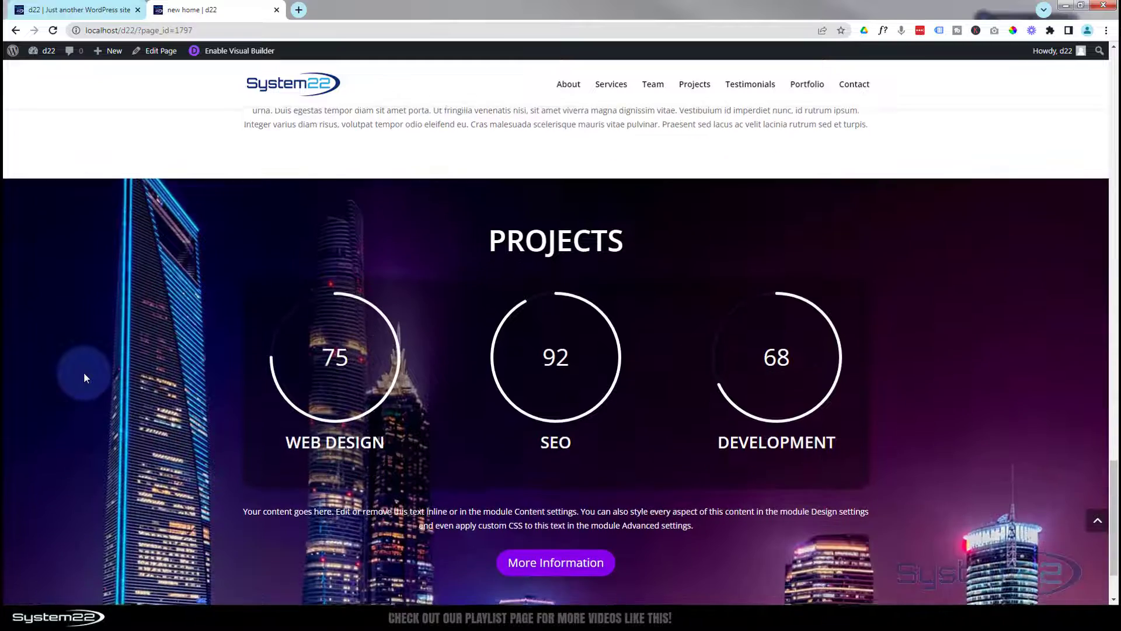
{"action": "scroll", "coordinate": [84, 379], "scroll_direction": "up", "scroll_amount": 1}
{"action": "scroll", "coordinate": [84, 378], "scroll_direction": "down", "scroll_amount": 2}
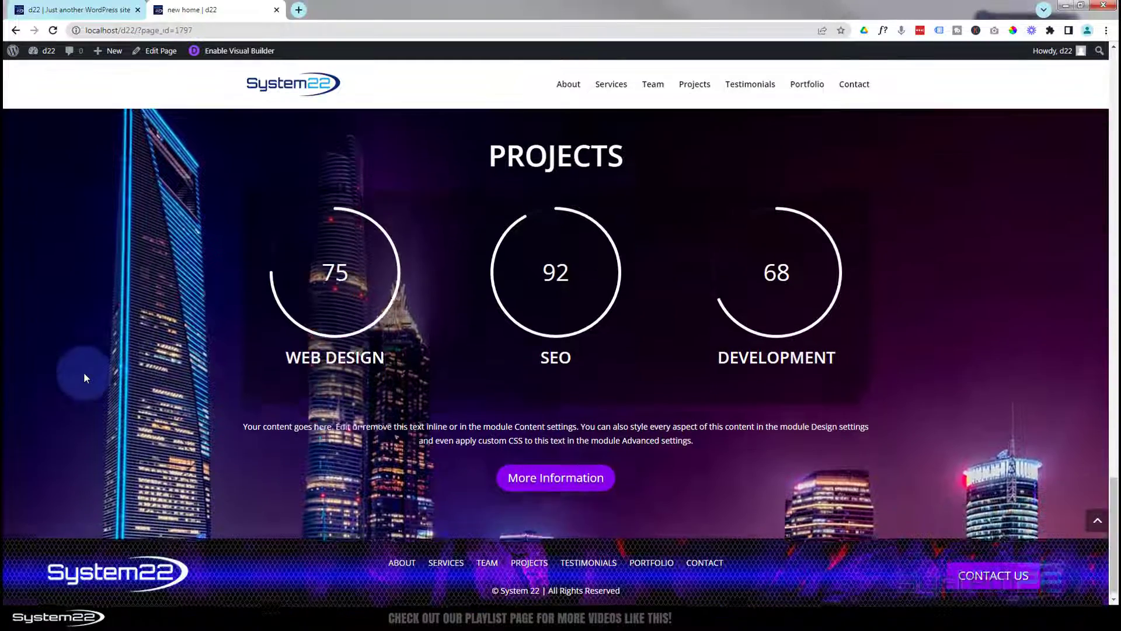
{"action": "scroll", "coordinate": [84, 378], "scroll_direction": "up", "scroll_amount": 2}
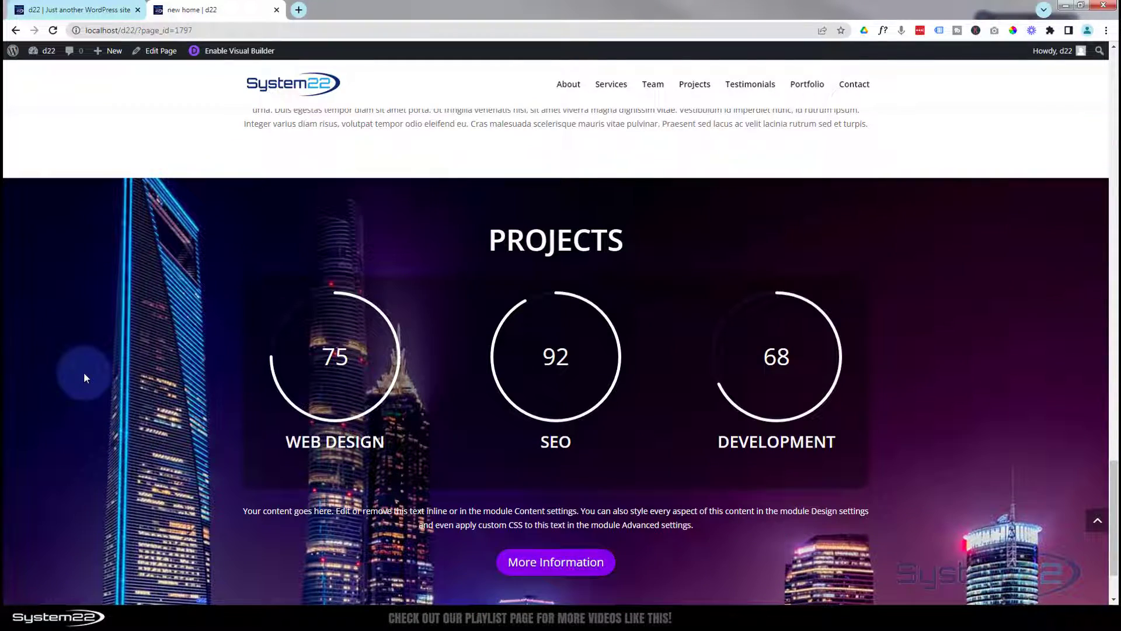
View the Testimonials section on the finished d22 site and return to the new home page
{"action": "left_click", "coordinate": [83, 8]}
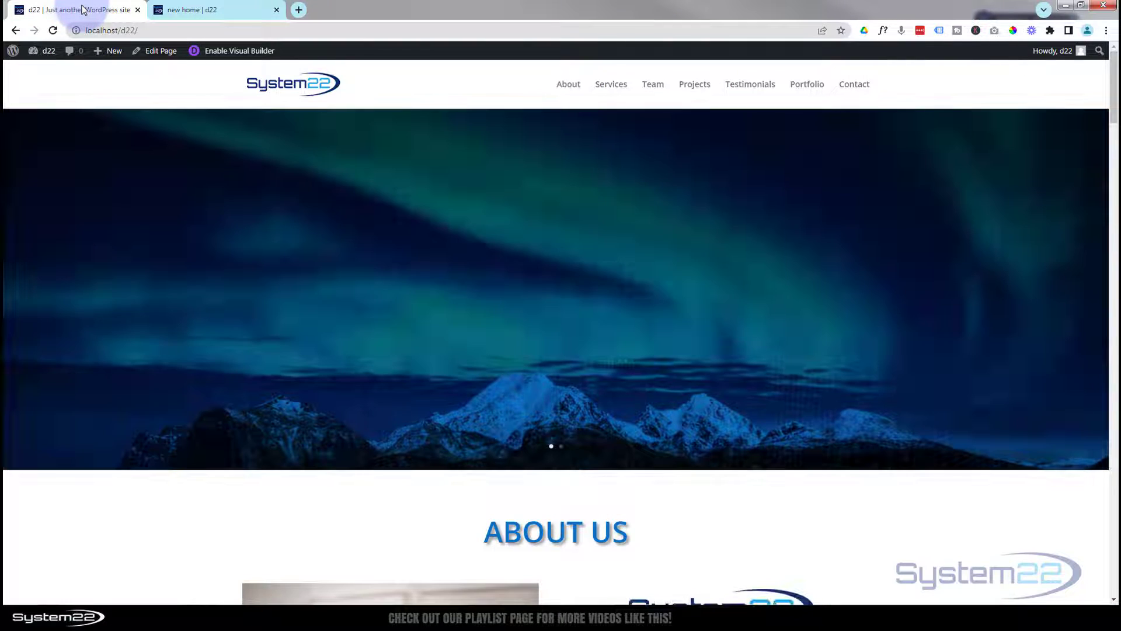
{"action": "left_click", "coordinate": [757, 88]}
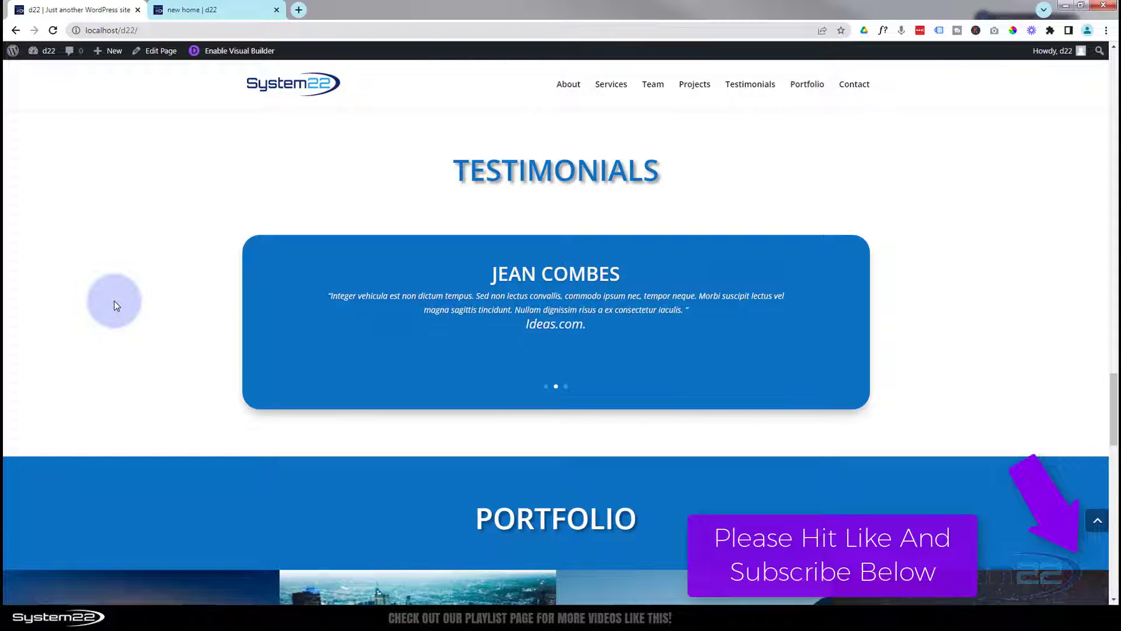
{"action": "left_click", "coordinate": [207, 13]}
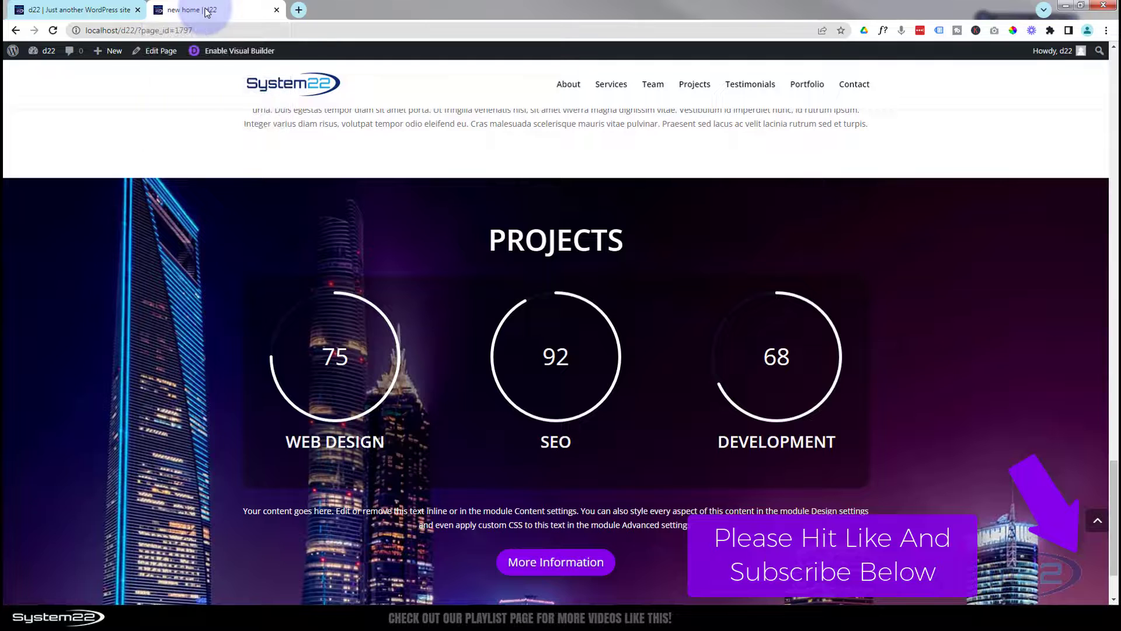